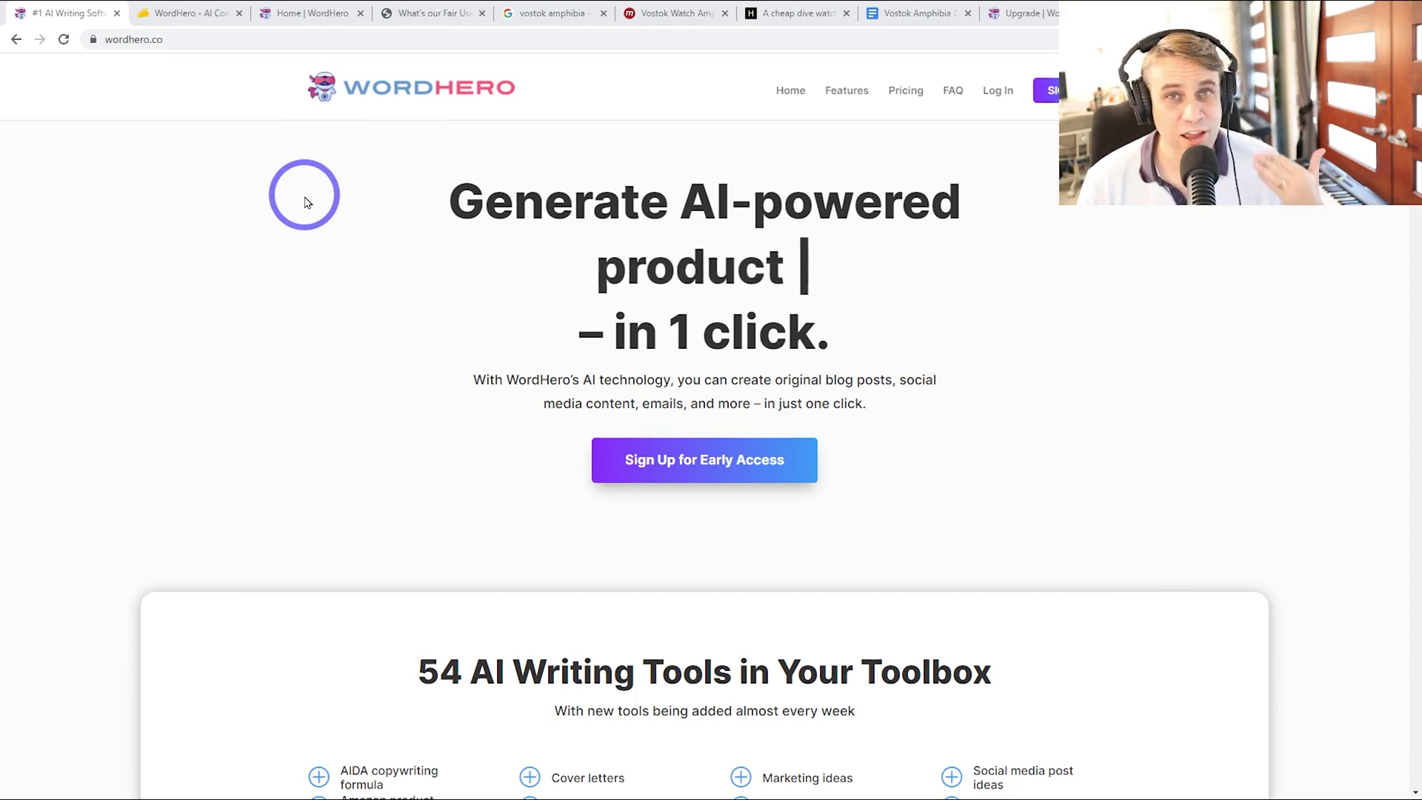
Bring up the AppSumo listing showing WordHero's $89 lifetime deal, down from $2088
click(211, 13)
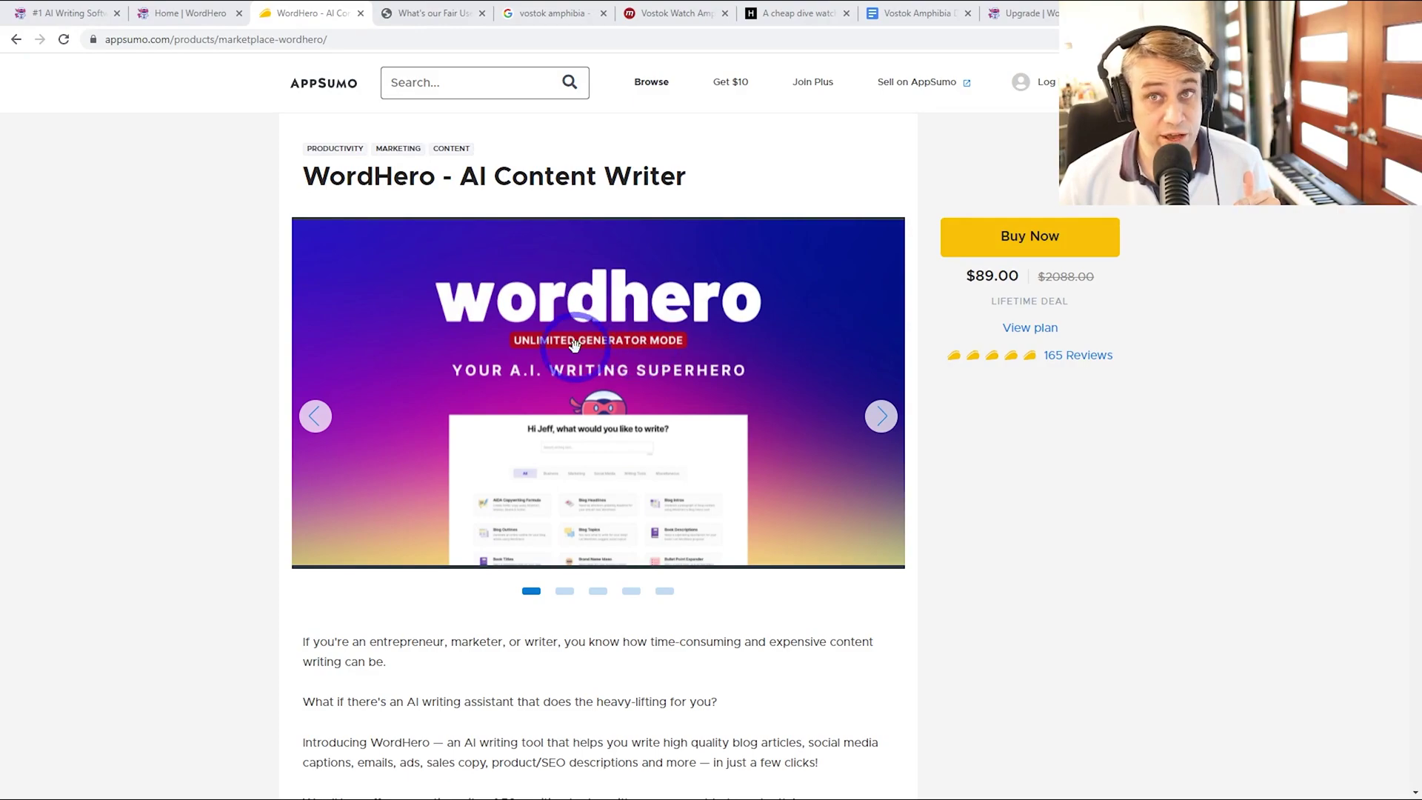
scroll(666, 345, down, 3)
scroll(667, 345, down, 5)
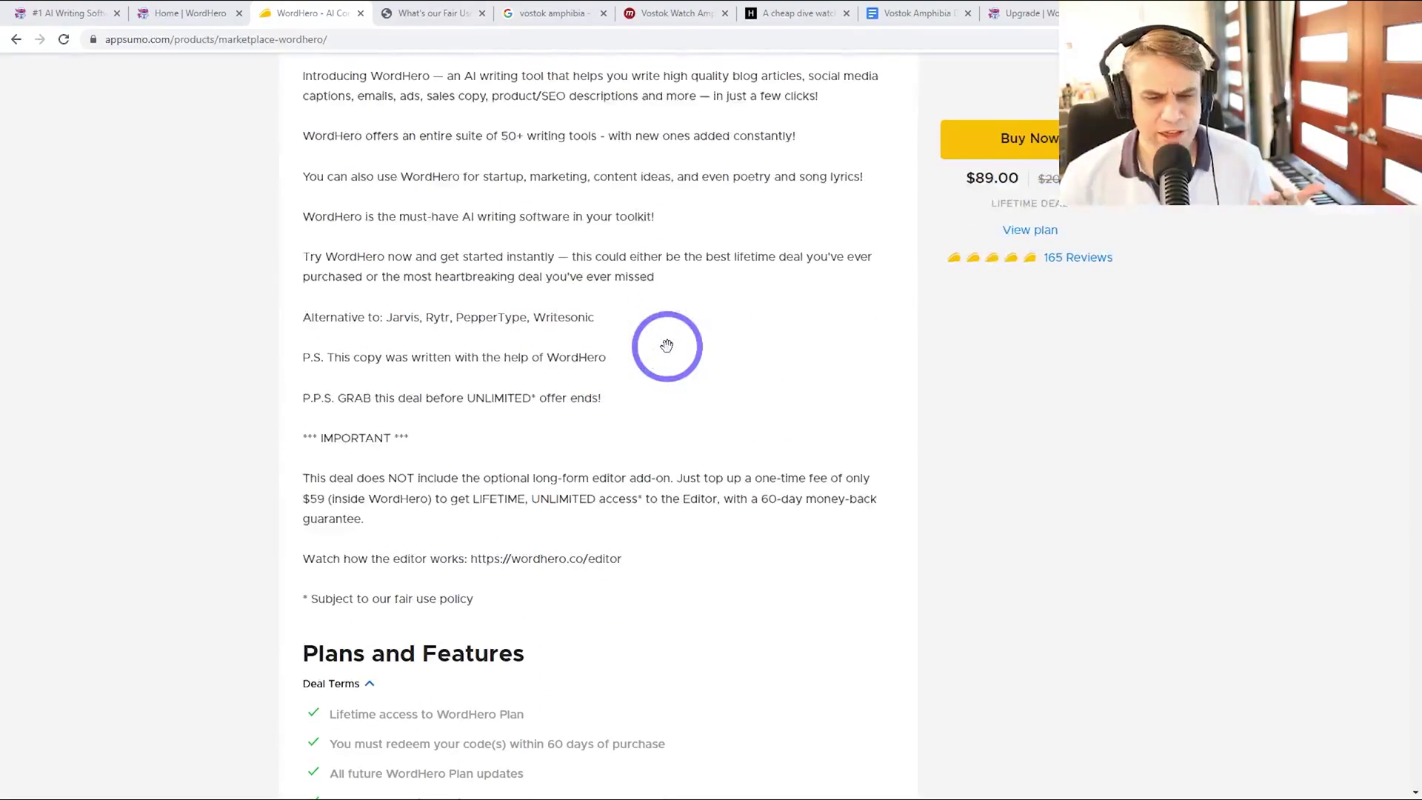
scroll(667, 345, down, 2)
scroll(658, 337, up, 3)
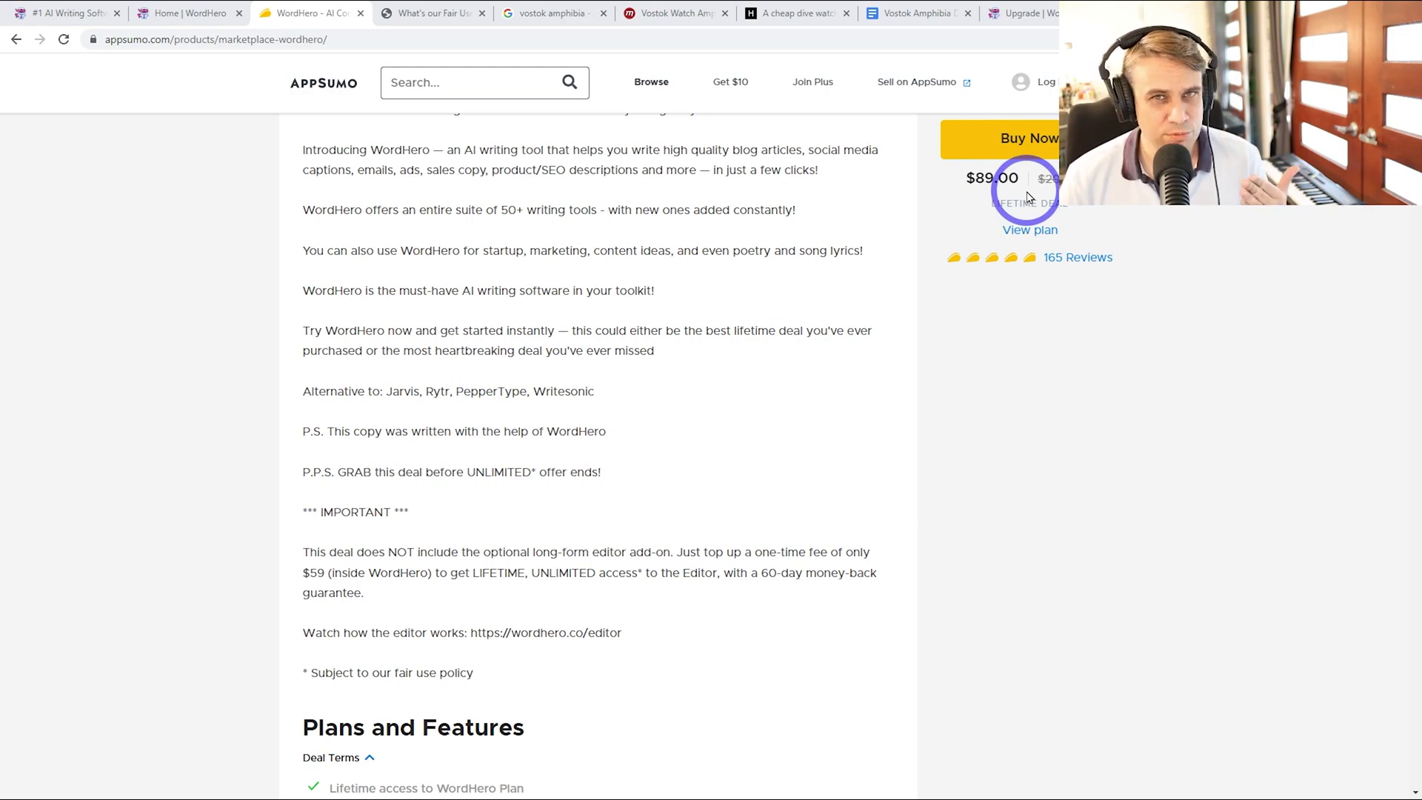
scroll(748, 370, down, 1)
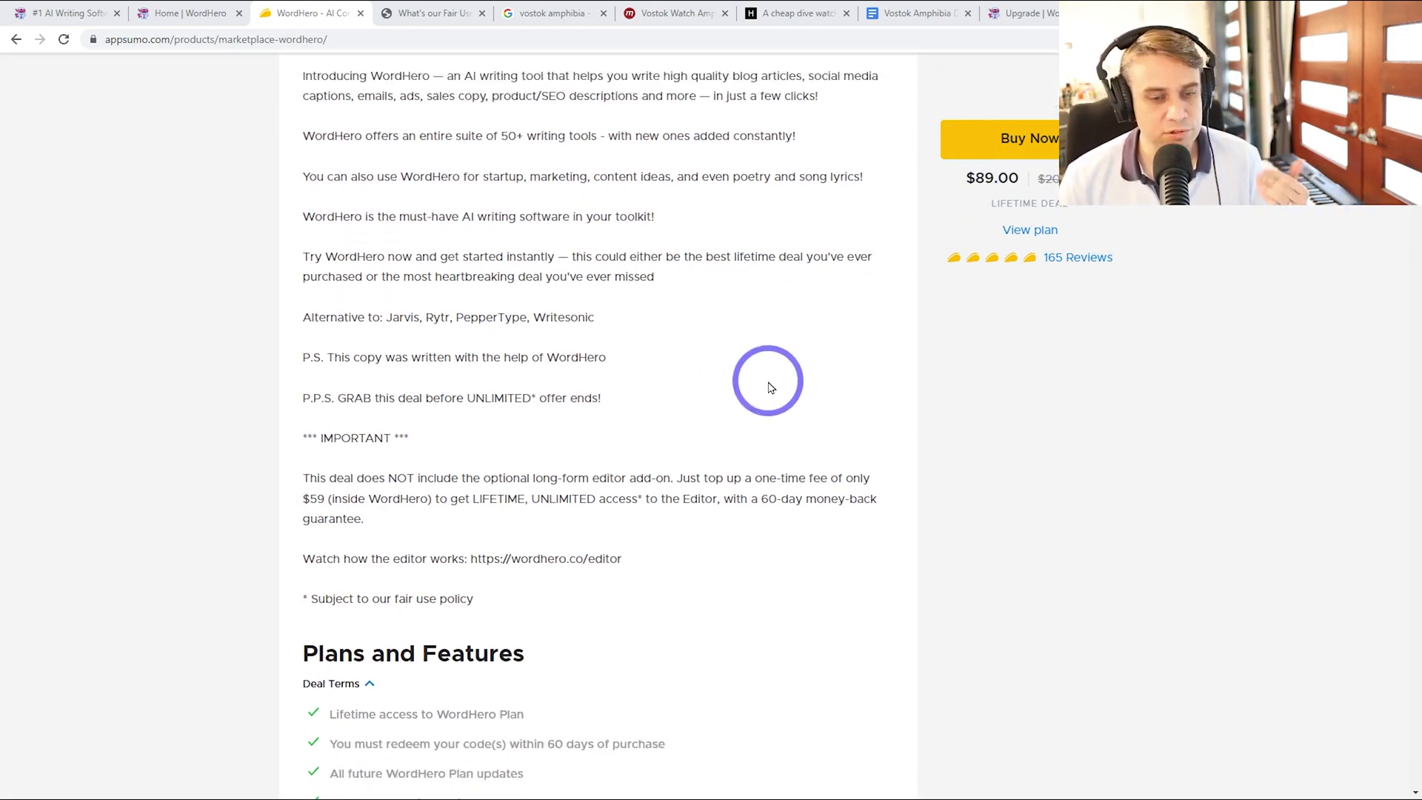
scroll(770, 386, down, 2)
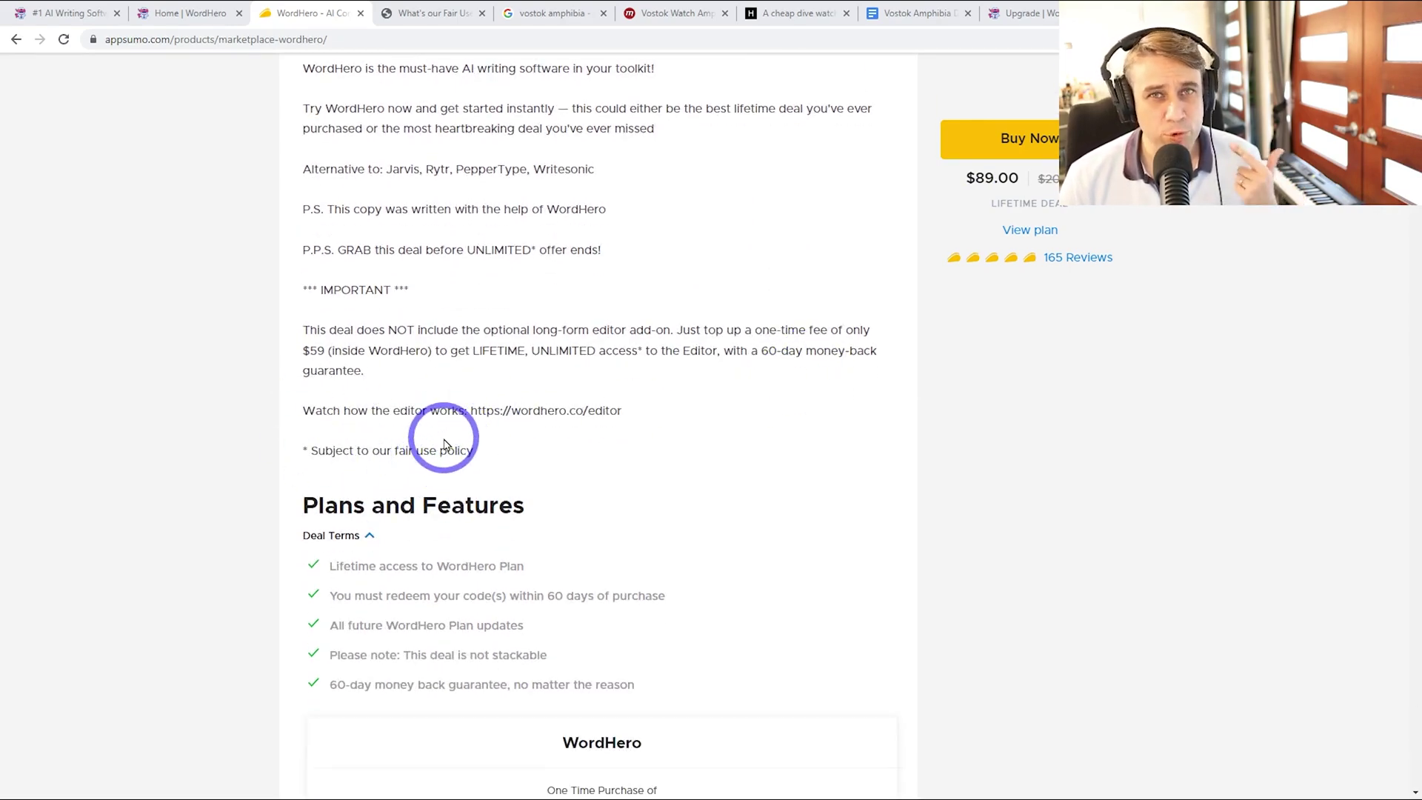
Read WordHero's Fair Use Policy help article, then return to the AppSumo deal page
click(440, 9)
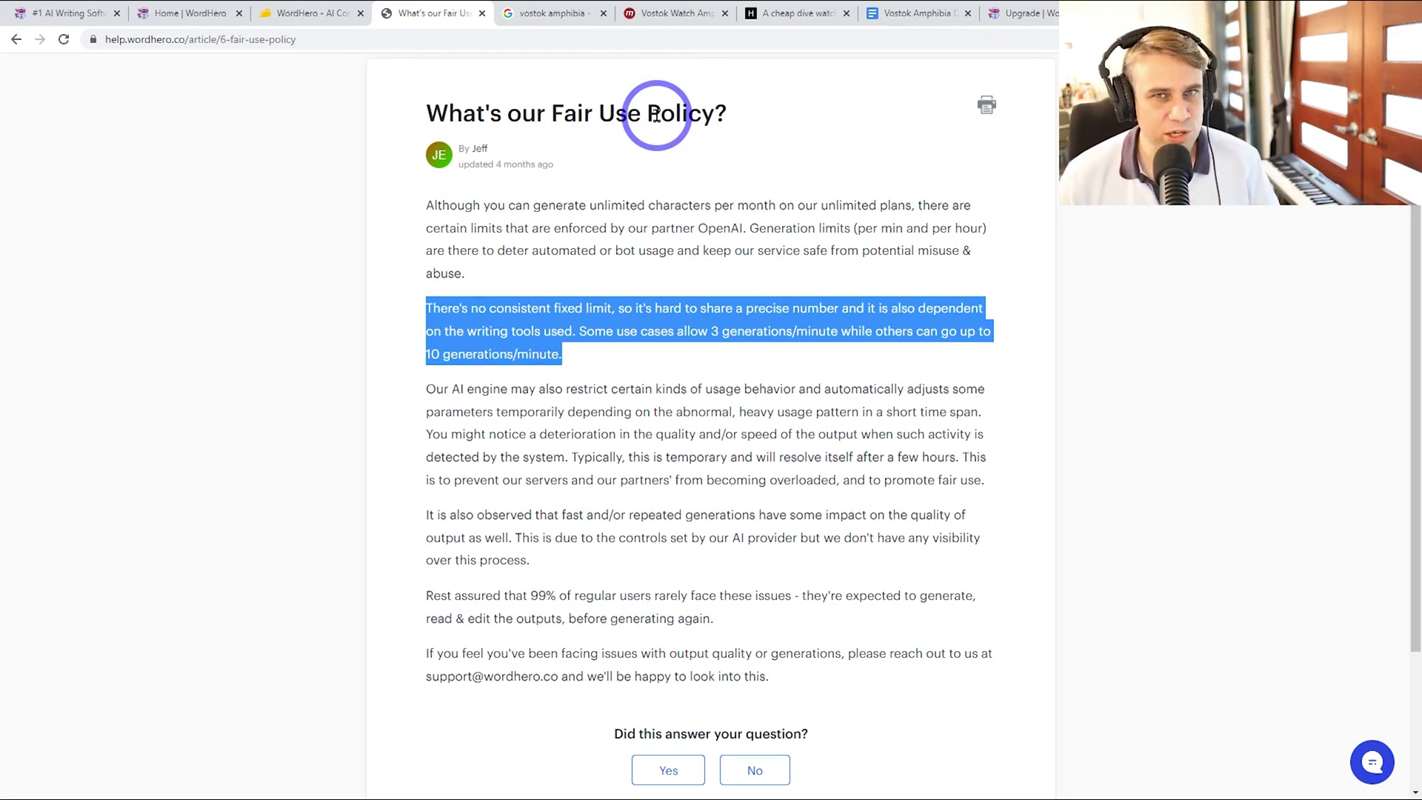
click(307, 14)
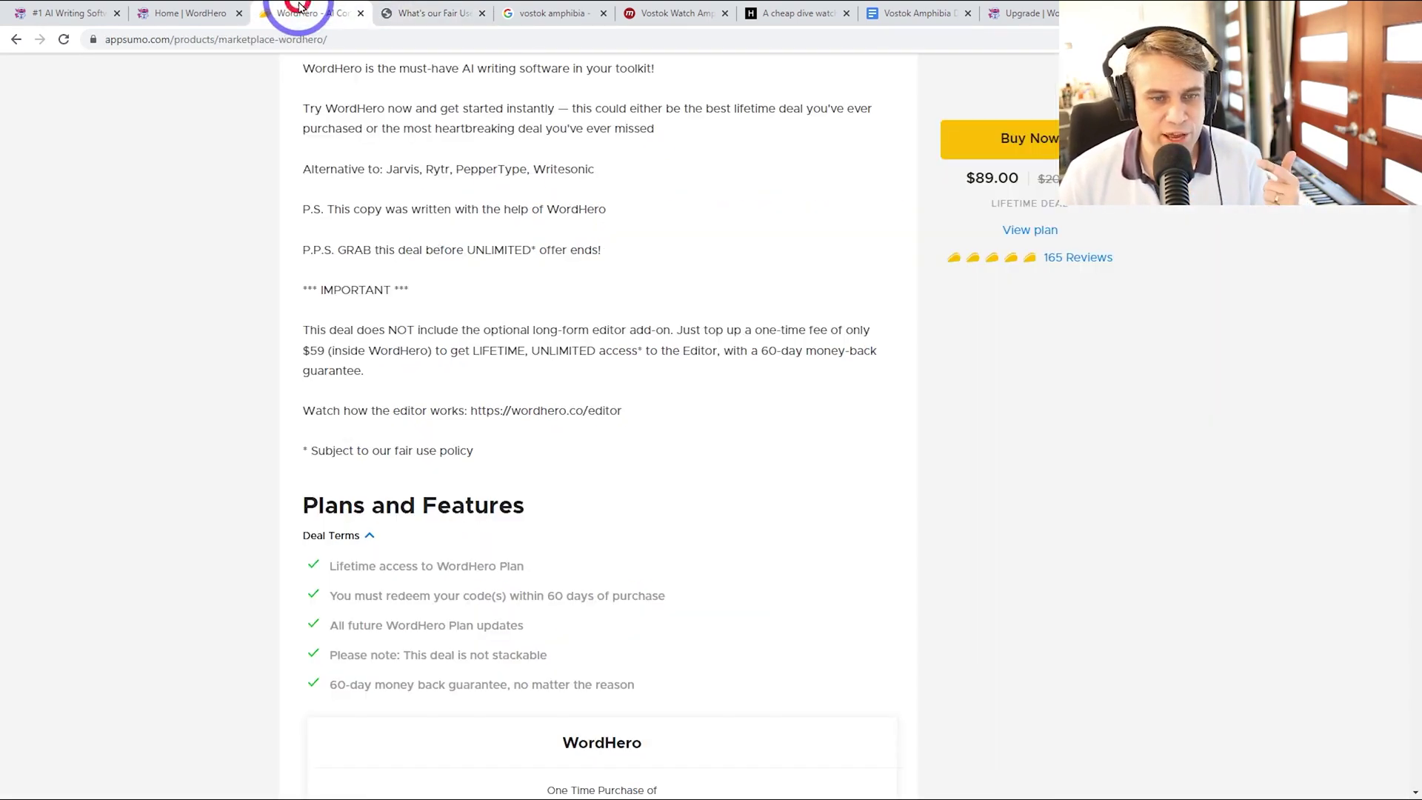
Browse WordHero's tool catalogue, from AIDA Copywriting Formula through Product Reviews and Quora Answers
click(178, 13)
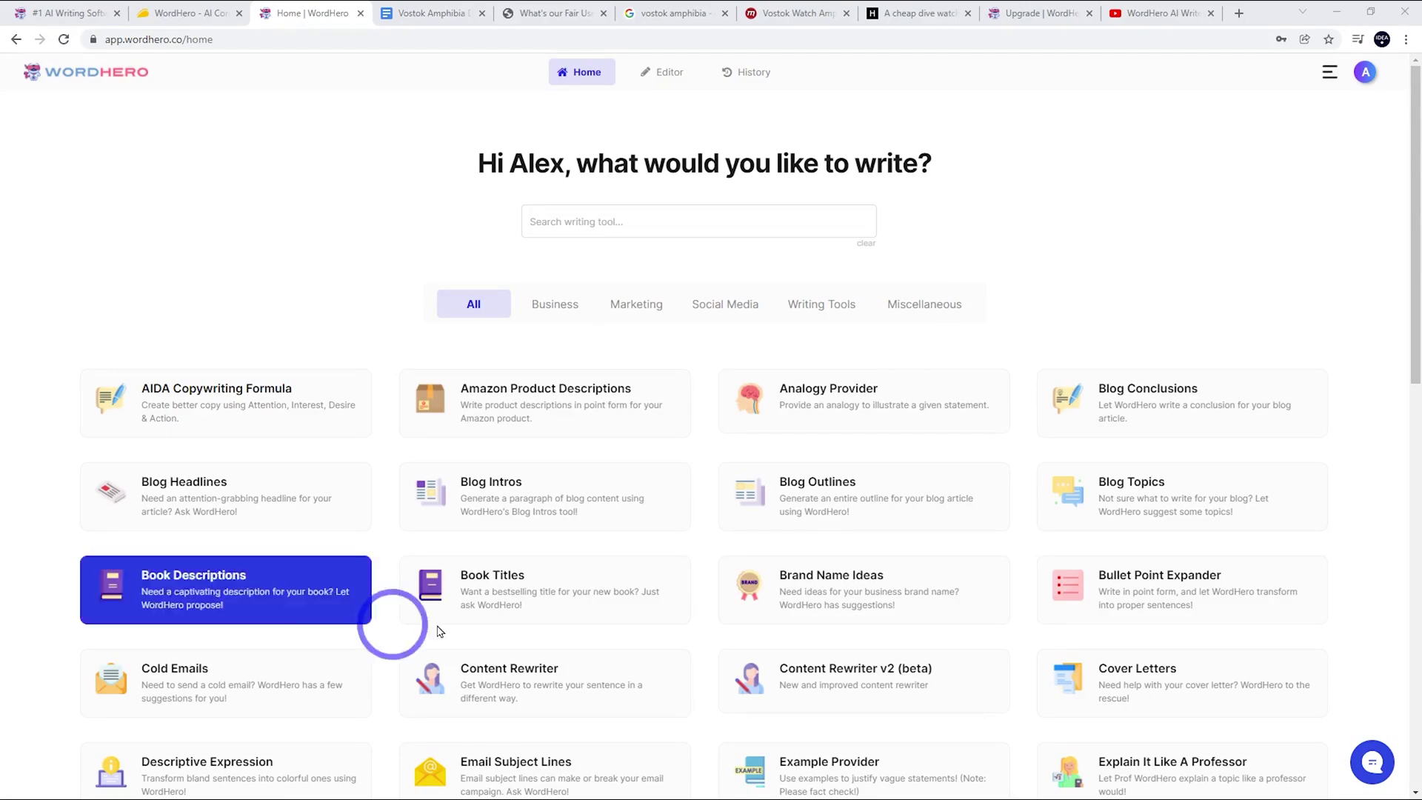
scroll(494, 357, down, 2)
scroll(494, 358, down, 3)
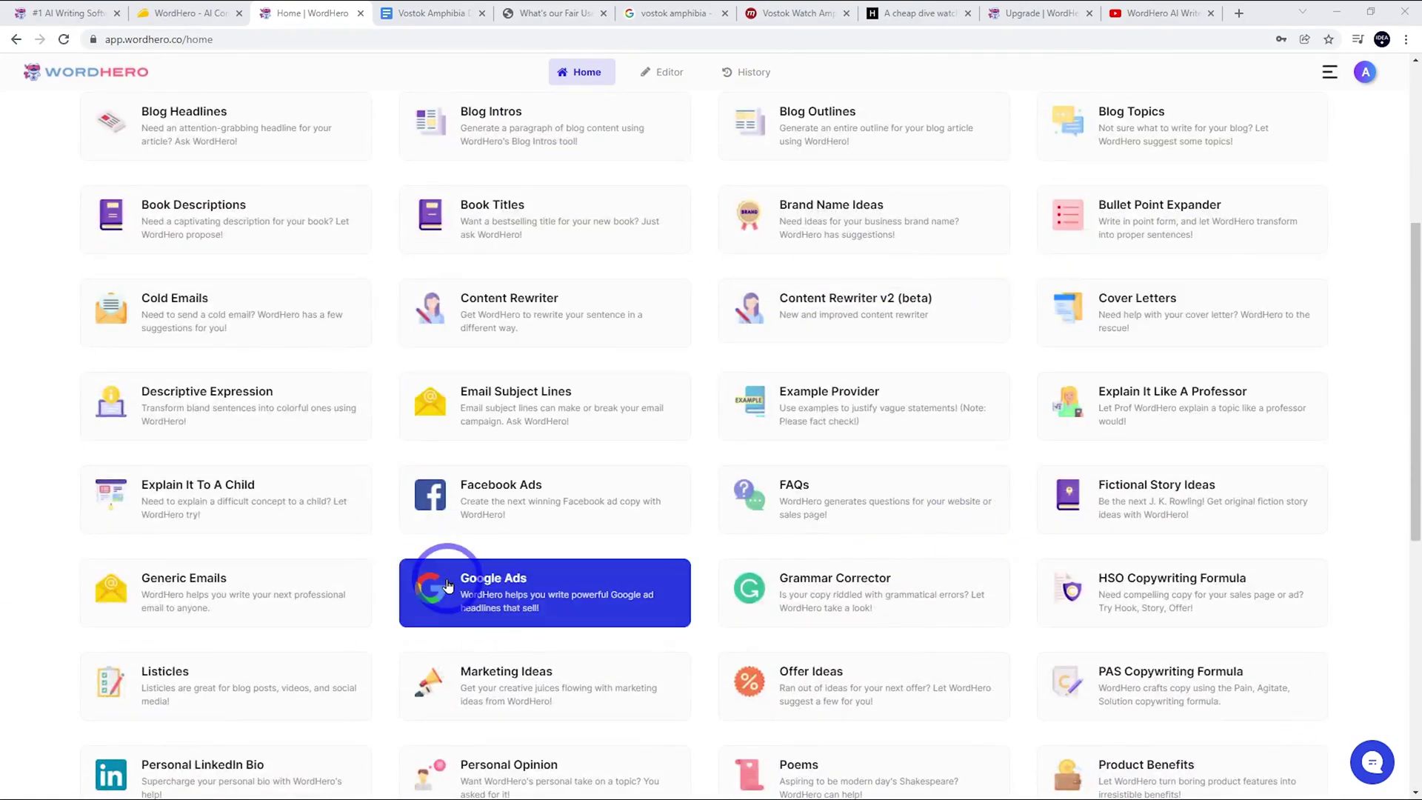
scroll(481, 615, down, 3)
scroll(763, 589, up, 4)
scroll(826, 589, up, 3)
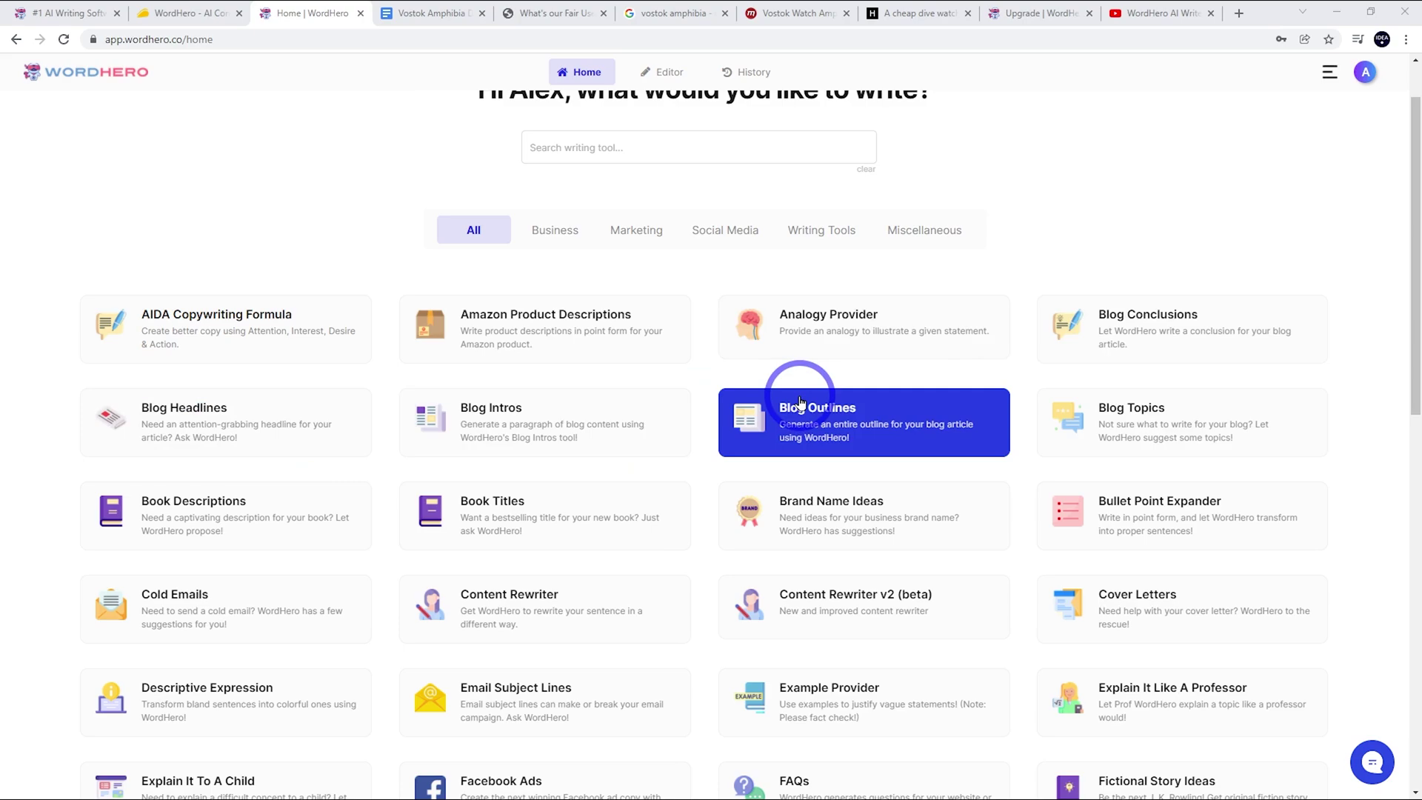
scroll(800, 403, down, 4)
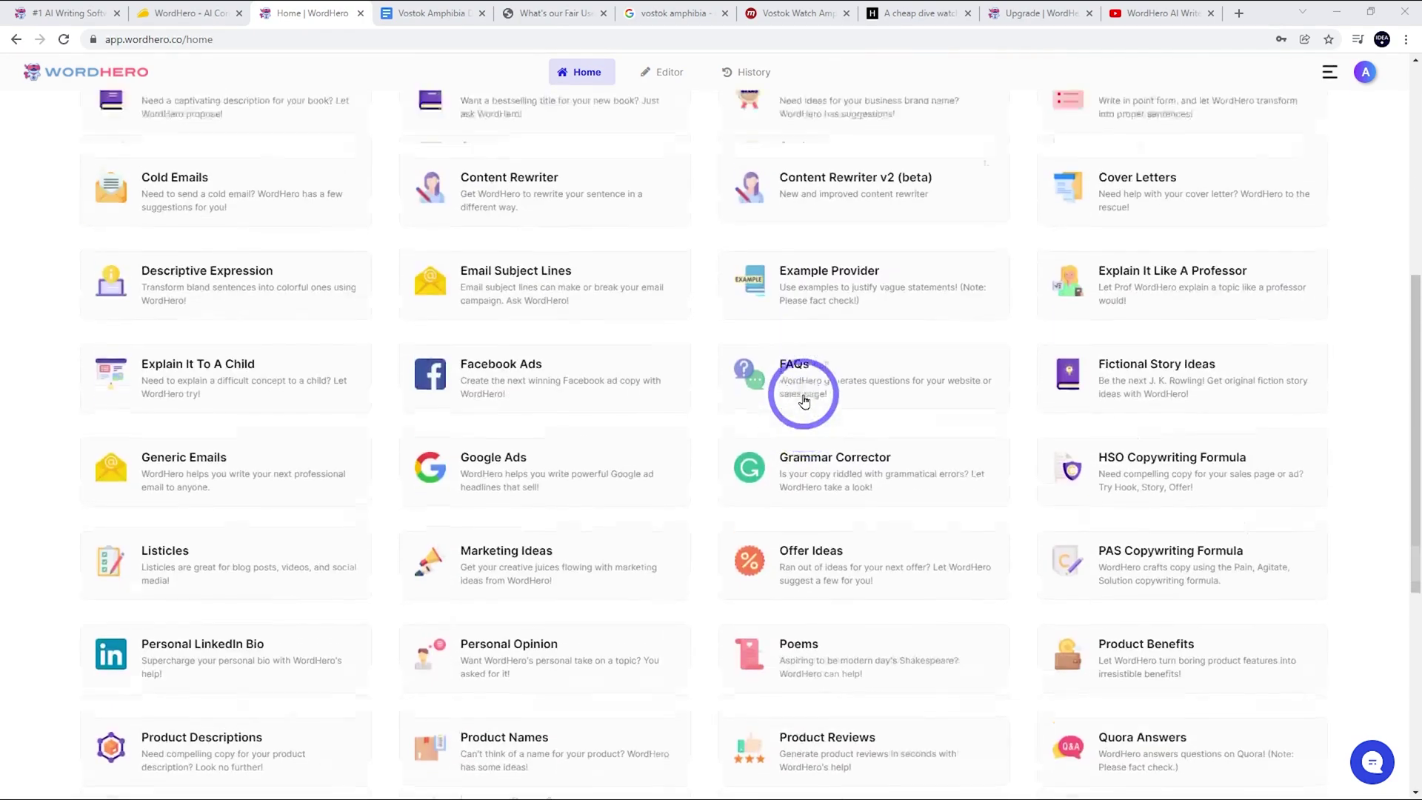
scroll(805, 402, up, 5)
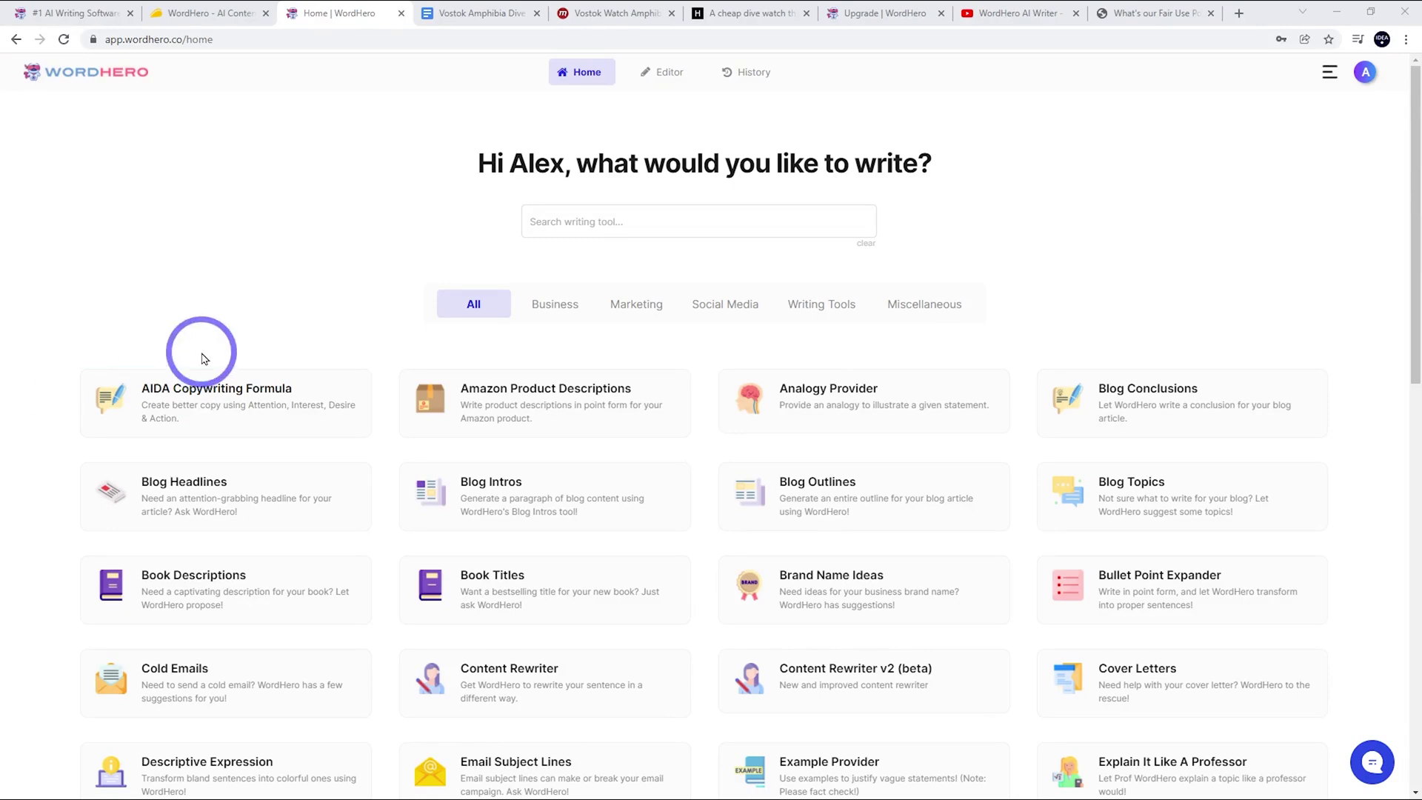
Review the Meranom Vostok Amphibia listing and the Hodinkee article, then return to WordHero's home page
click(606, 13)
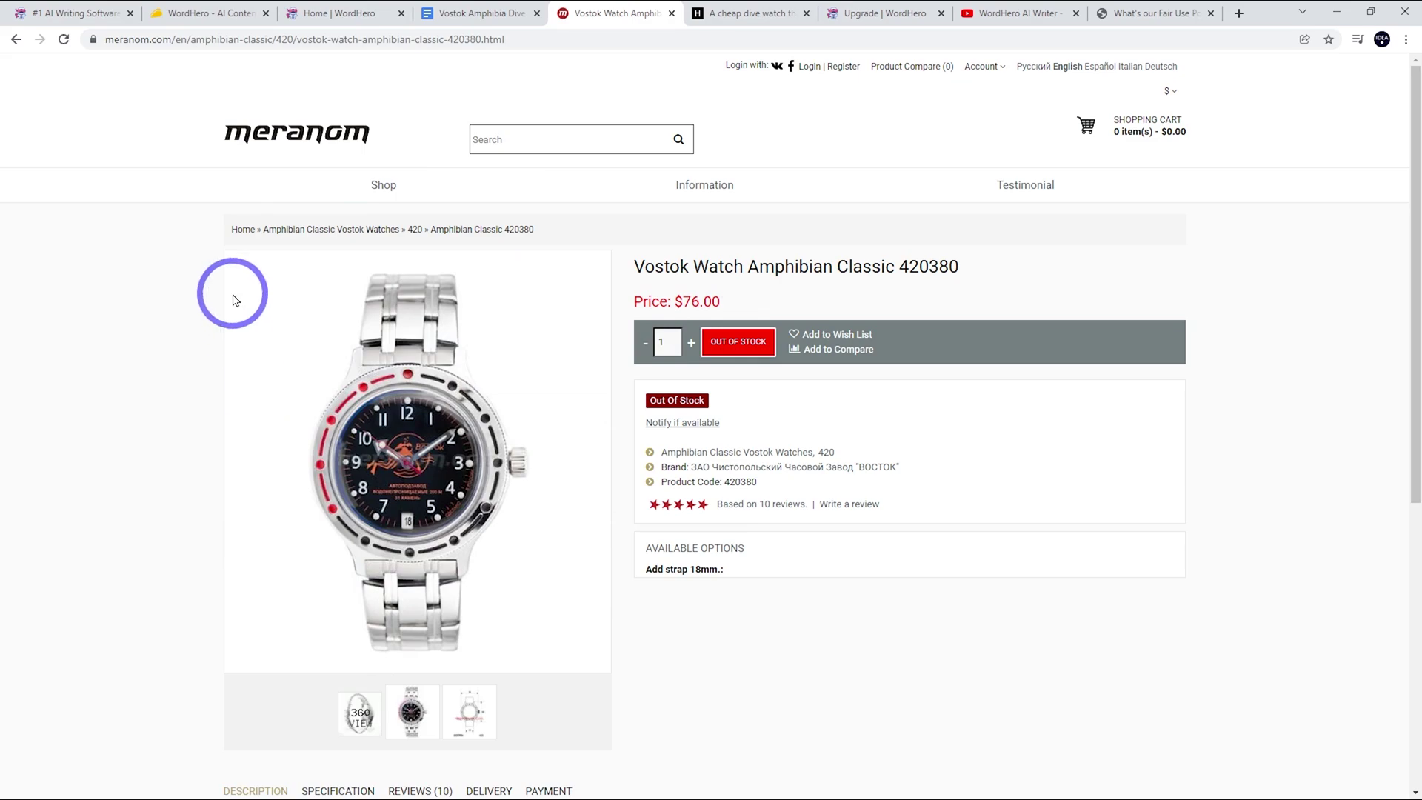
click(722, 12)
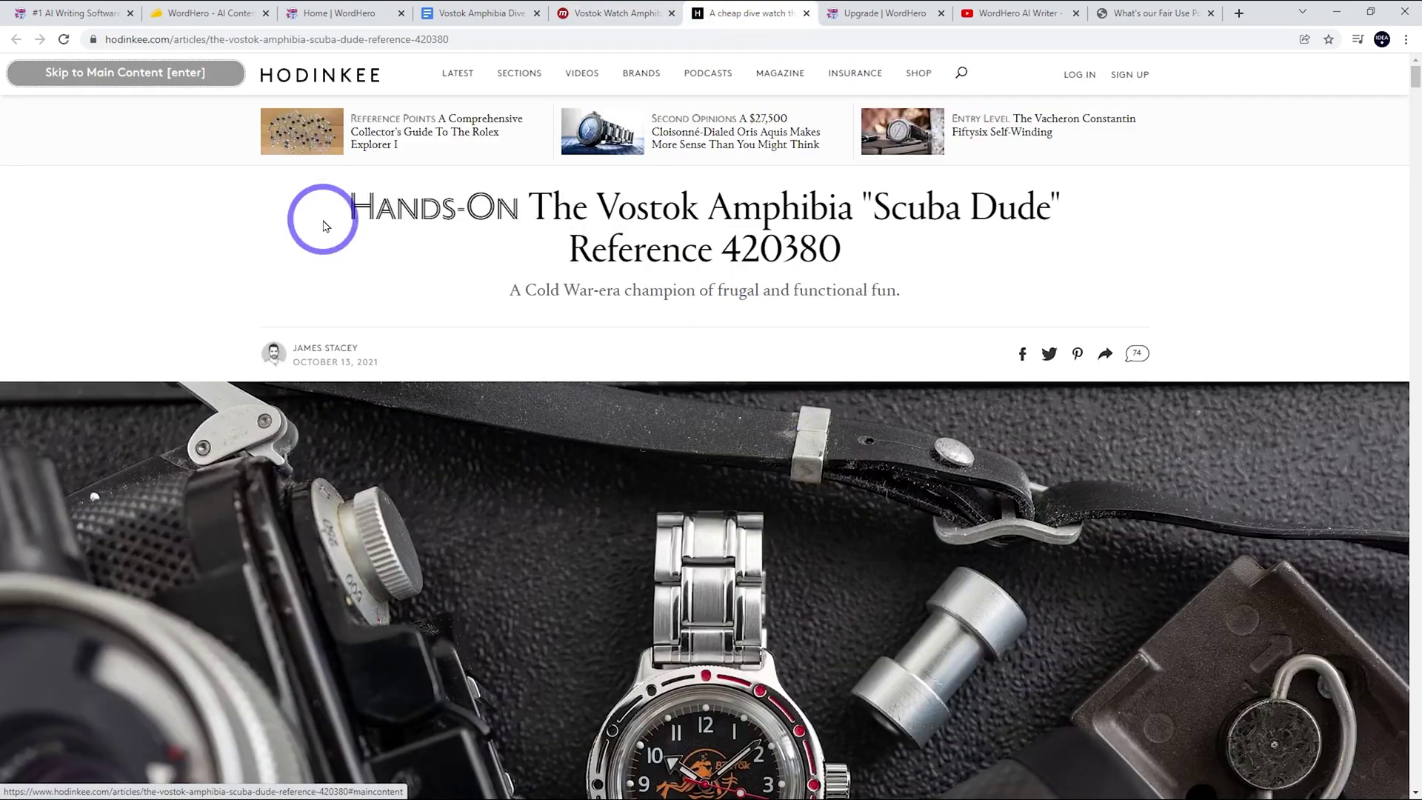
scroll(304, 215, down, 15)
scroll(421, 384, down, 4)
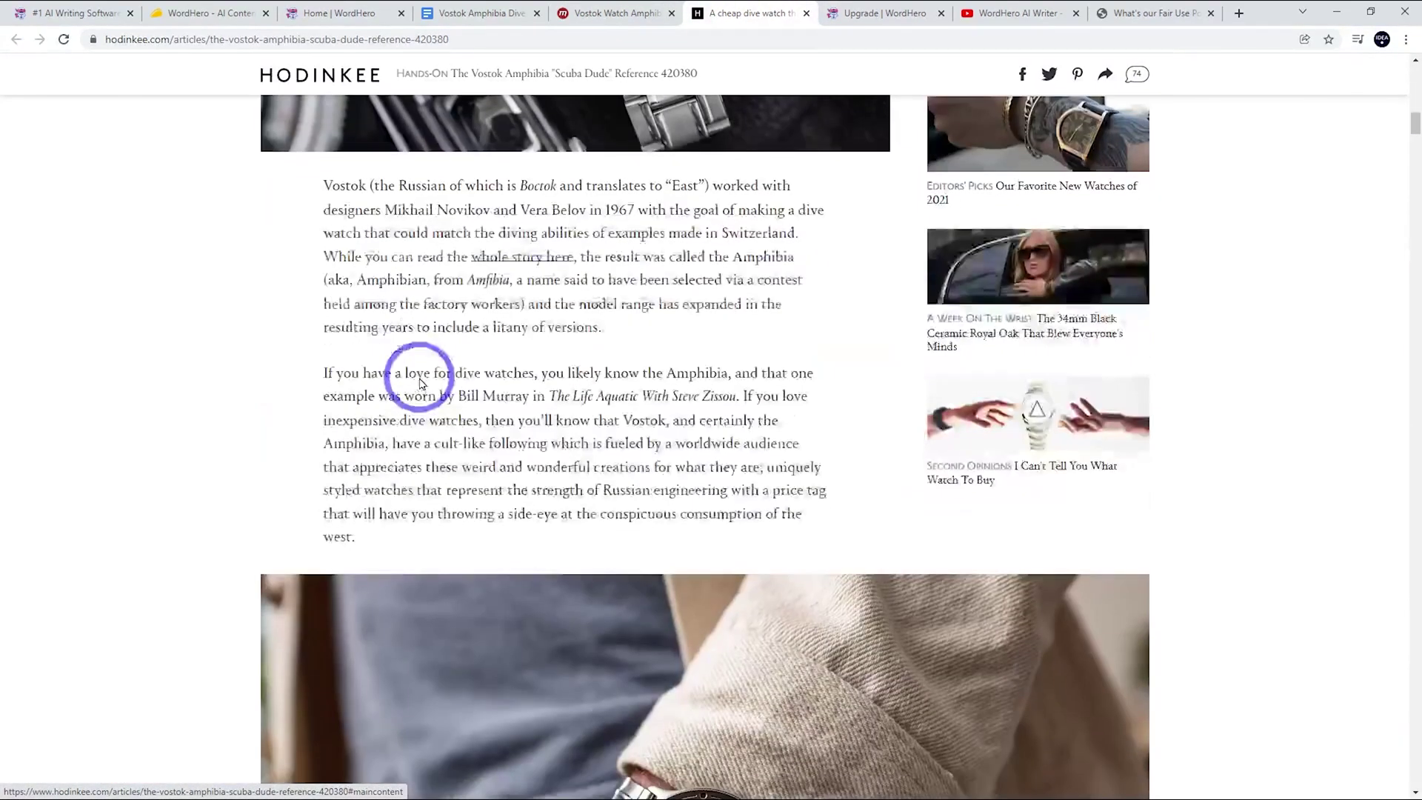
scroll(365, 375, up, 13)
scroll(540, 425, up, 8)
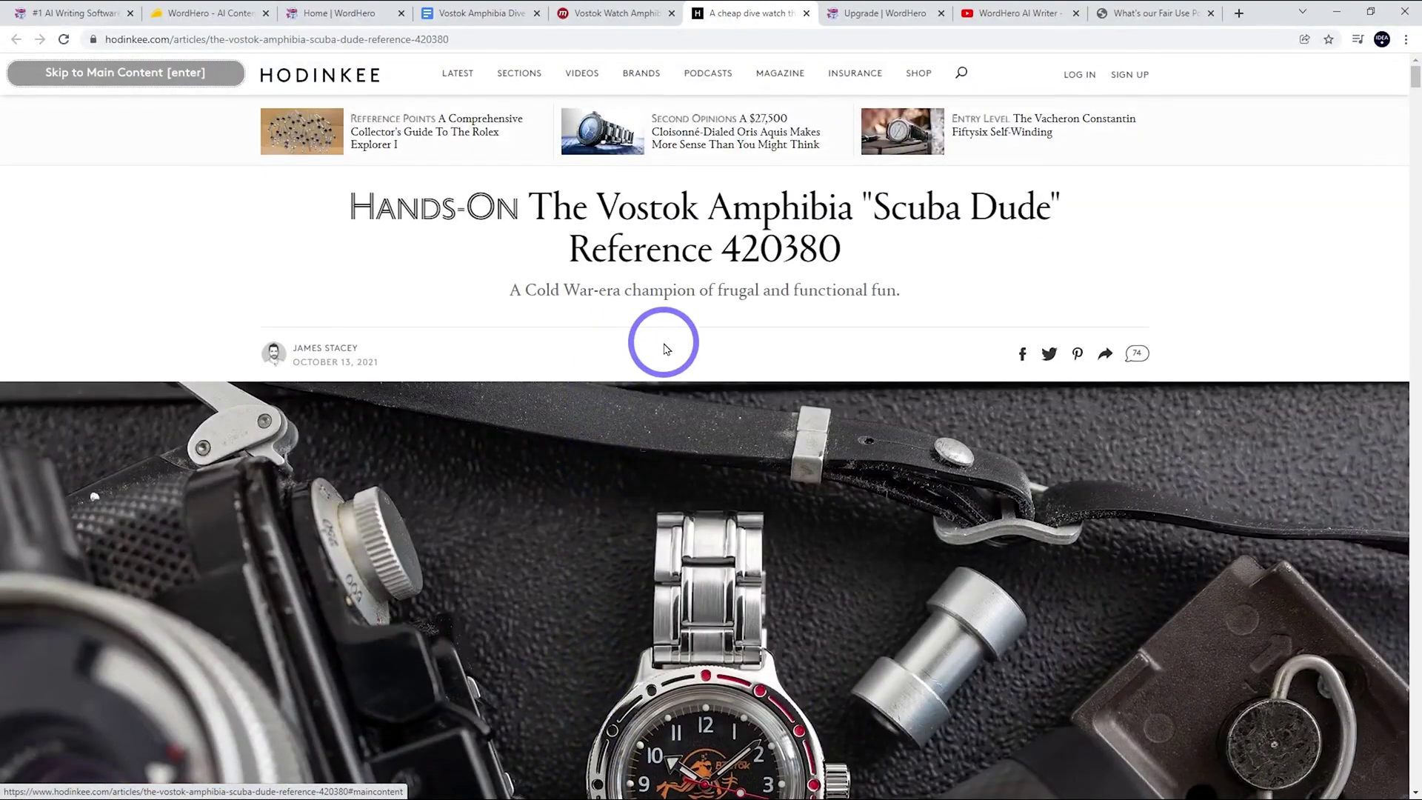
click(597, 14)
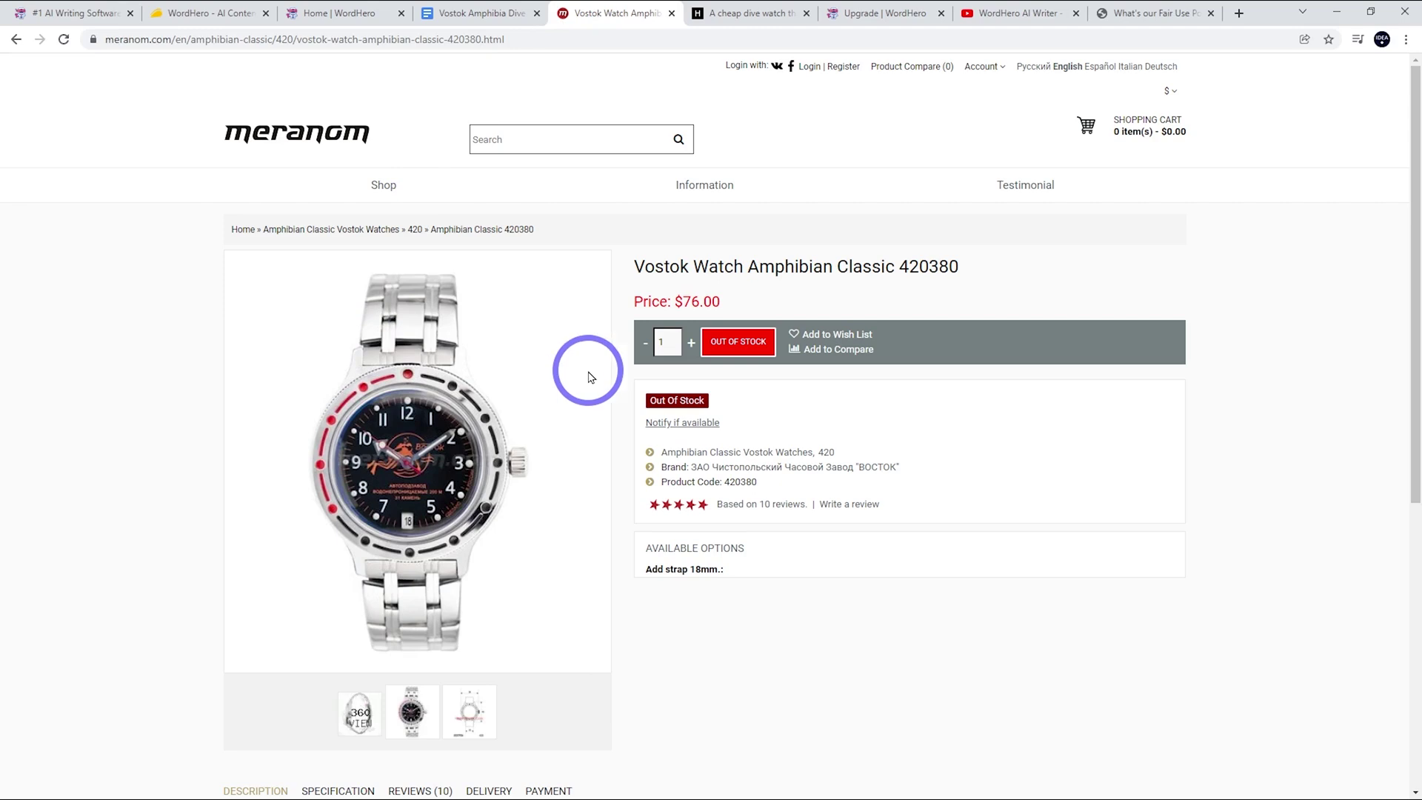
click(335, 14)
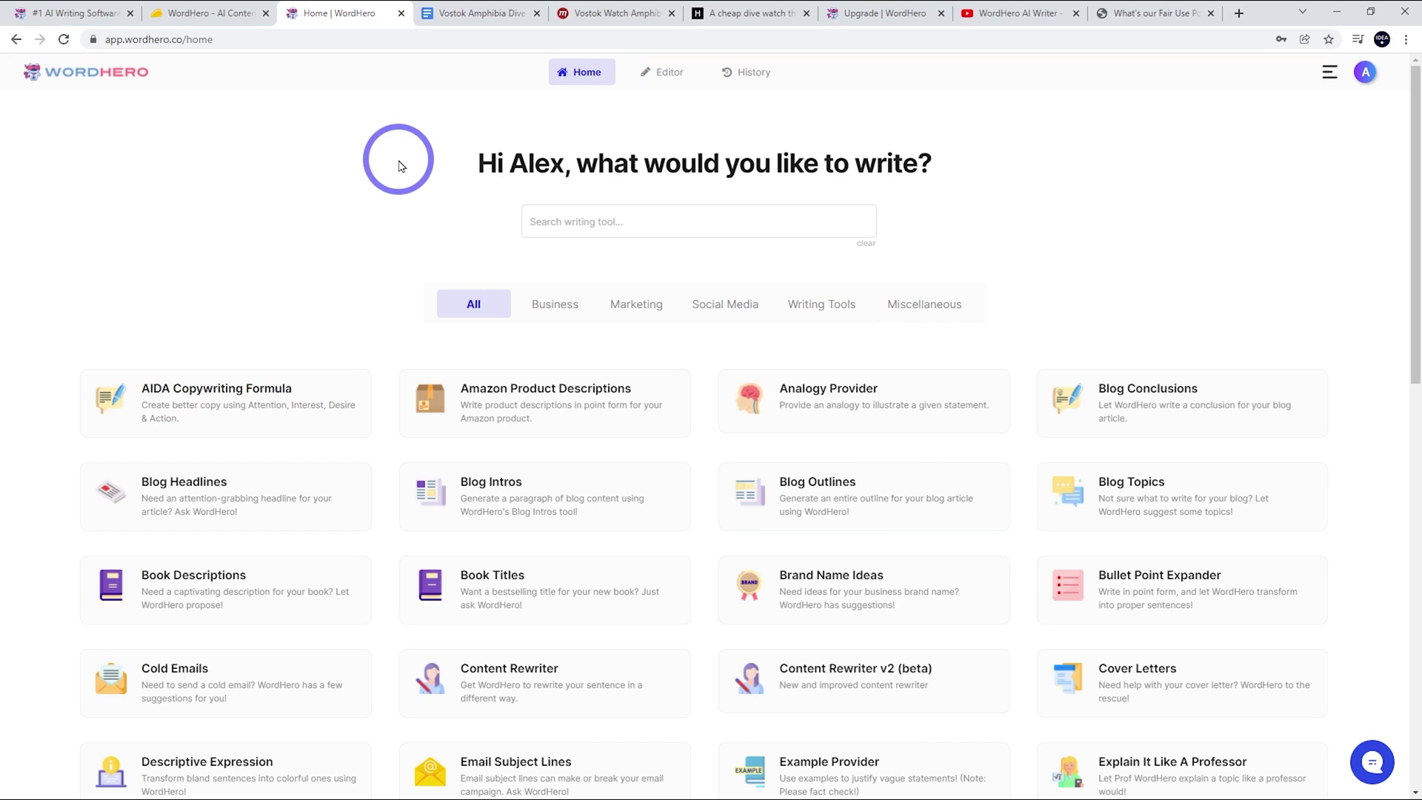
Generate Blog Headlines for 'Vostok Amphibia Dive Watch Review' and copy 'Review on Soviet-era diving watch'
click(188, 509)
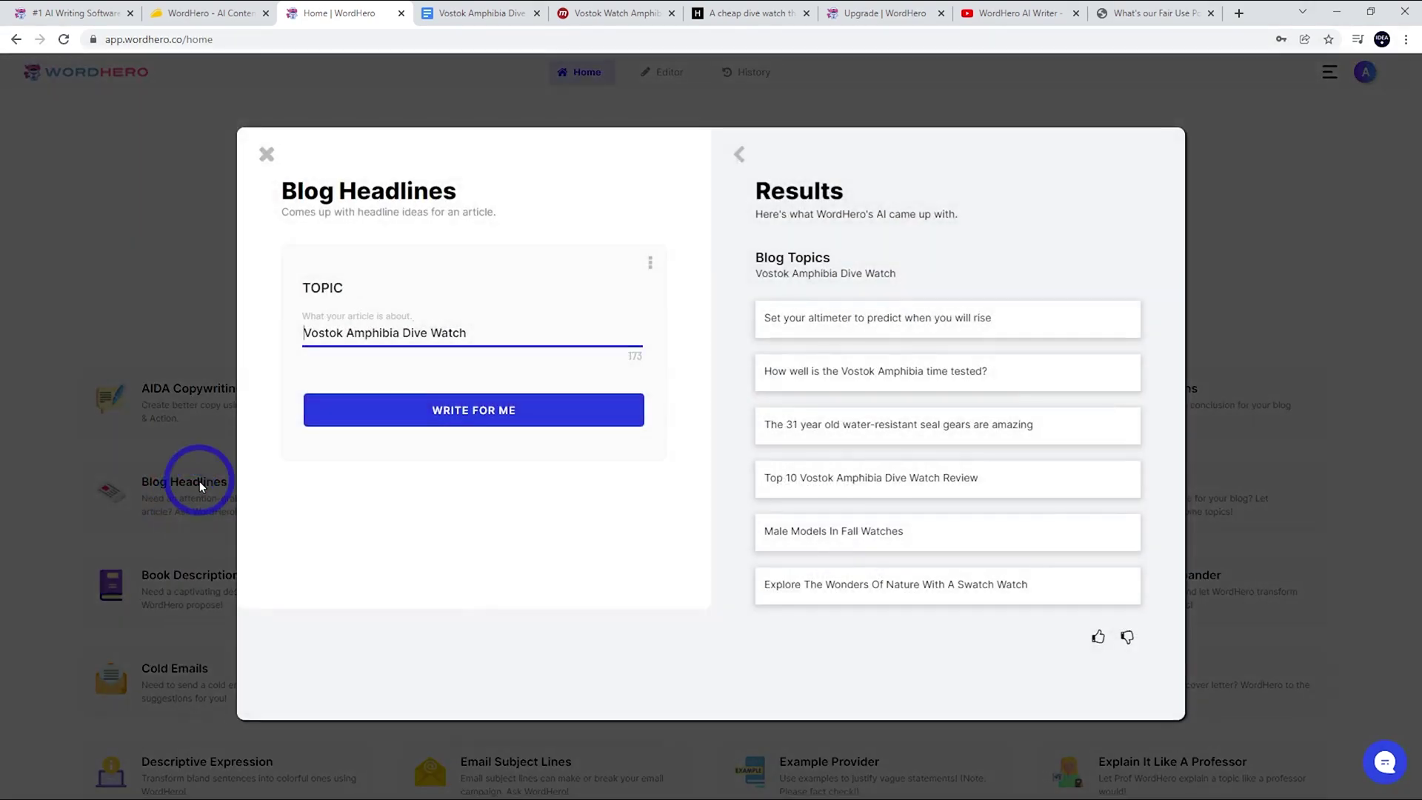
text(Review)
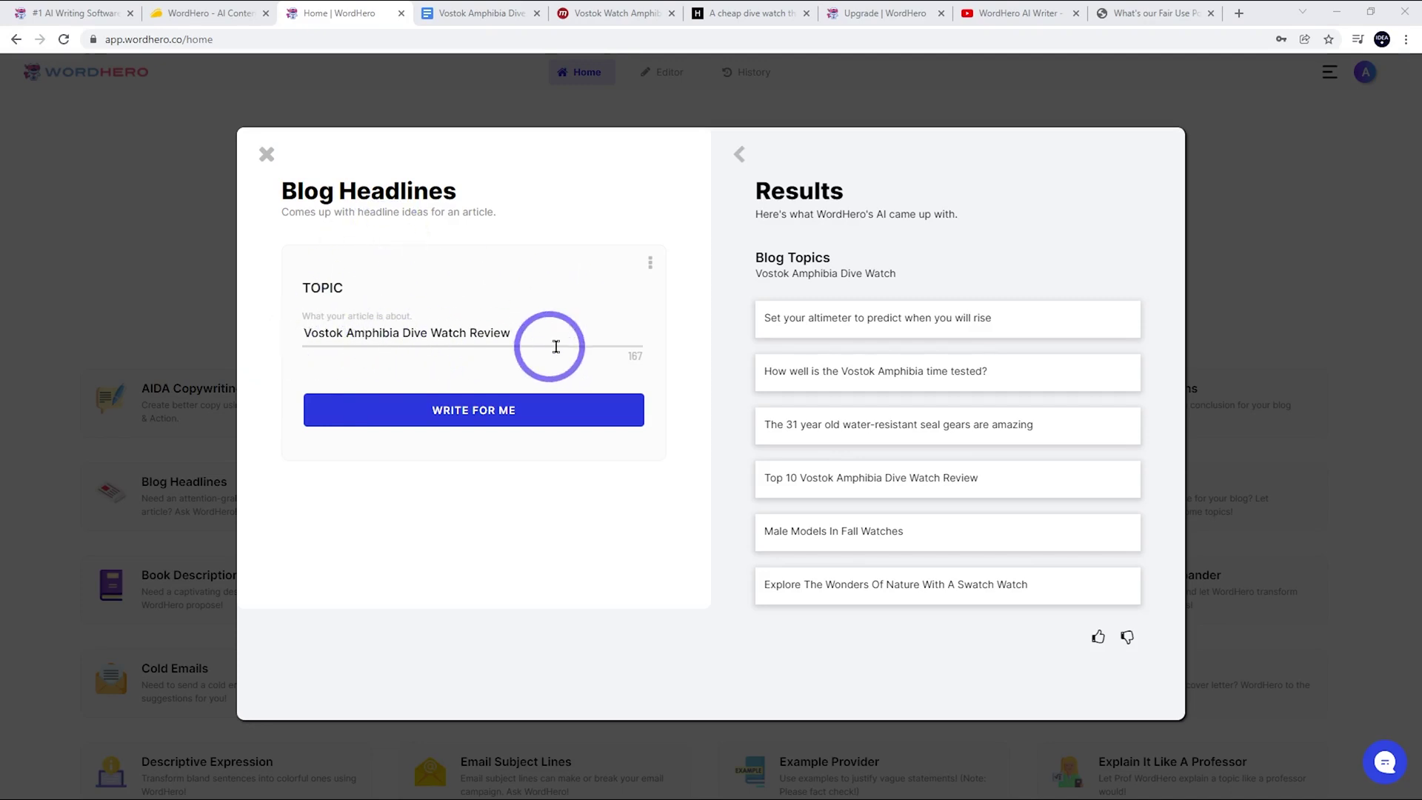
click(434, 409)
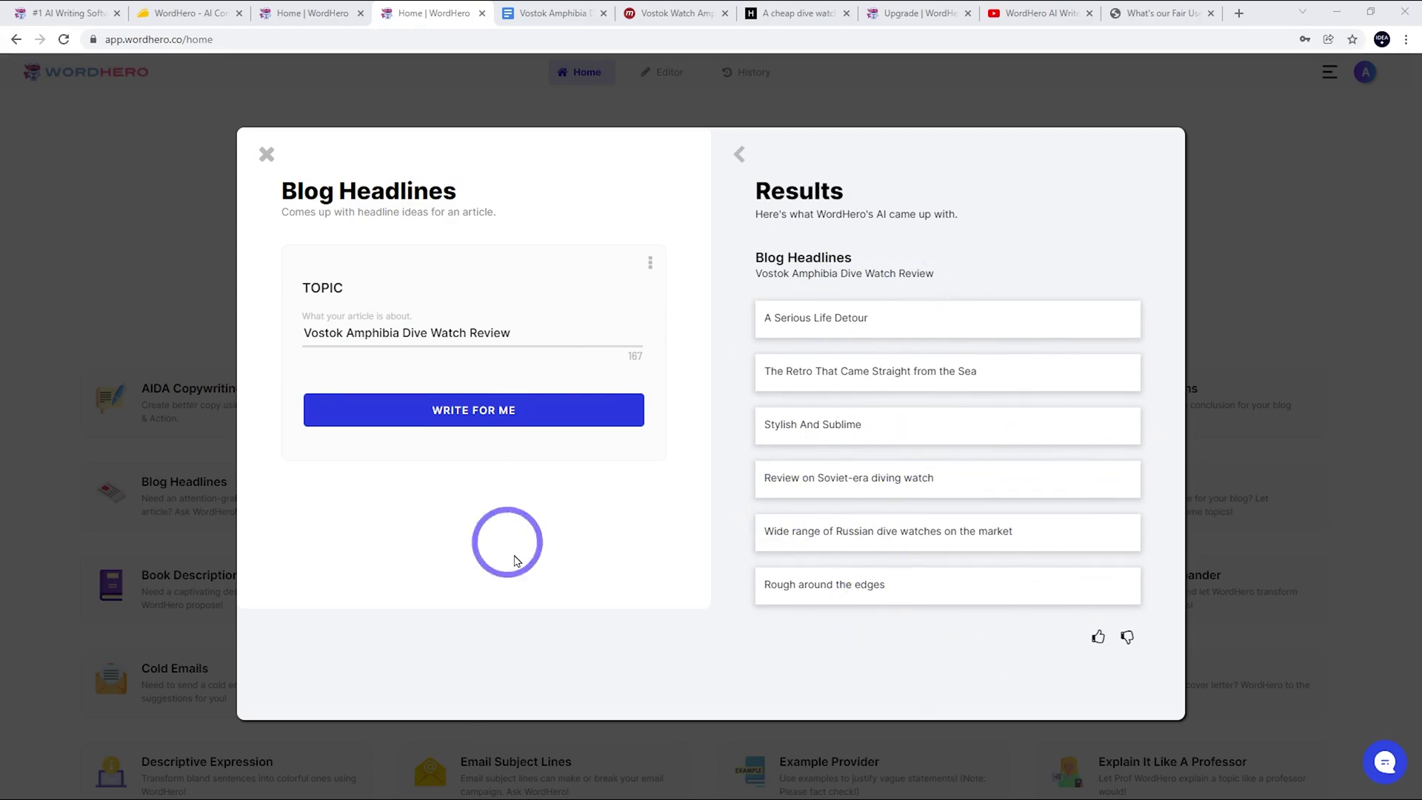
click(947, 477)
Paste 'Review on Soviet-era diving watch' beneath the Google Docs title, then return to WordHero
click(548, 13)
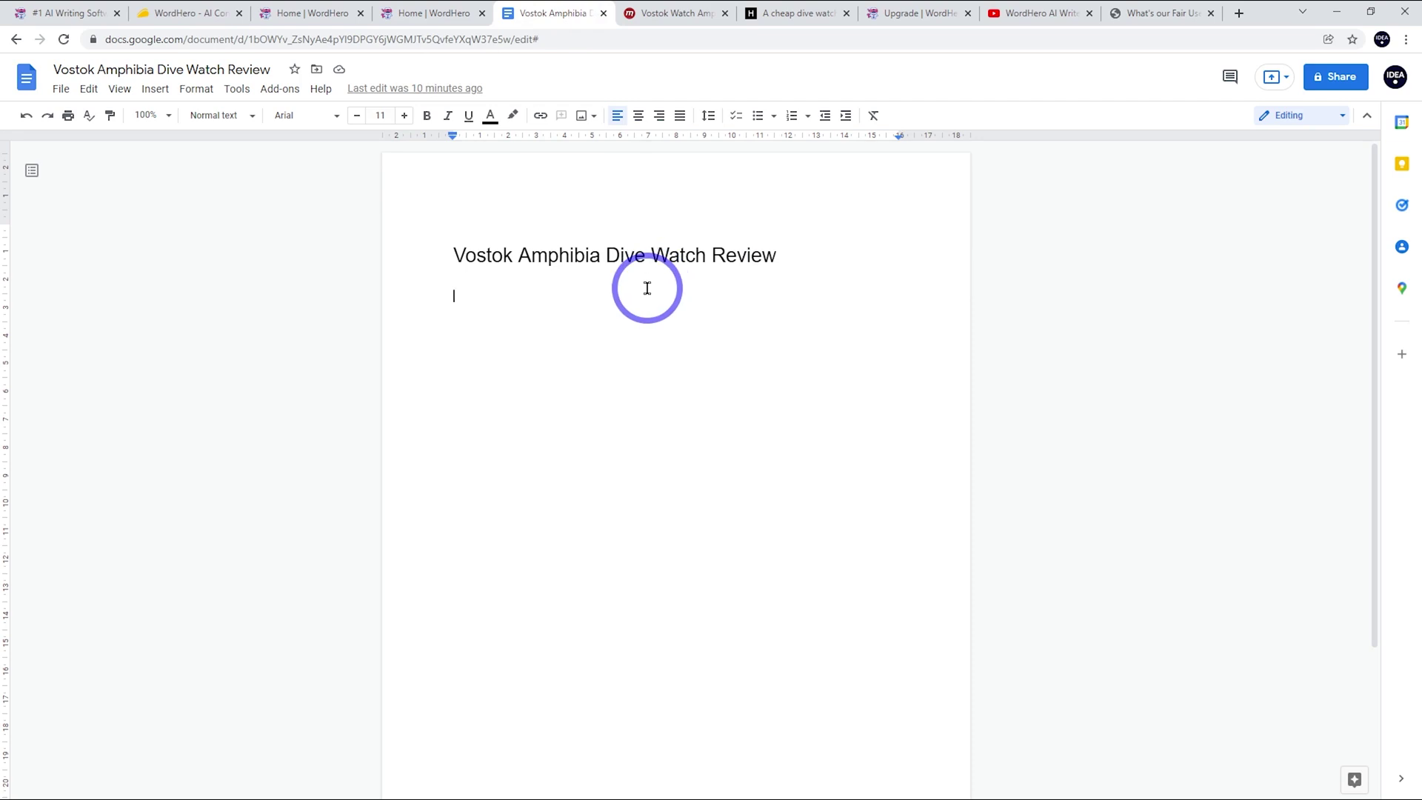
key(ctrl+v)
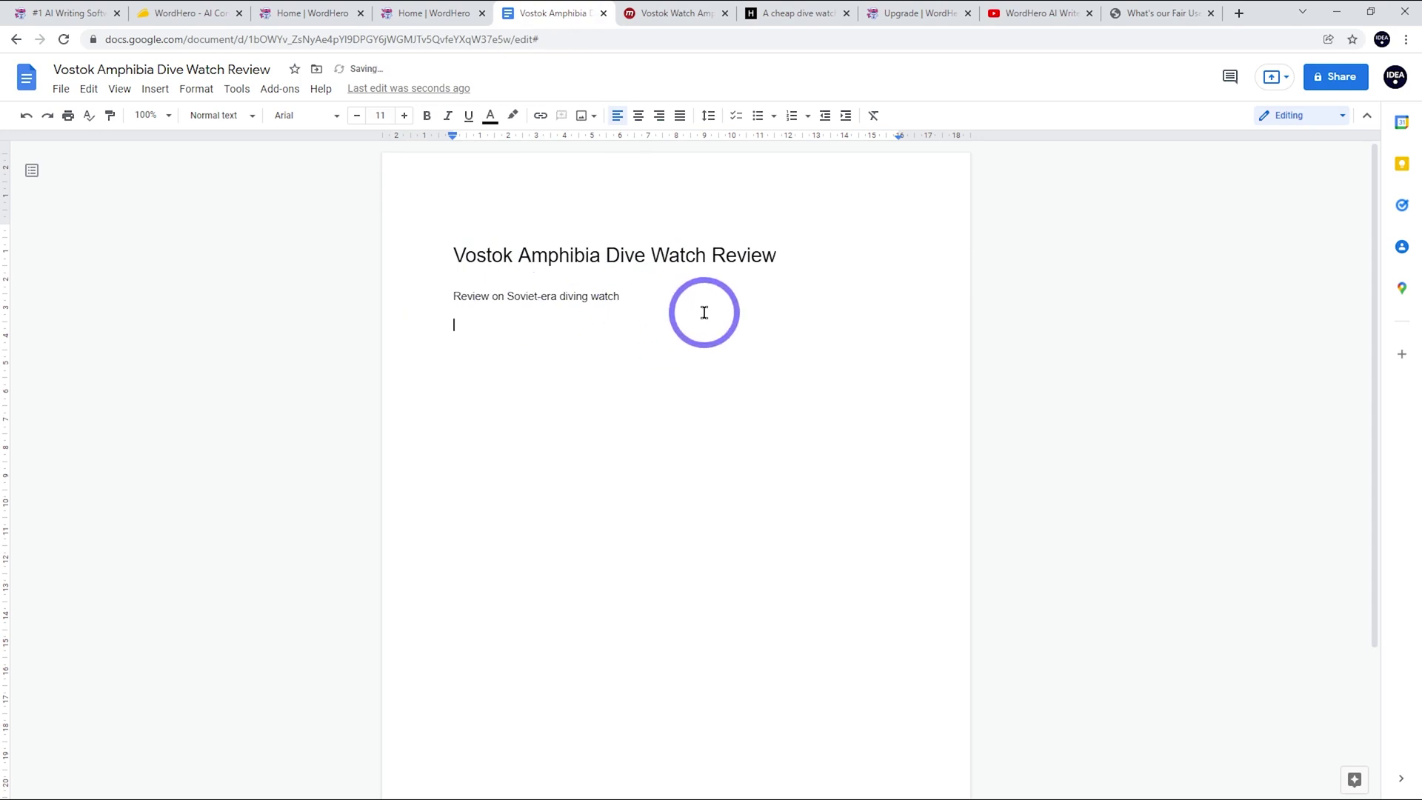
click(311, 13)
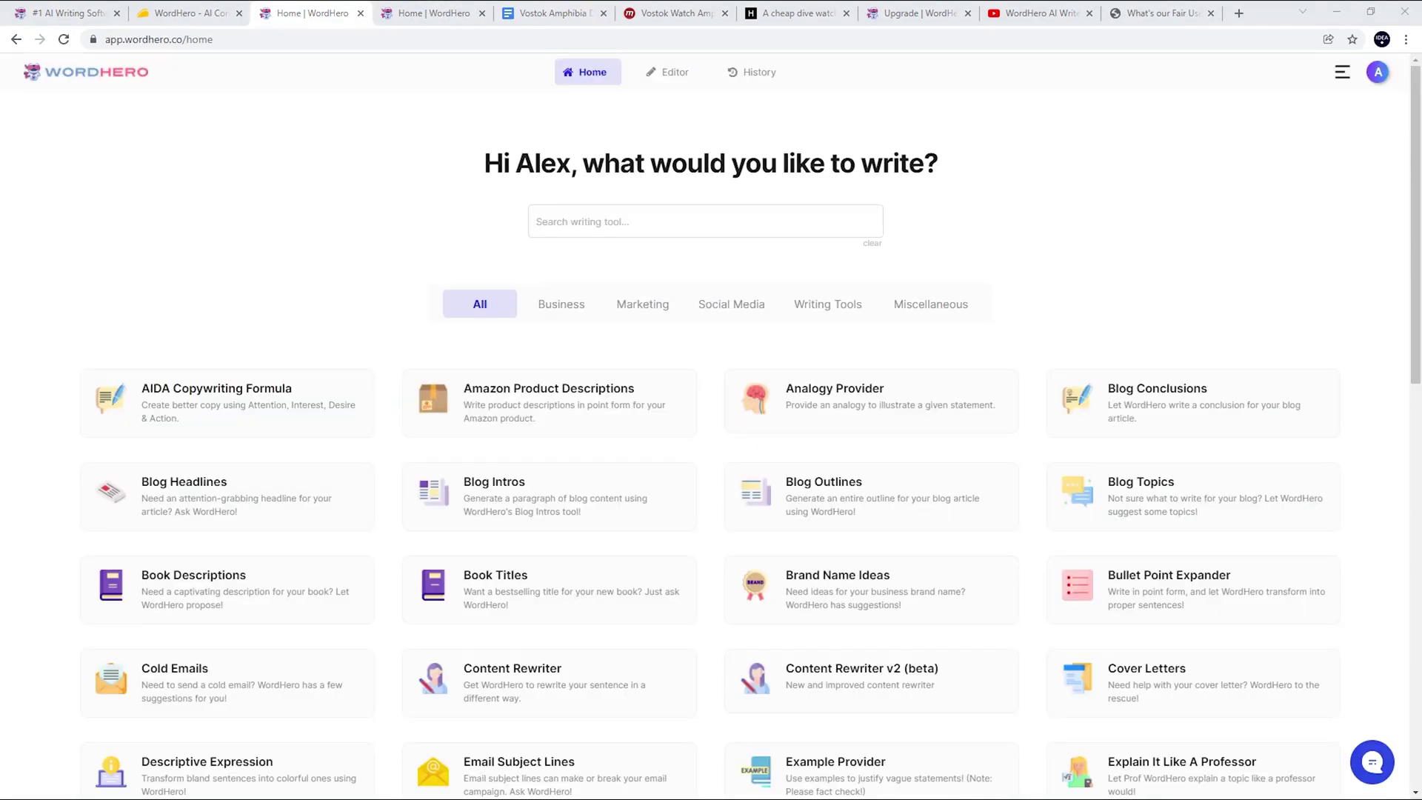
Generate Blog Intros for the pasted under-$80 Vostok Amphibia review topic and copy the third intro
click(492, 498)
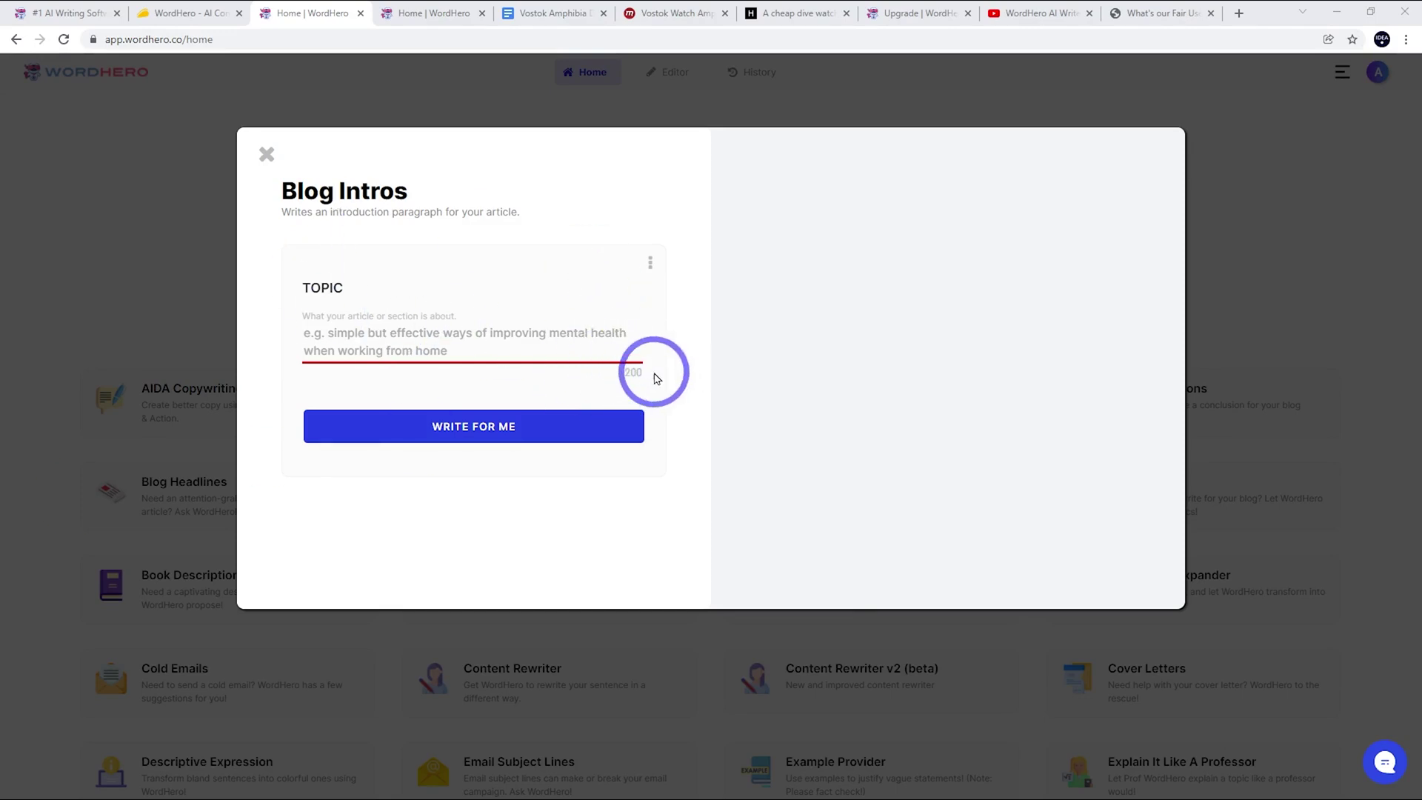
click(326, 340)
key(ctrl+v)
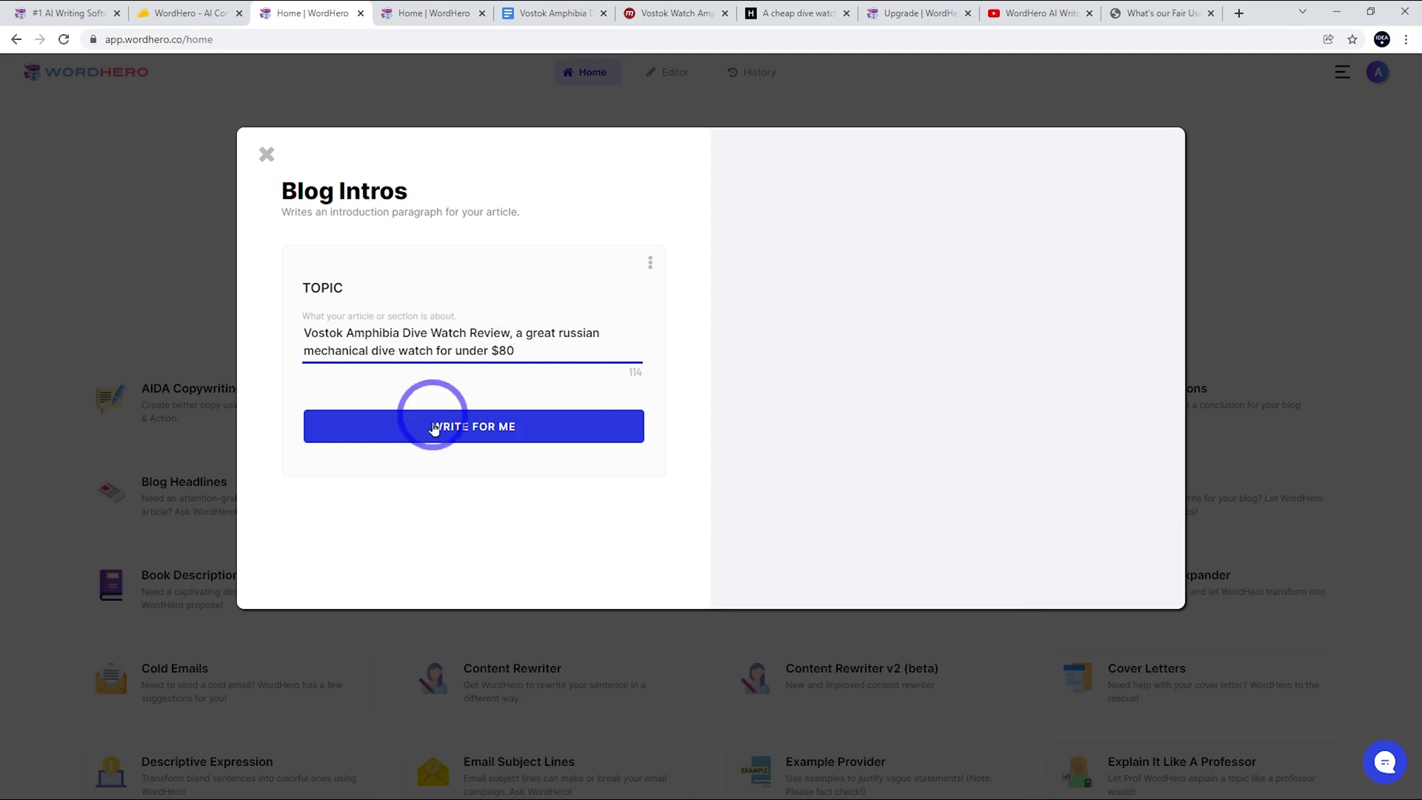
click(491, 432)
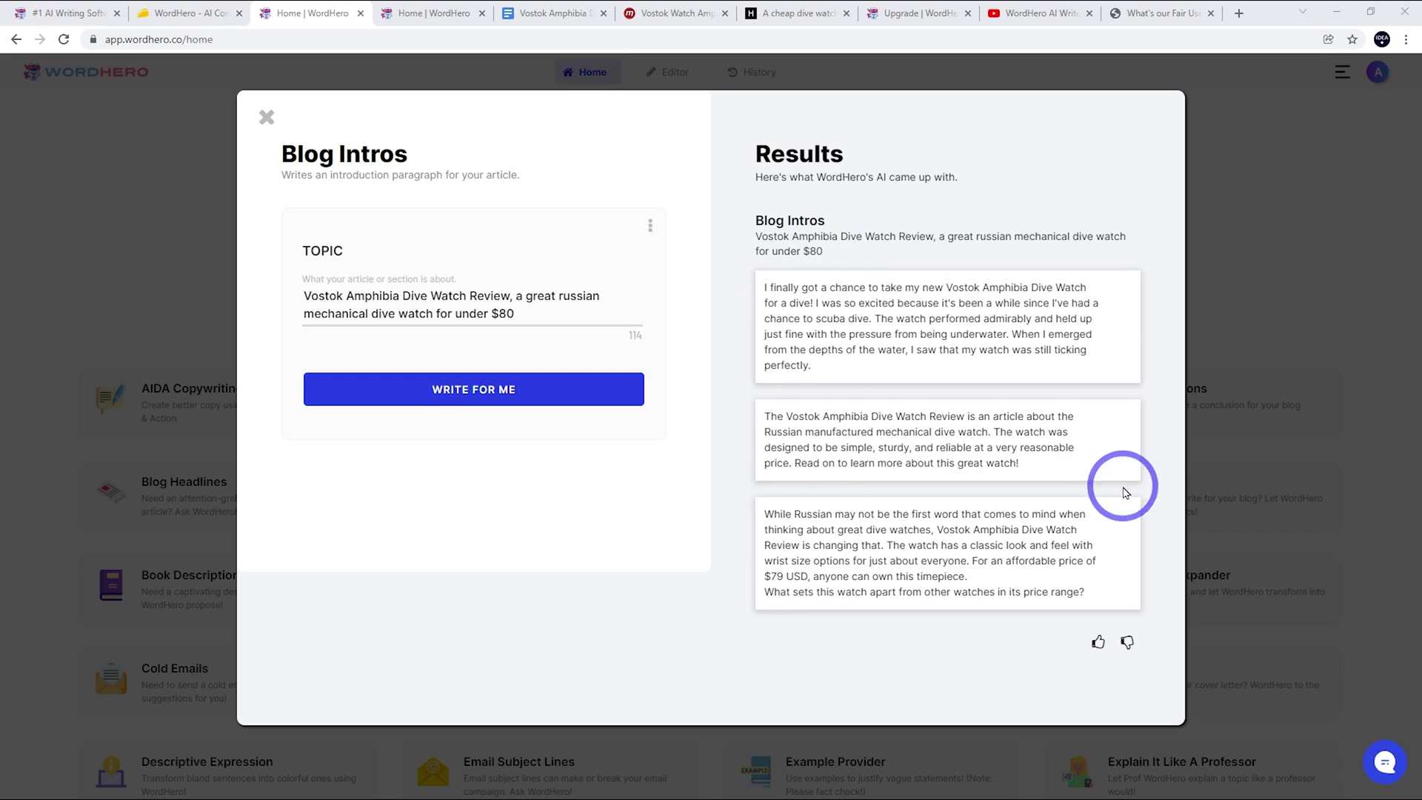
click(879, 557)
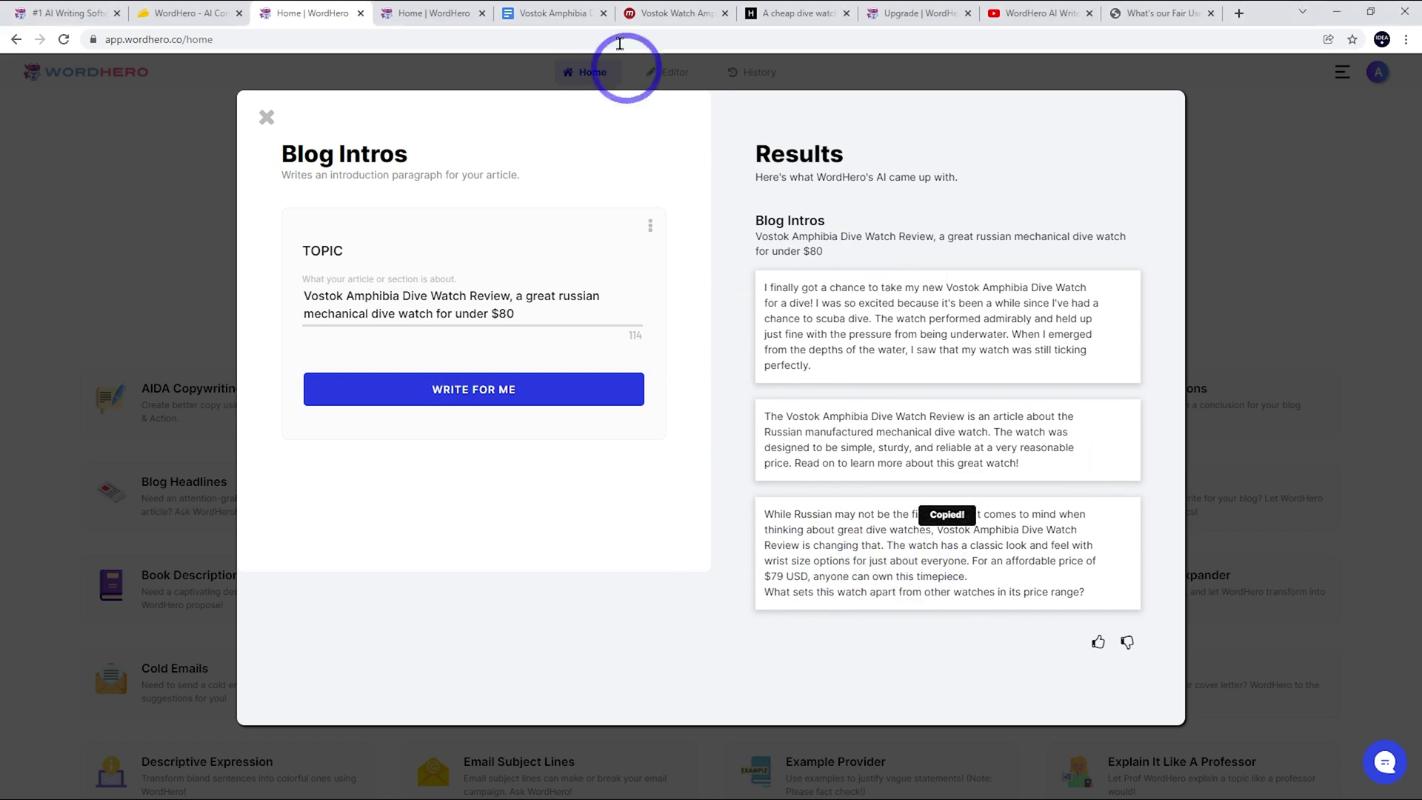
Paste the third intro, then the first scuba-dive intro from WordHero, into the document
click(591, 7)
key(ctrl+v)
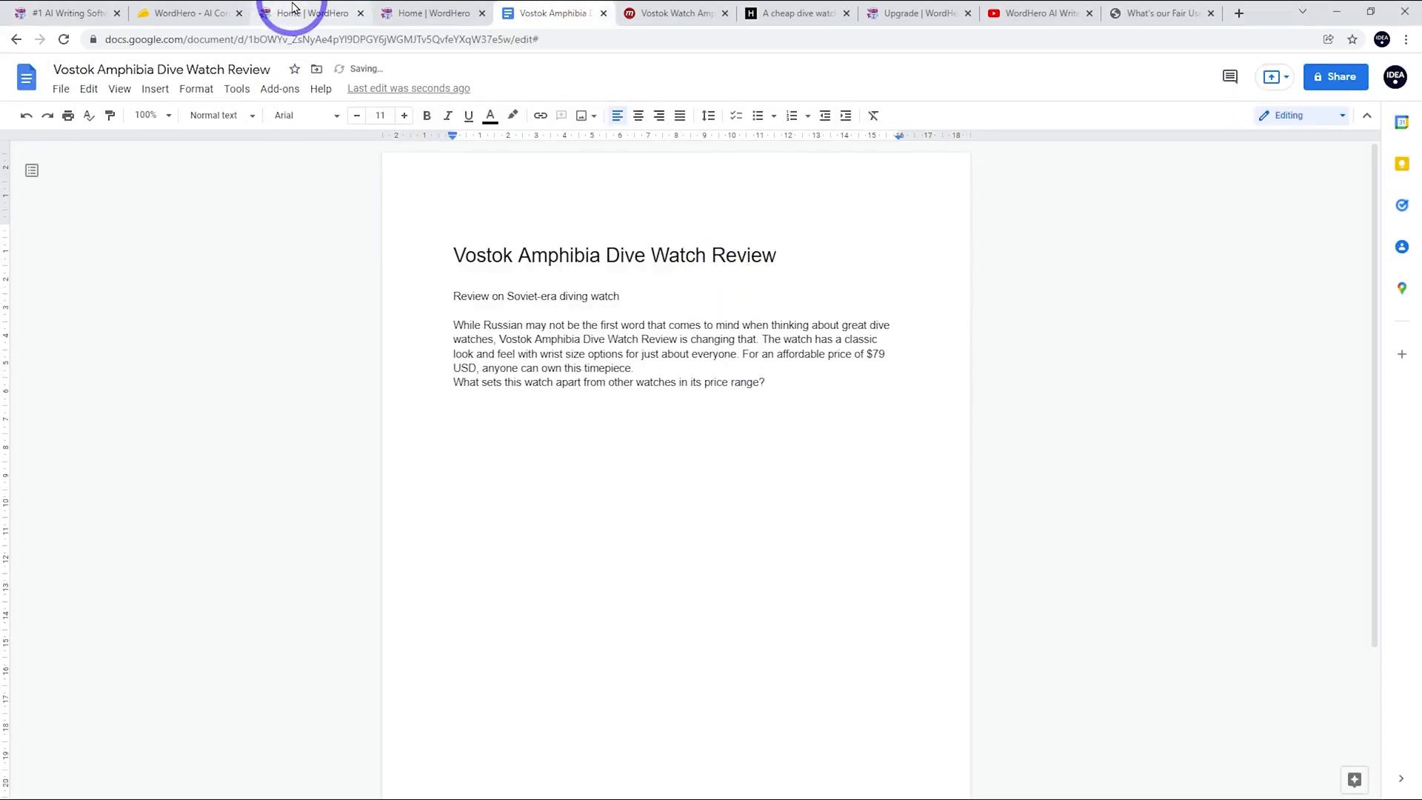
click(298, 7)
click(826, 317)
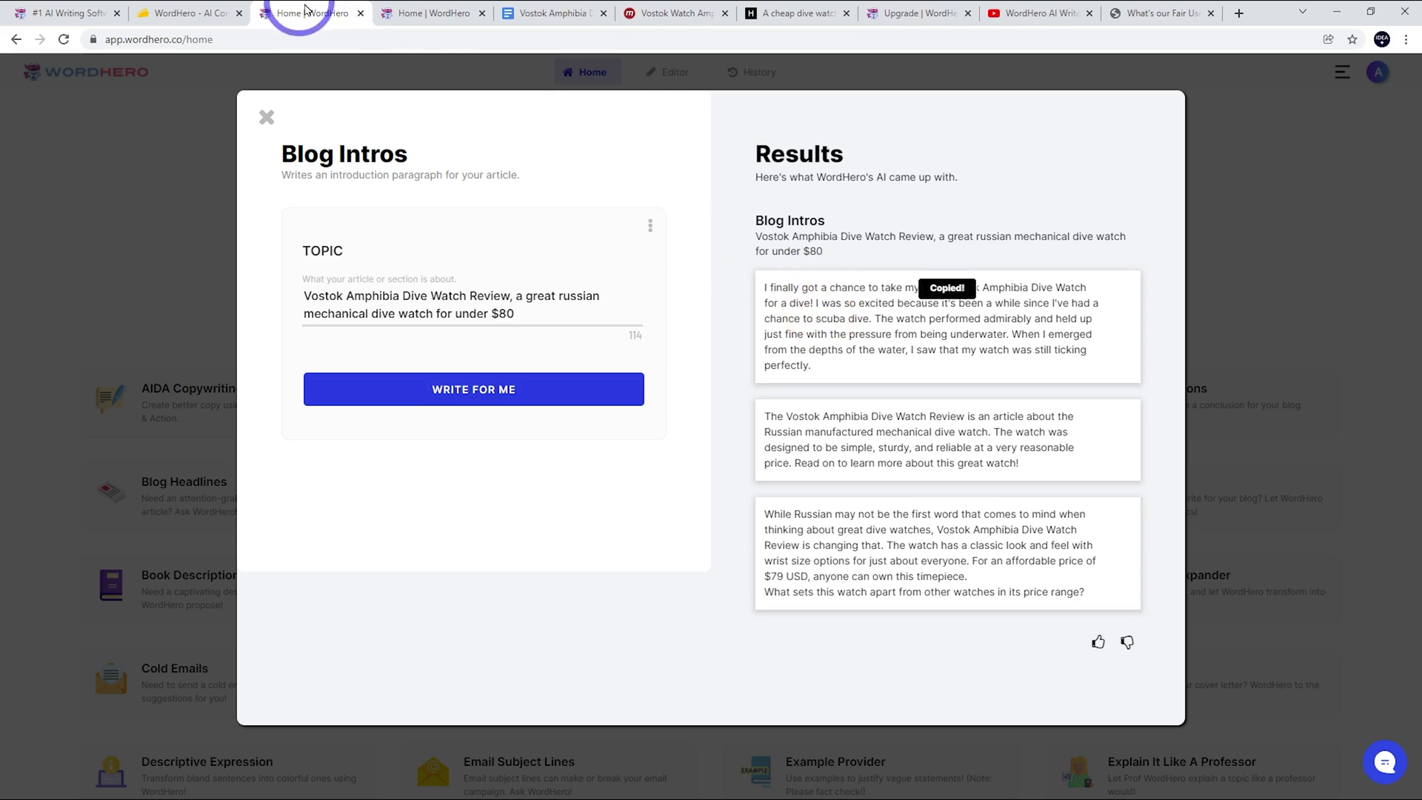
click(563, 13)
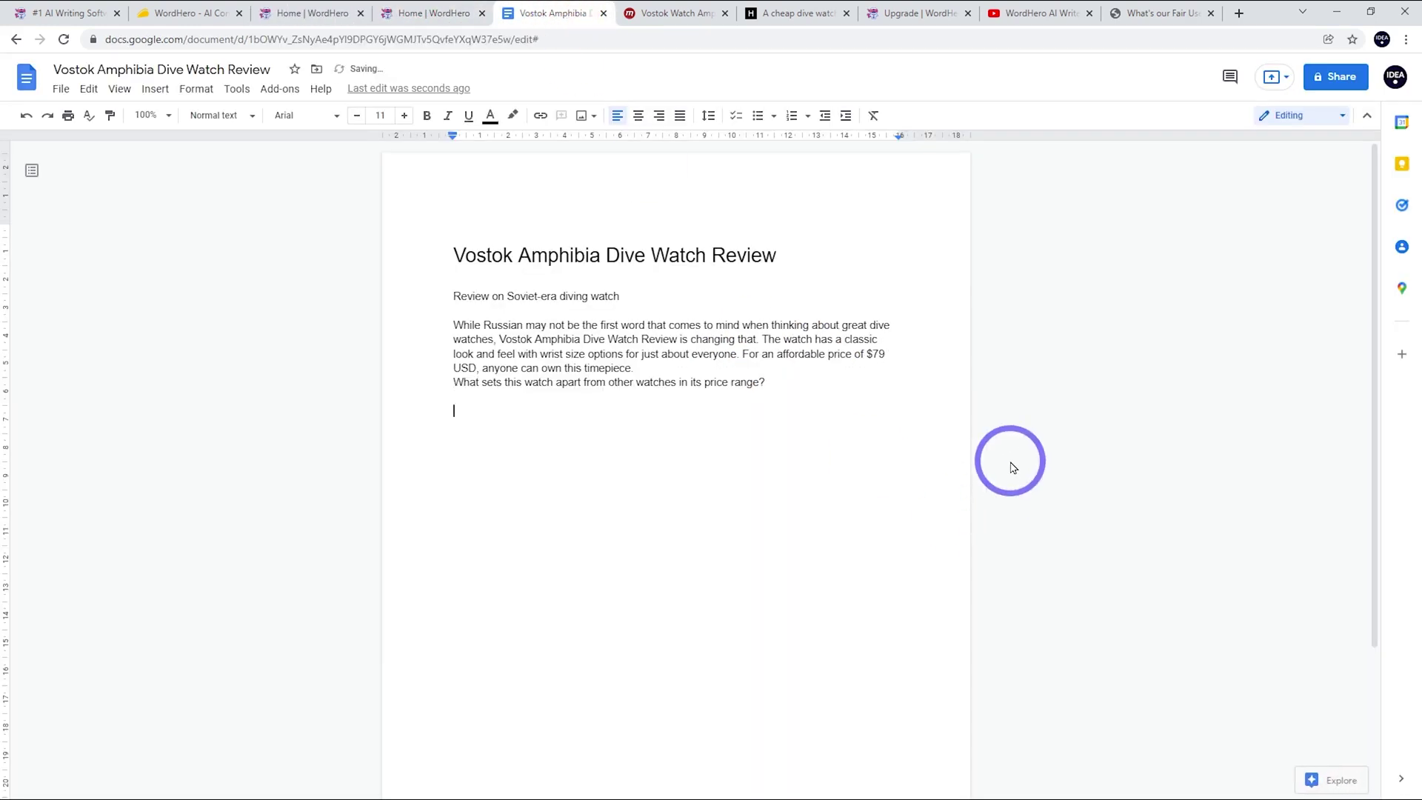
key(ctrl+v)
Move the price-range question below the scuba-dive paragraph and remove the extra blank line
drag(779, 384, 423, 381)
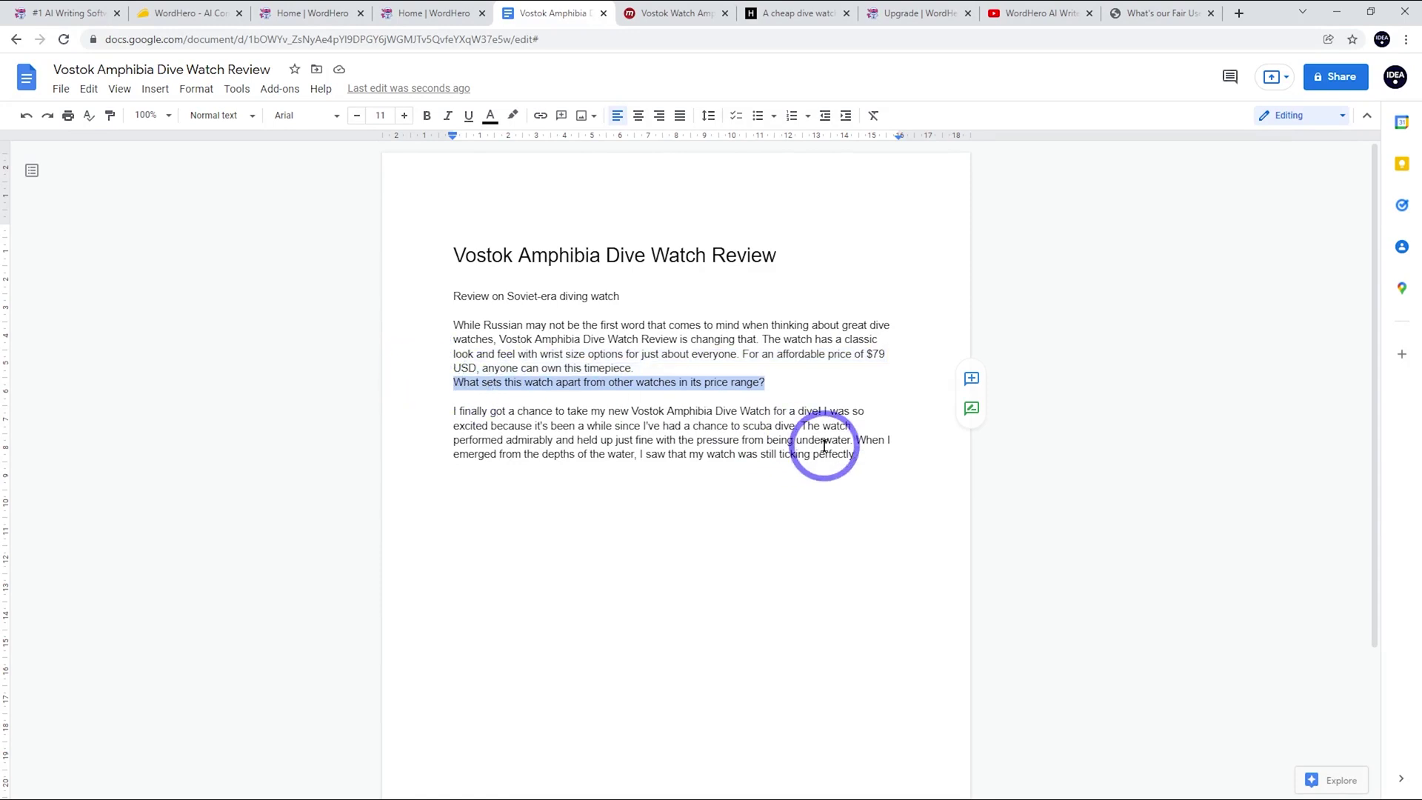
key(Delete)
click(898, 447)
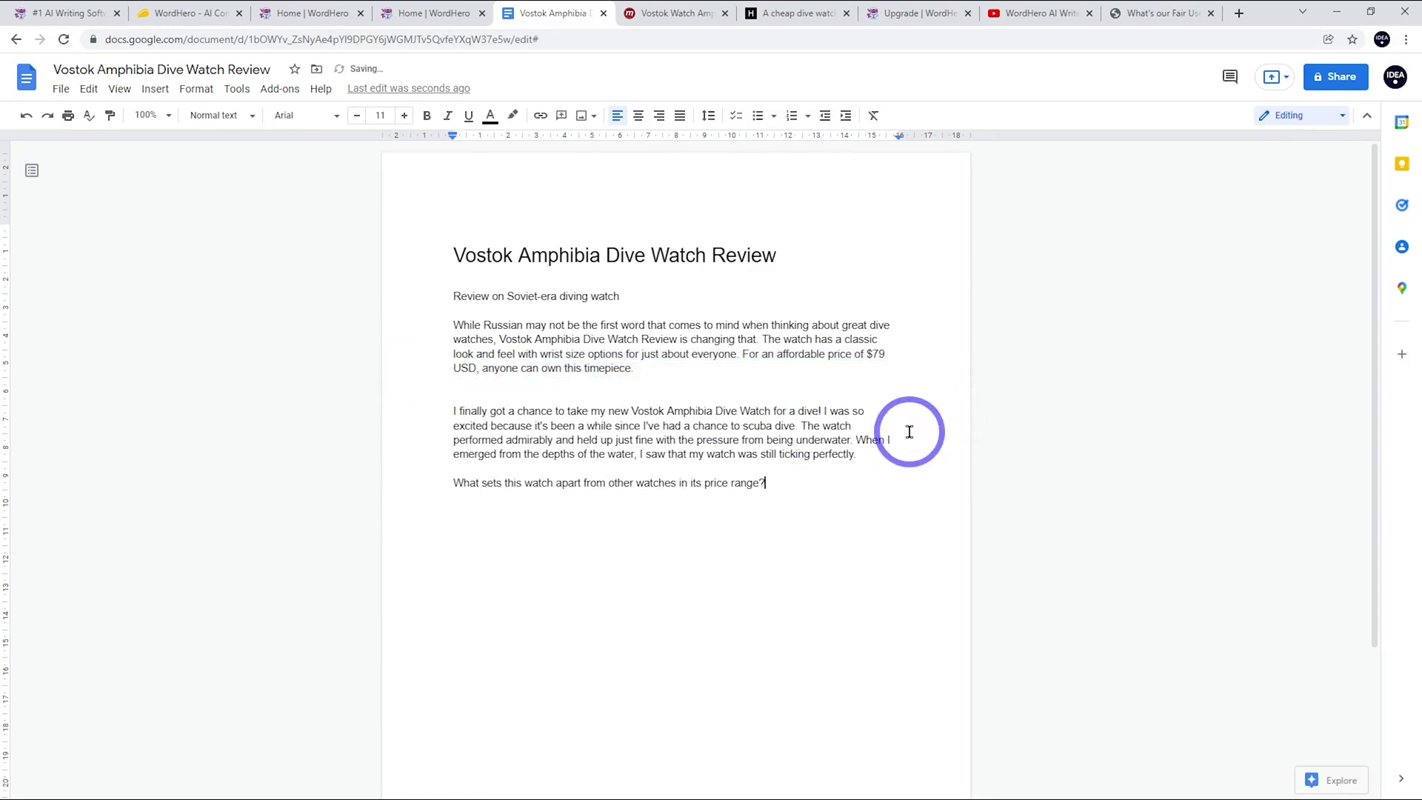
key(BackSpace)
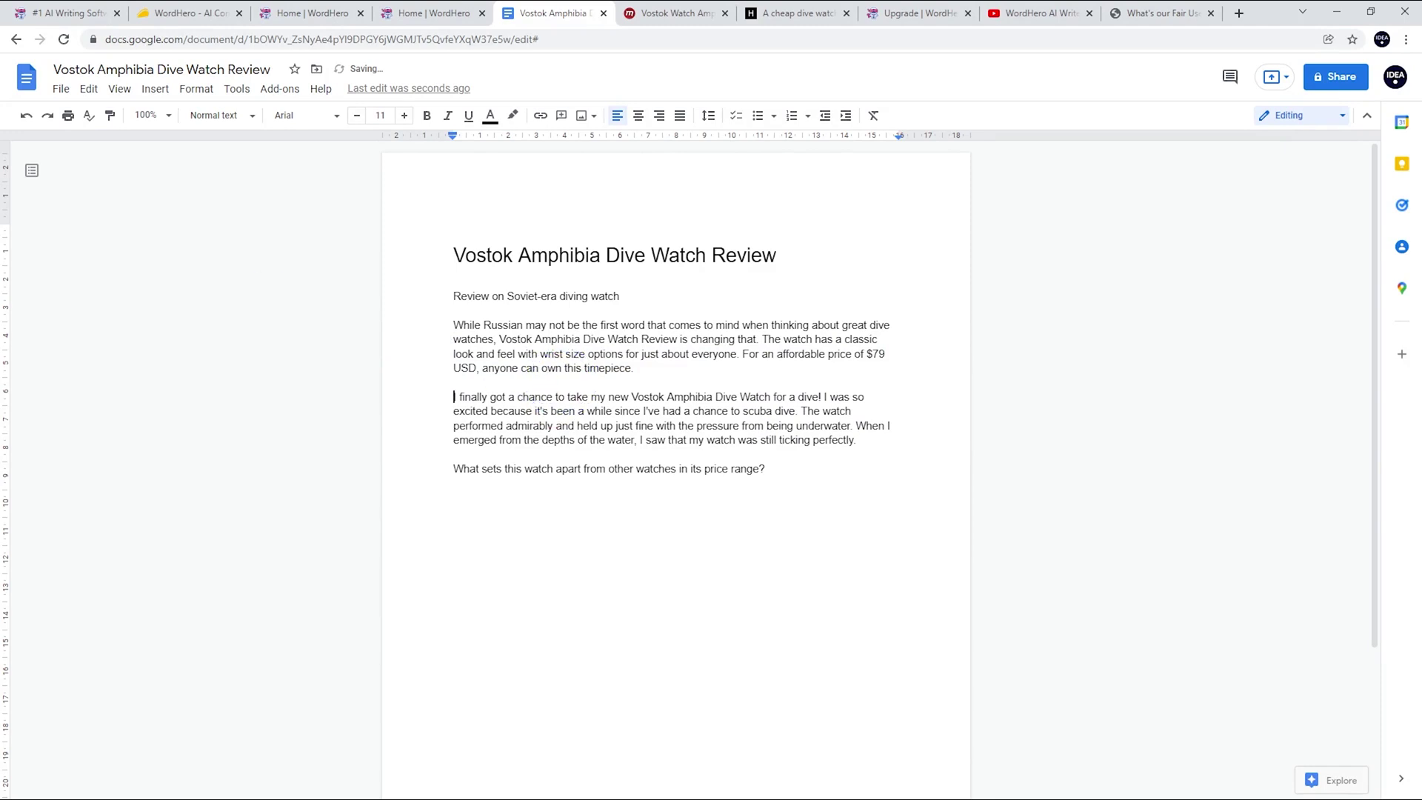
Replace the word 'Review' with 'the' in the intro sentence
click(887, 346)
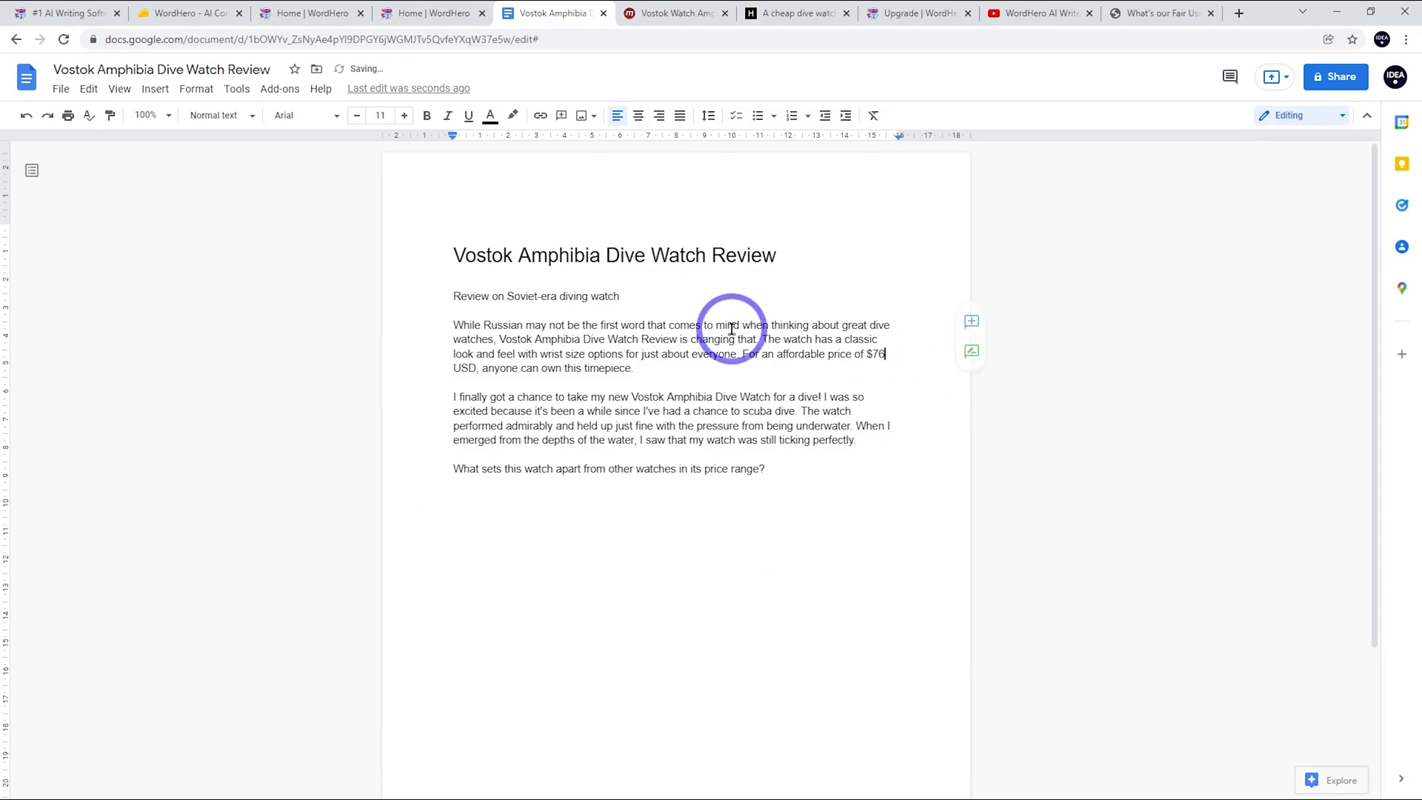
double_click(655, 340)
key(BackSpace)
key(BackSpace)
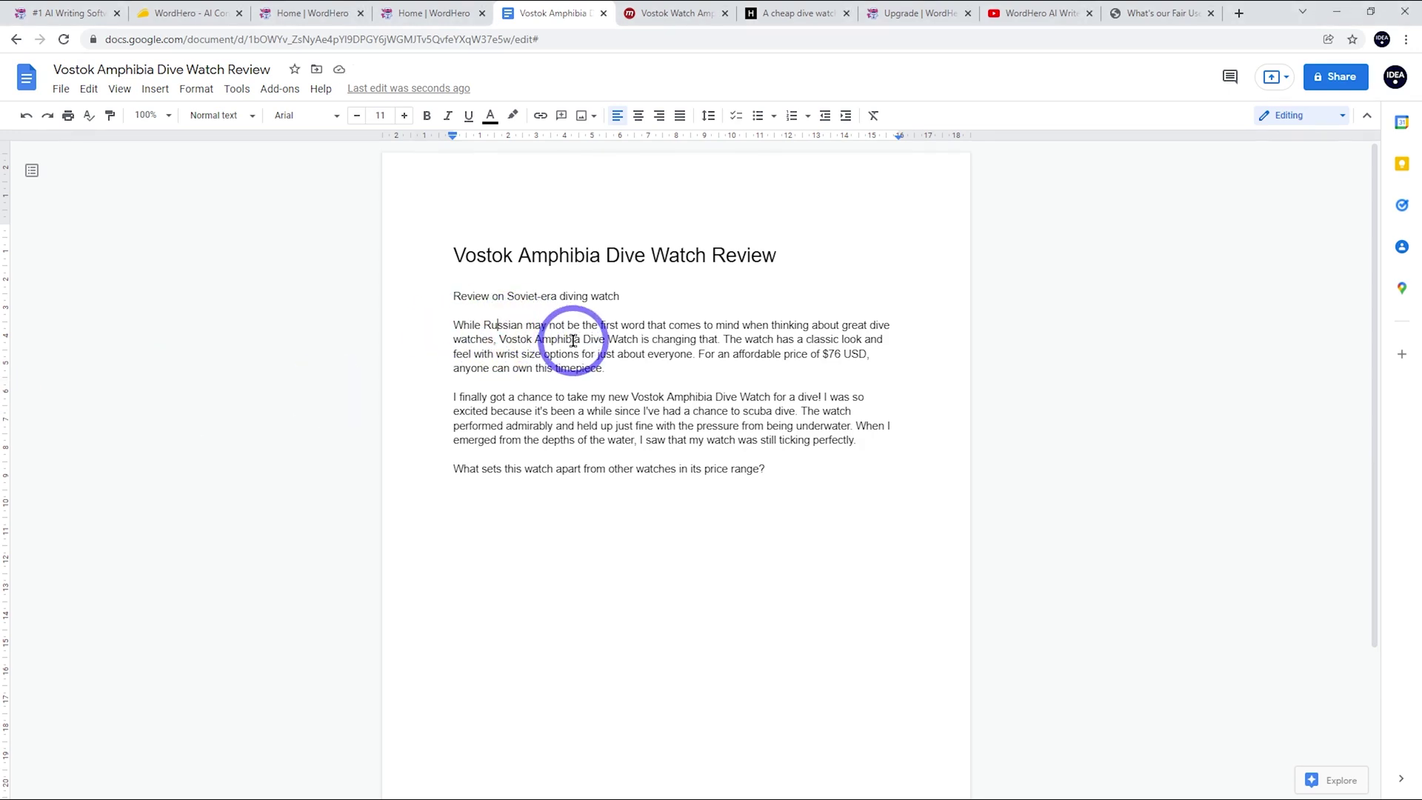
text(the)
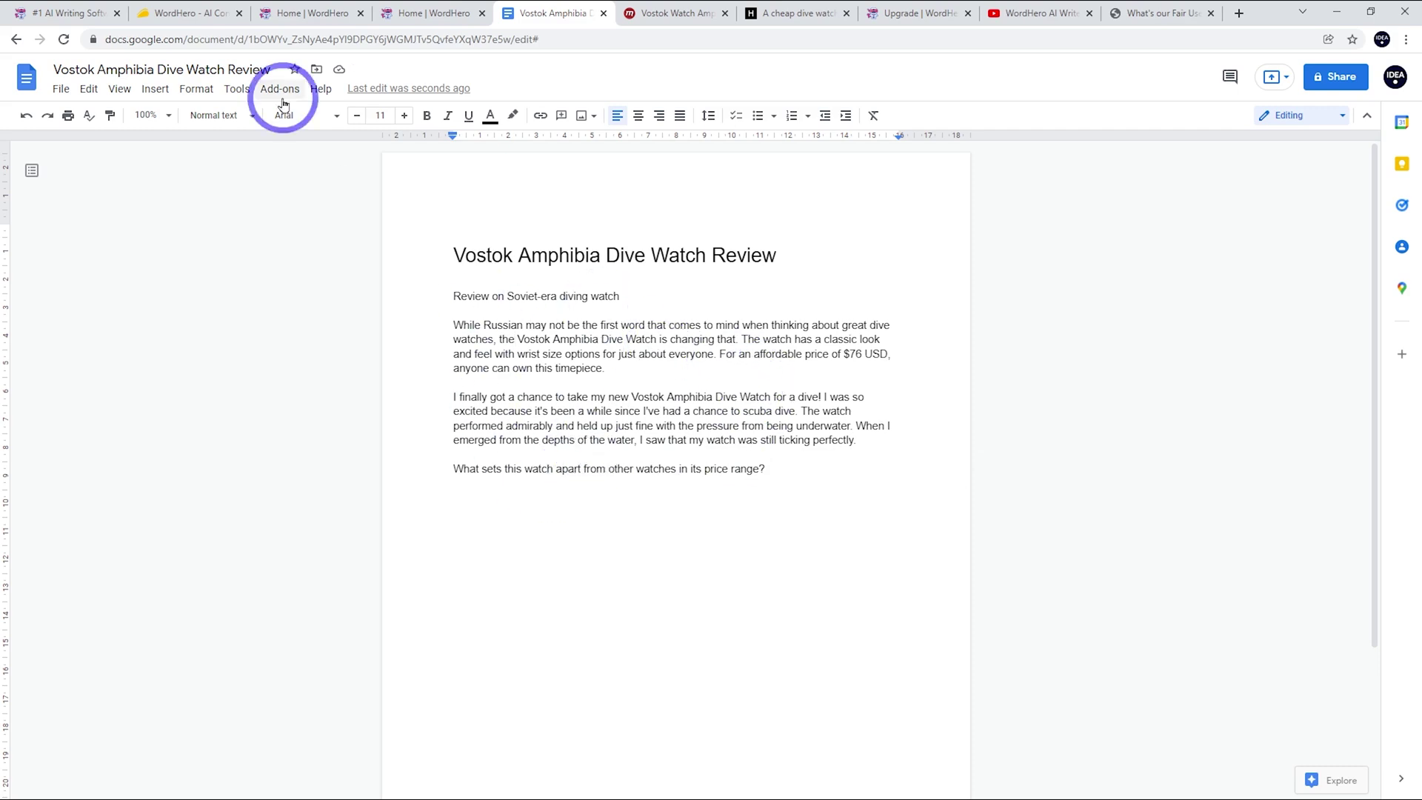
Check the document's word count, which totals 142 words
click(229, 90)
click(238, 140)
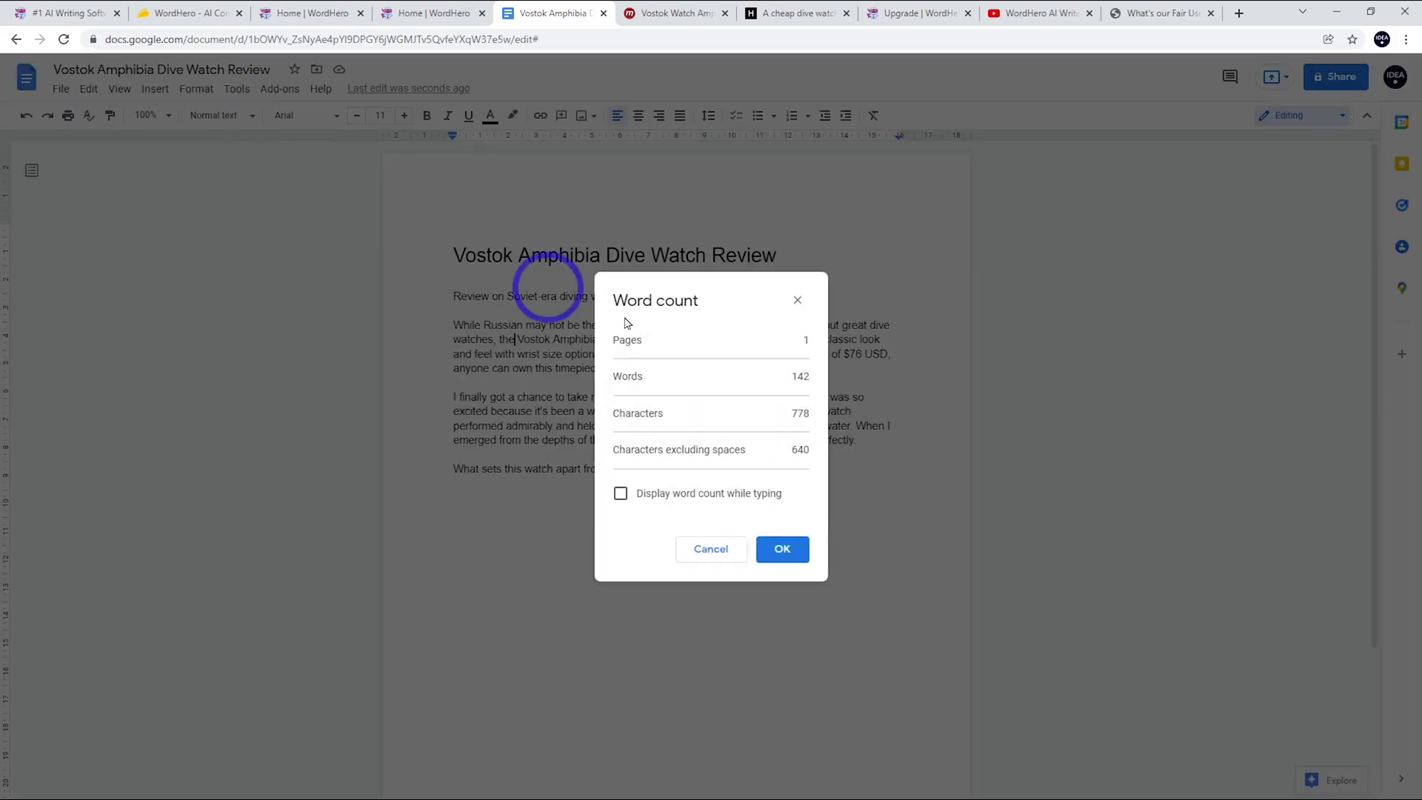
click(797, 303)
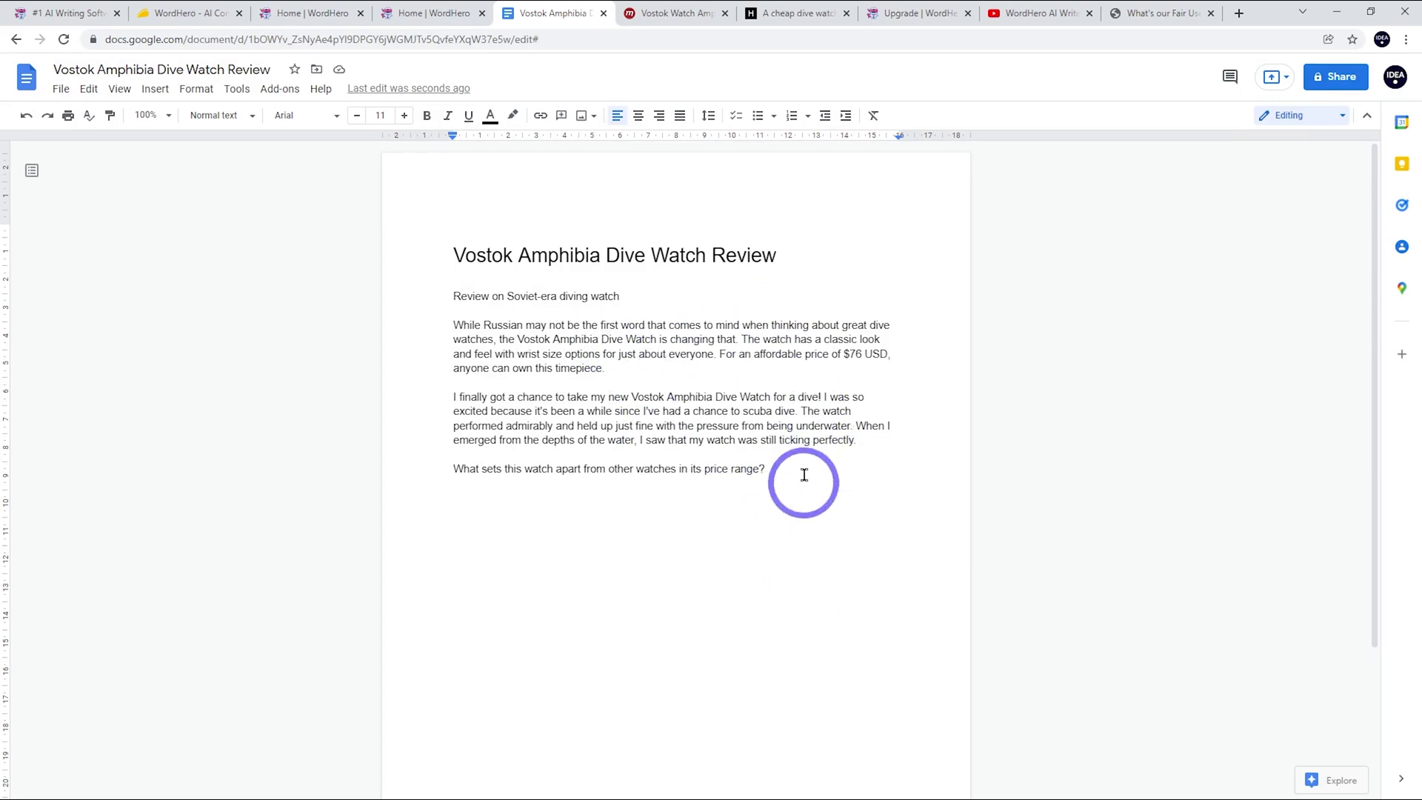
Add an empty line below the price-range question and switch back to WordHero
click(852, 460)
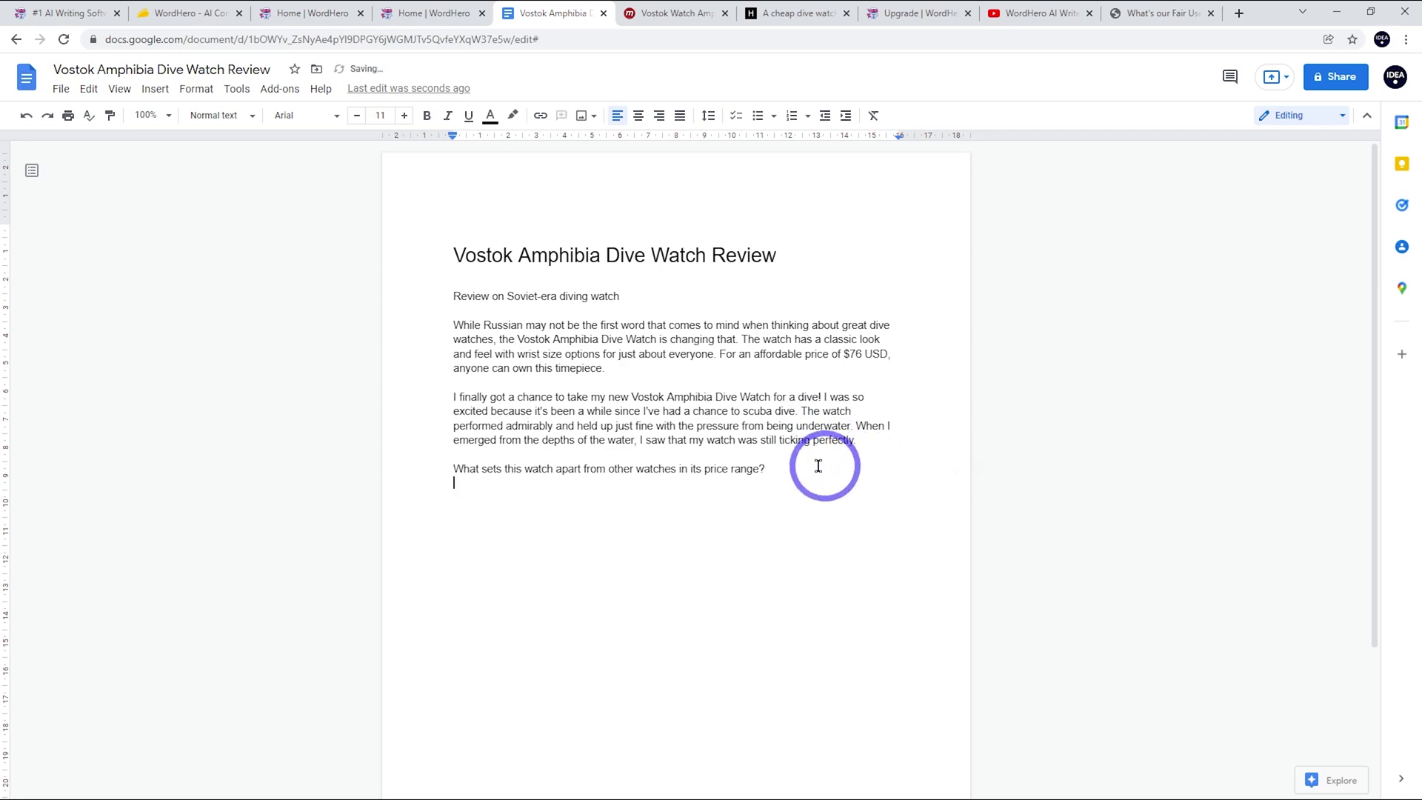
key(Return)
key(ctrl+3)
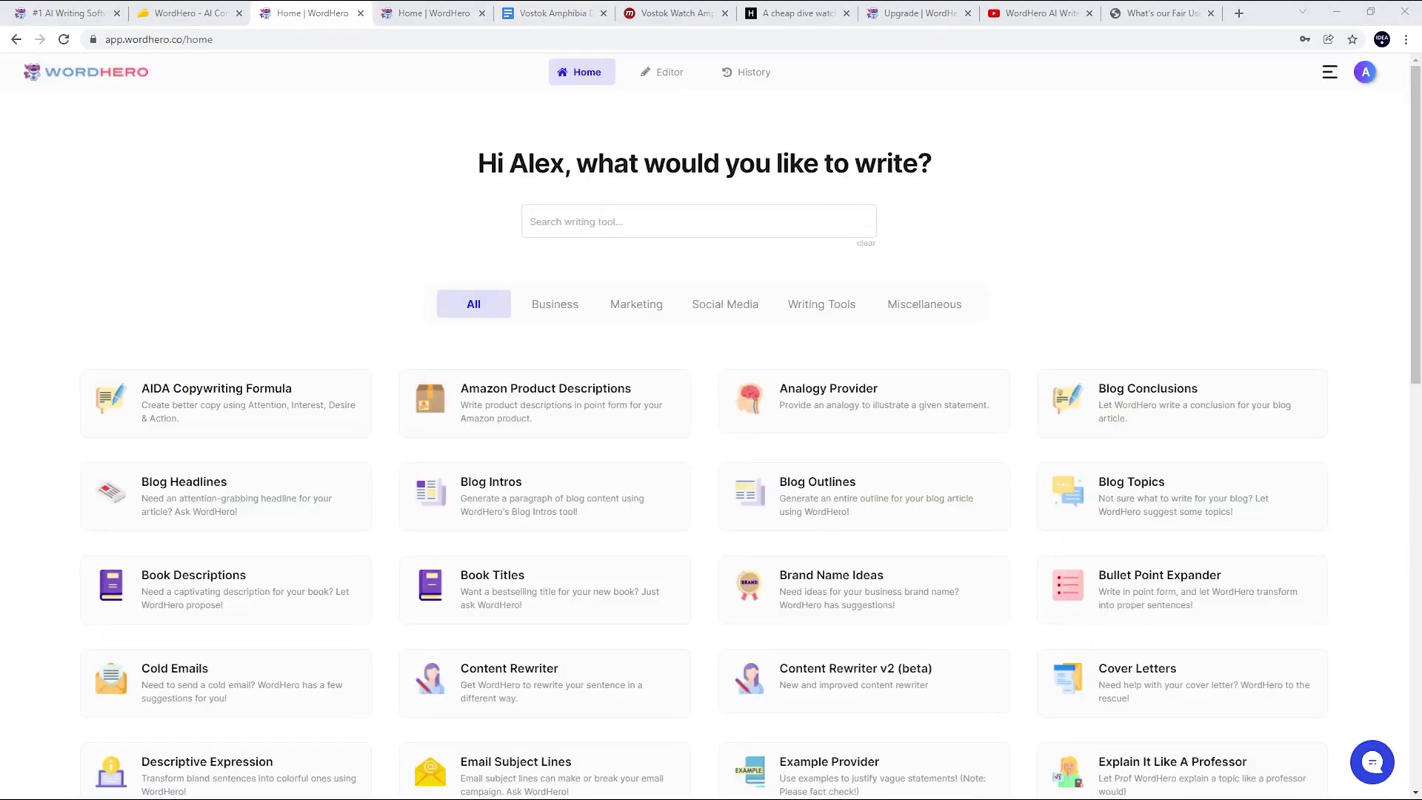
Generate a Blog Outline from Introduction to Conclusion and copy all five sections
click(819, 505)
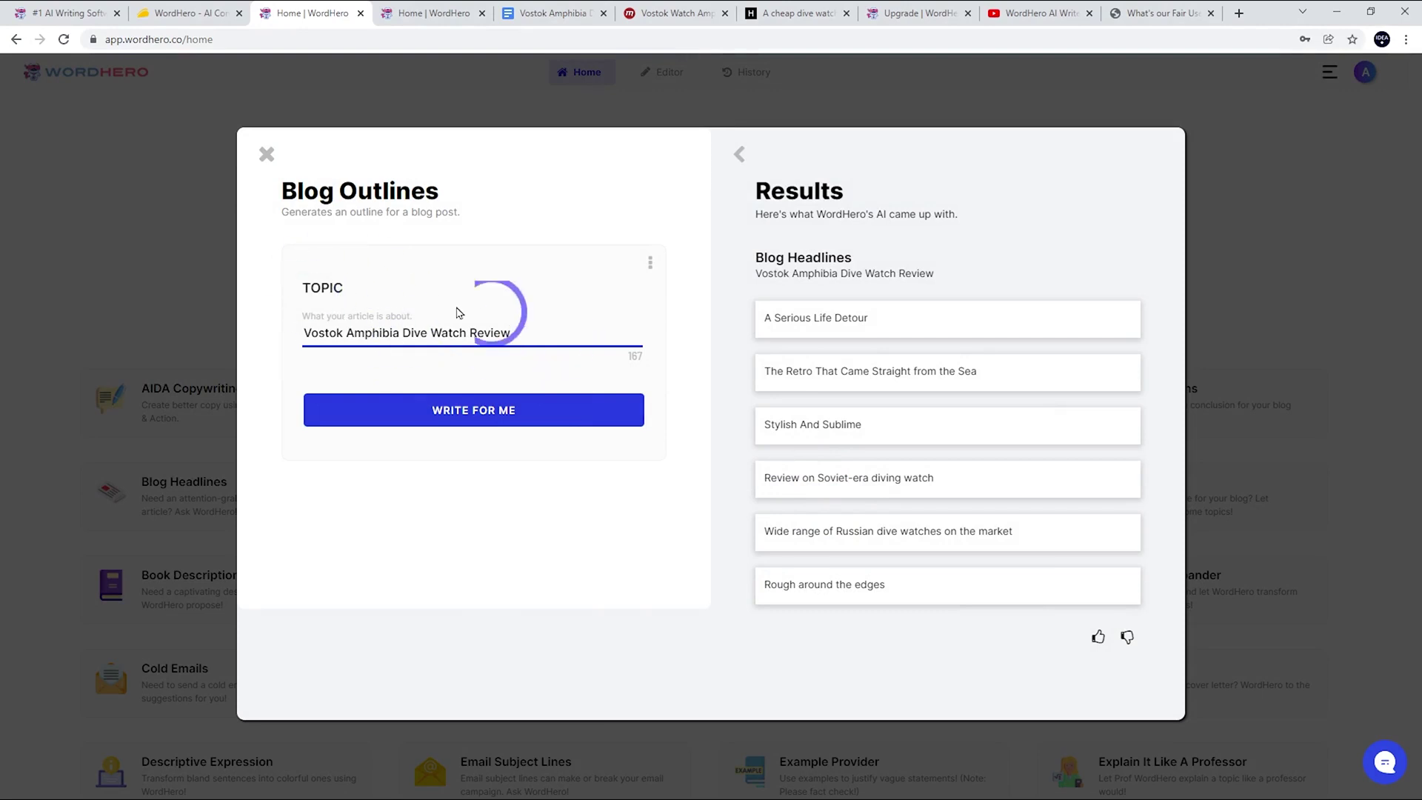
click(429, 410)
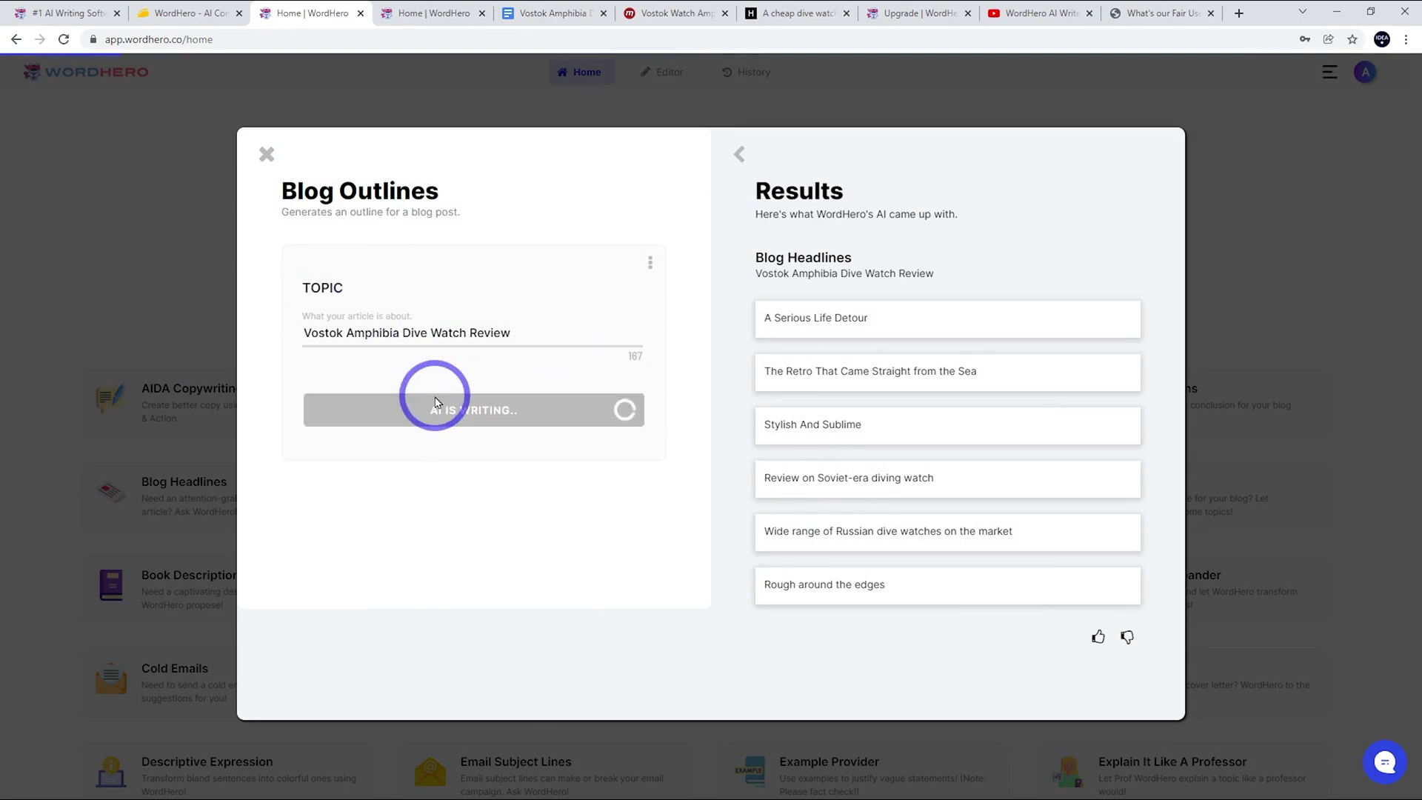
click(809, 343)
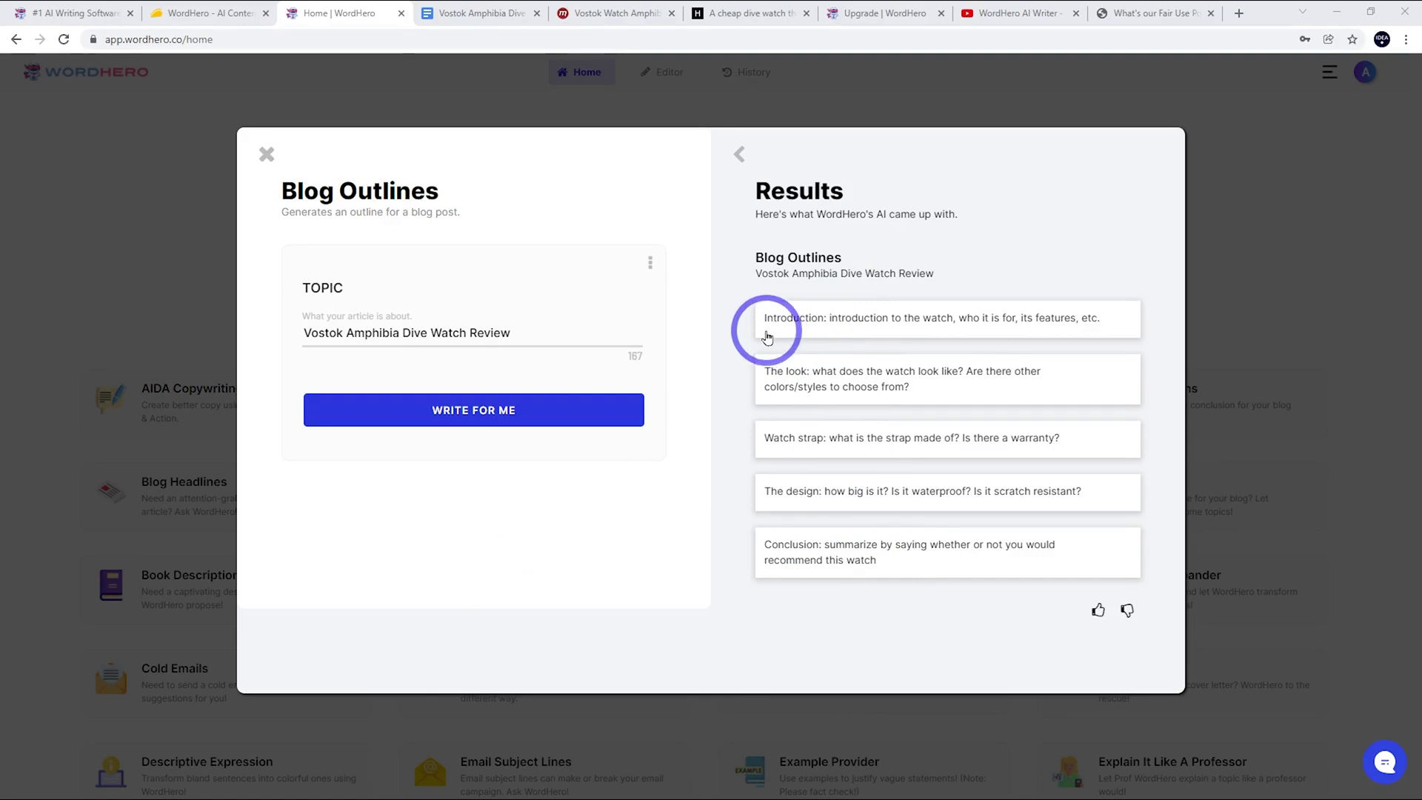
drag(763, 320, 949, 578)
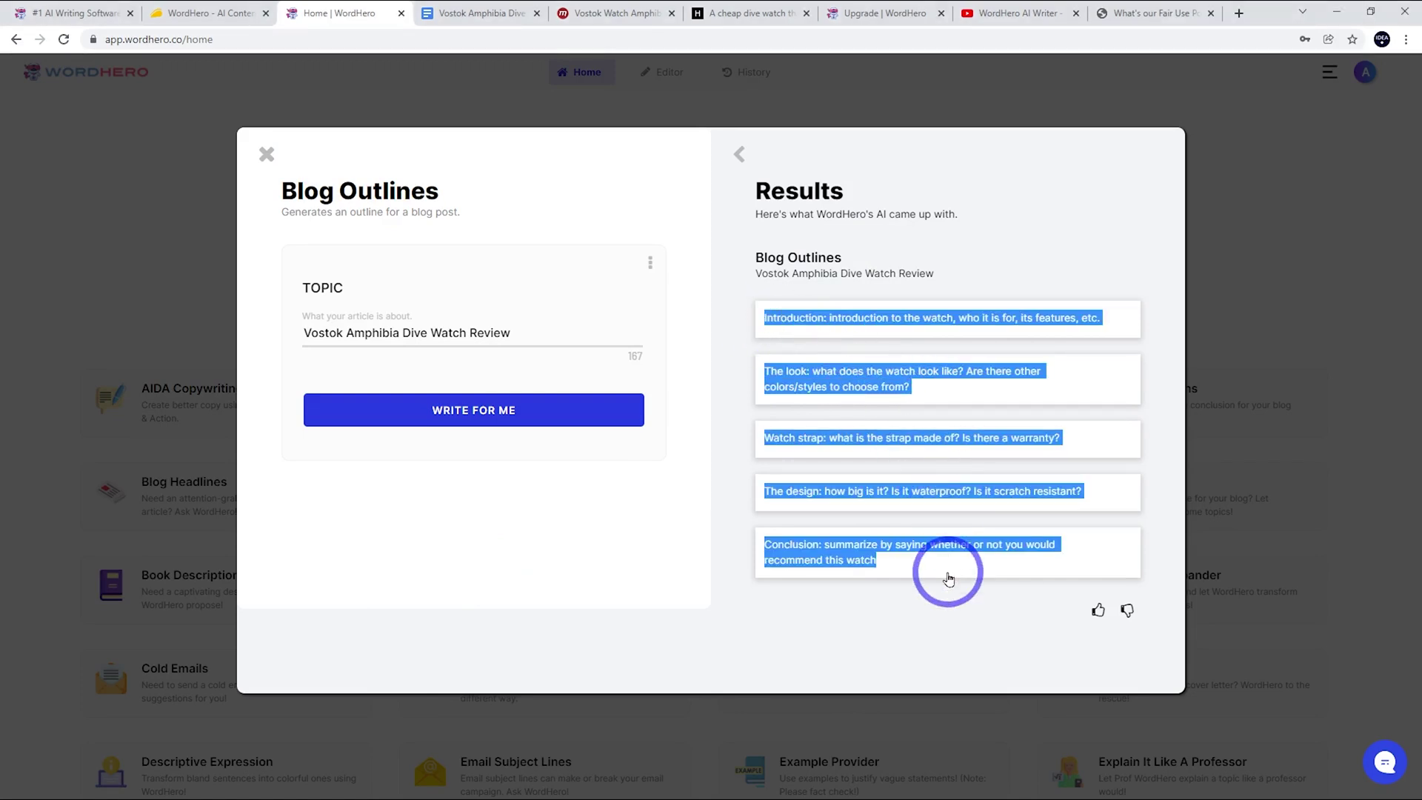
click(474, 13)
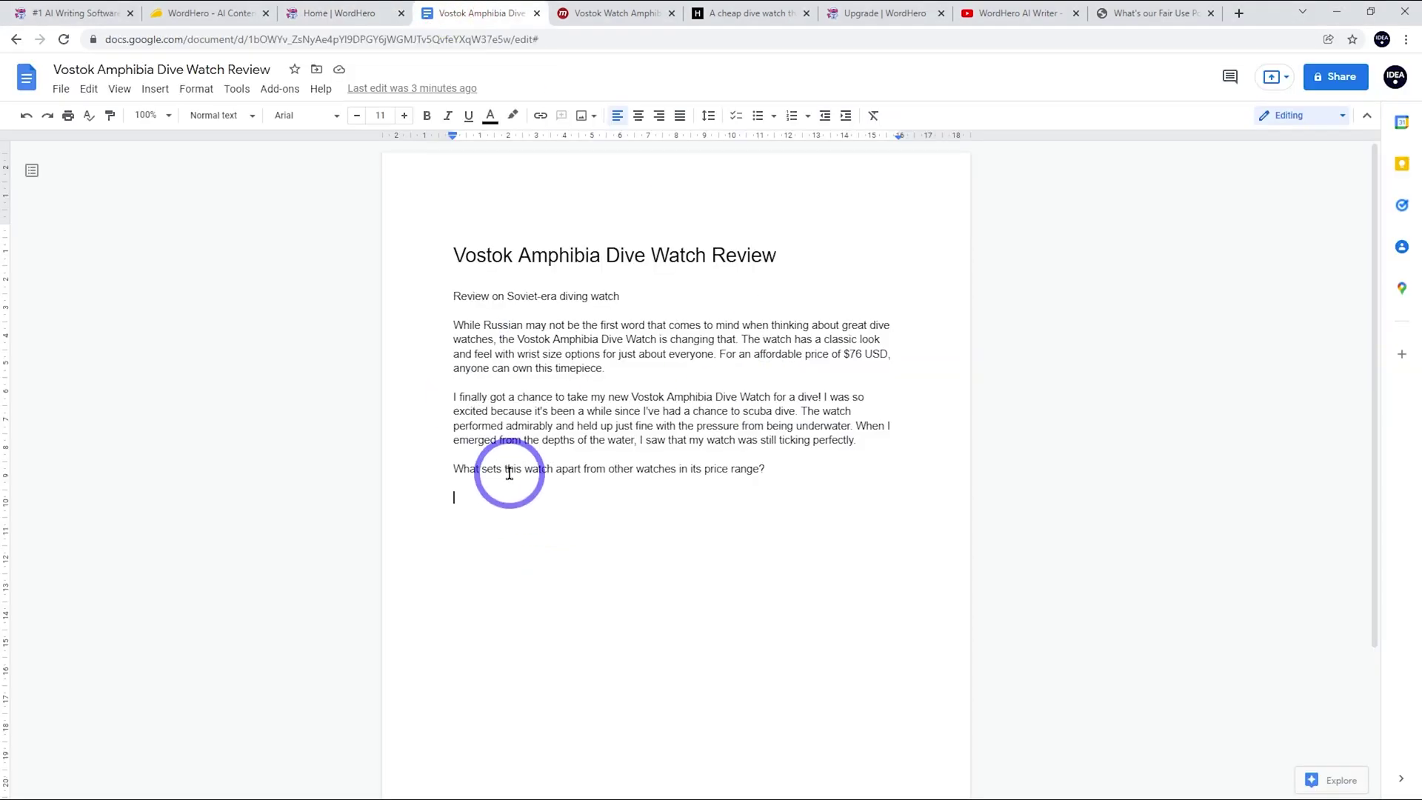
Paste the outline and add a 'History of the Vostok Amphibia Dive Watch' heading above Introduction
text(Introduction: introduction to the watch, who it is for and its features The look: what does the watch look like? Are there other colors/styles to choose from? Watch strap: what is the strap made of? Is there a warranty? The design: how big is it? Is it waterproof? Is it scratch resistant? Conclusion: summarize by saying whether or not you would recommend this watch)
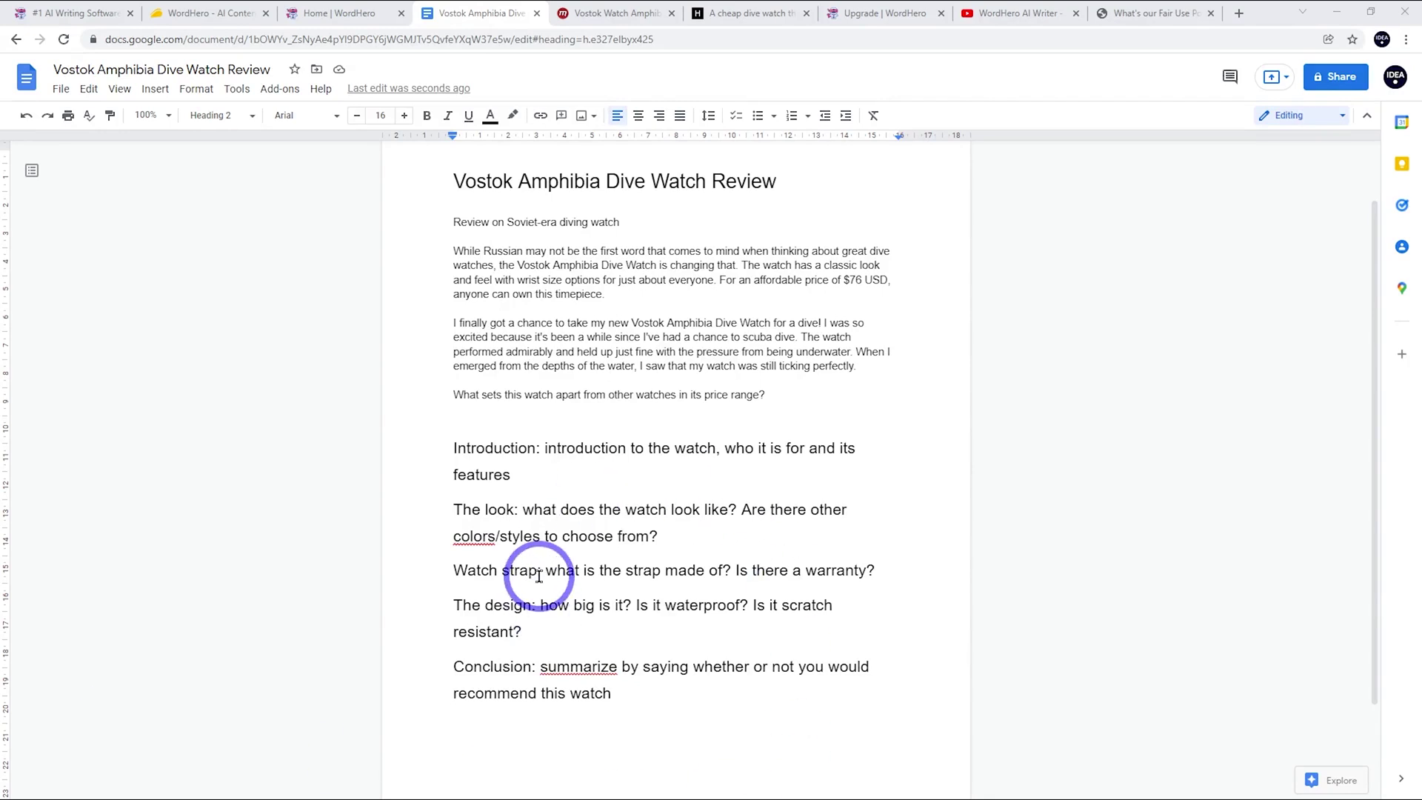
click(526, 419)
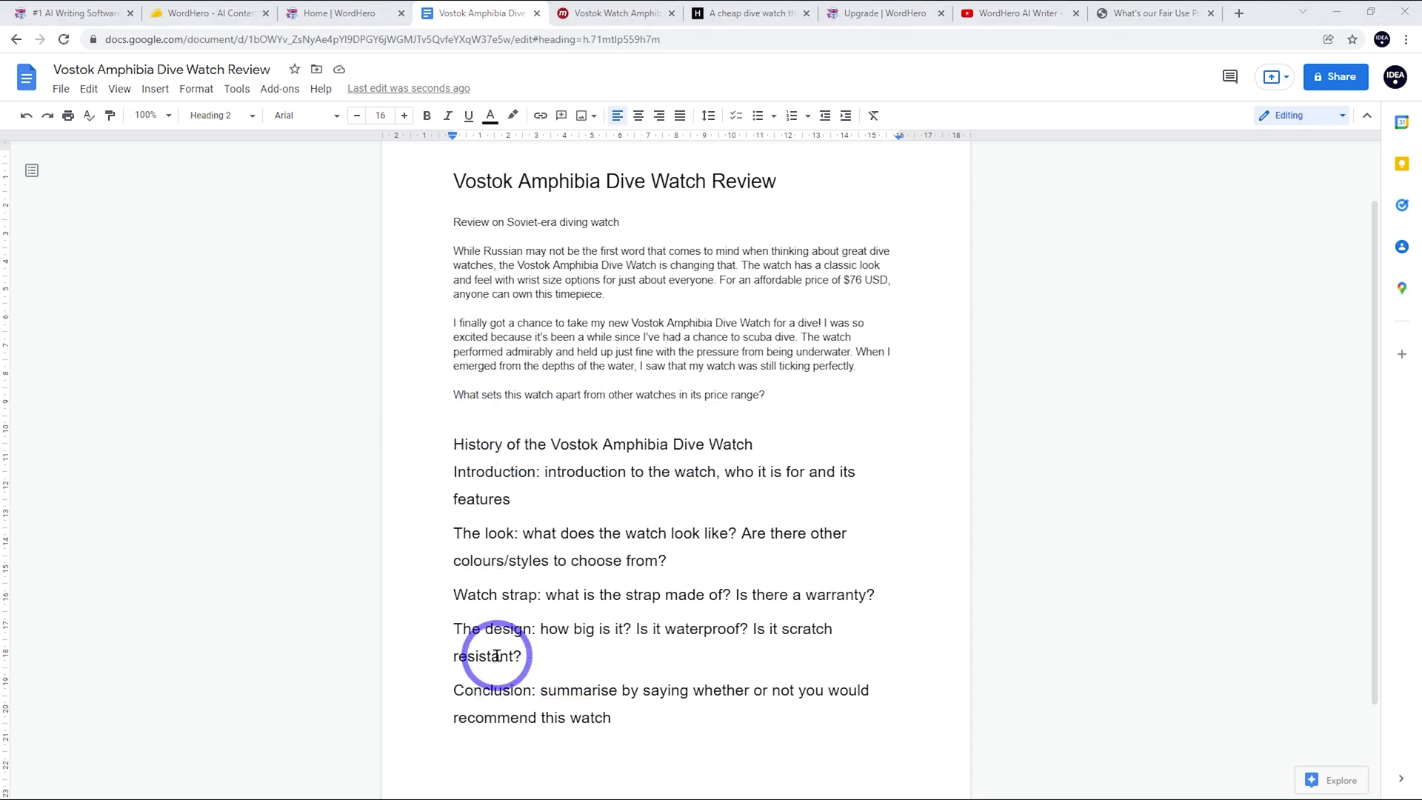
drag(803, 445, 441, 440)
key(ctrl+c)
Switch to Blog Intros and generate paragraphs for 'History of the Vostok Amphibia Dive Watch'
click(344, 14)
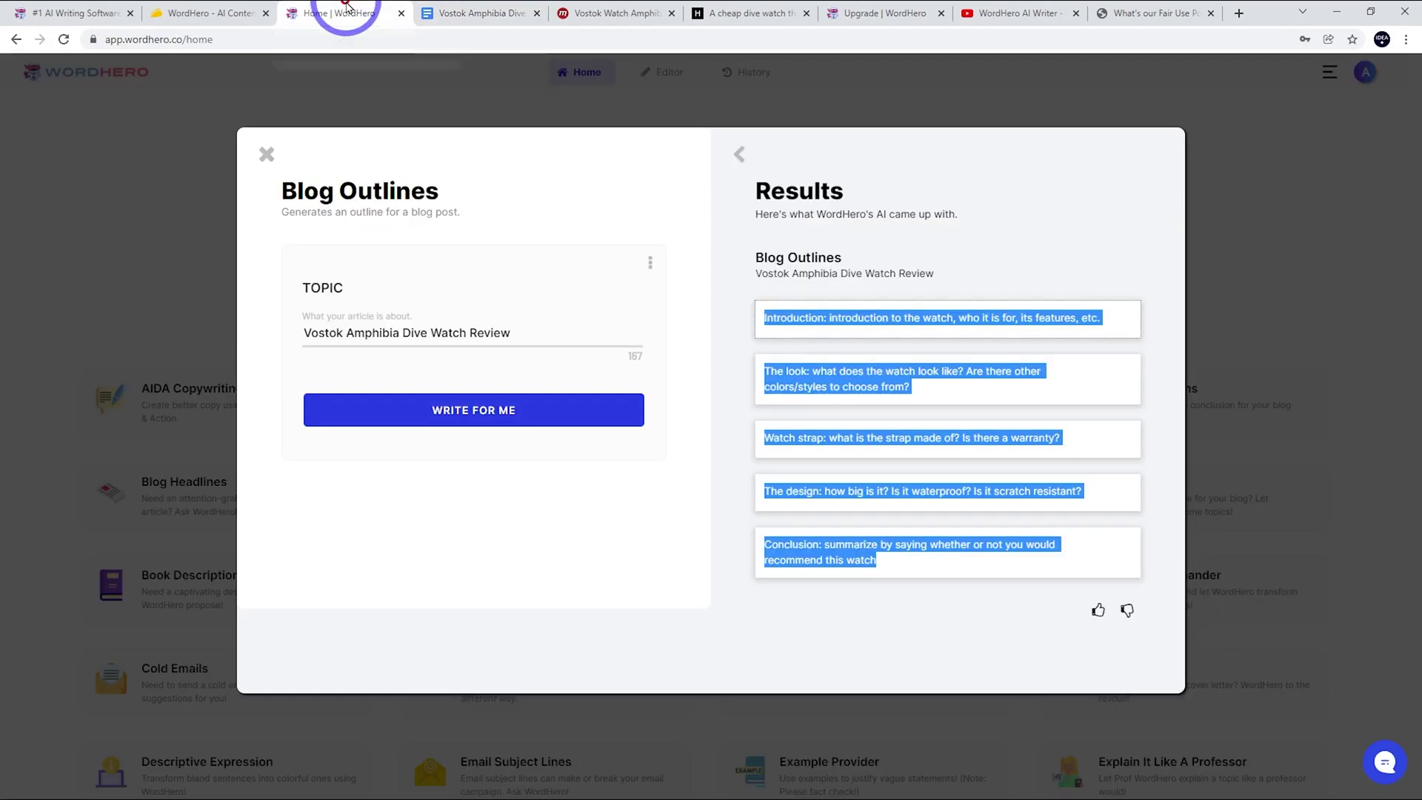
drag(580, 333, 168, 318)
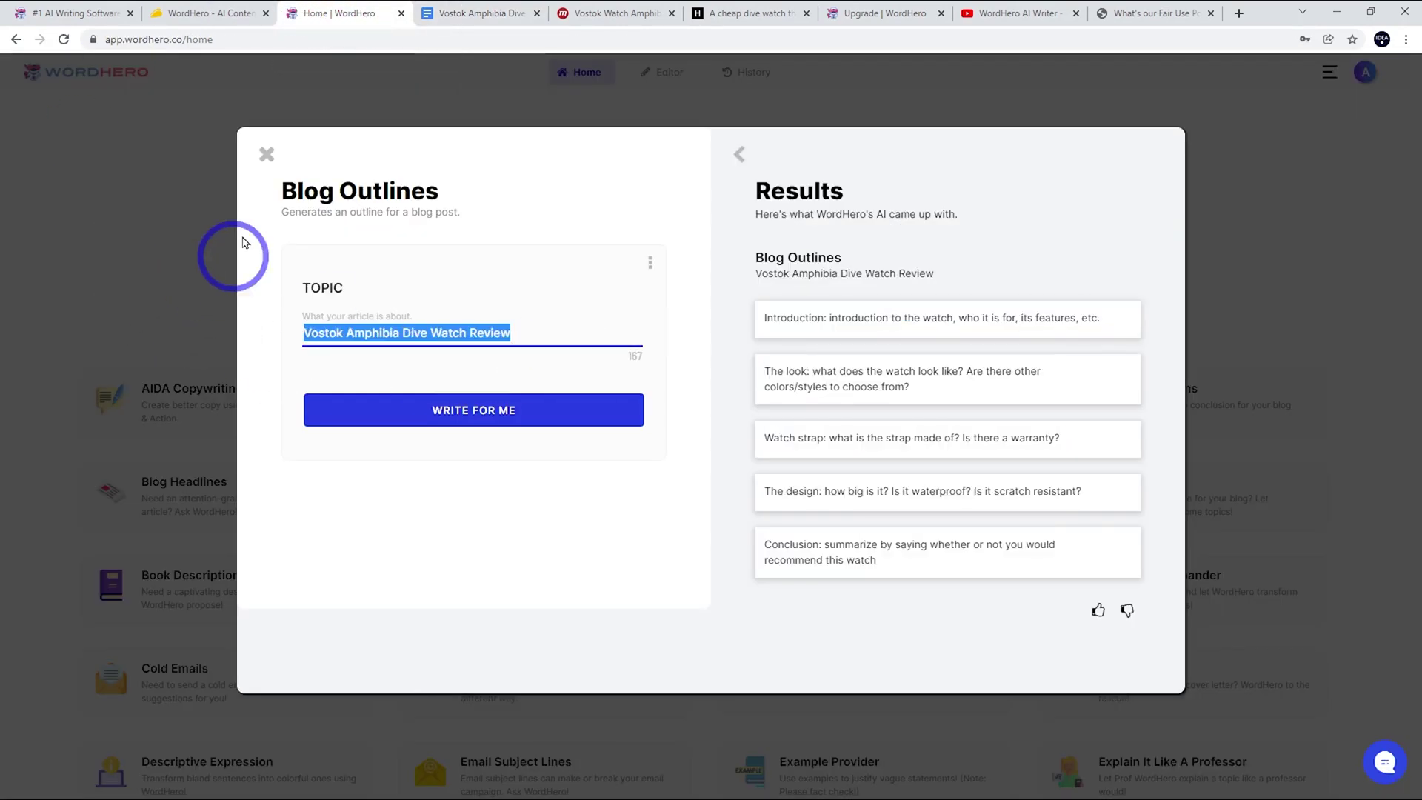
click(266, 154)
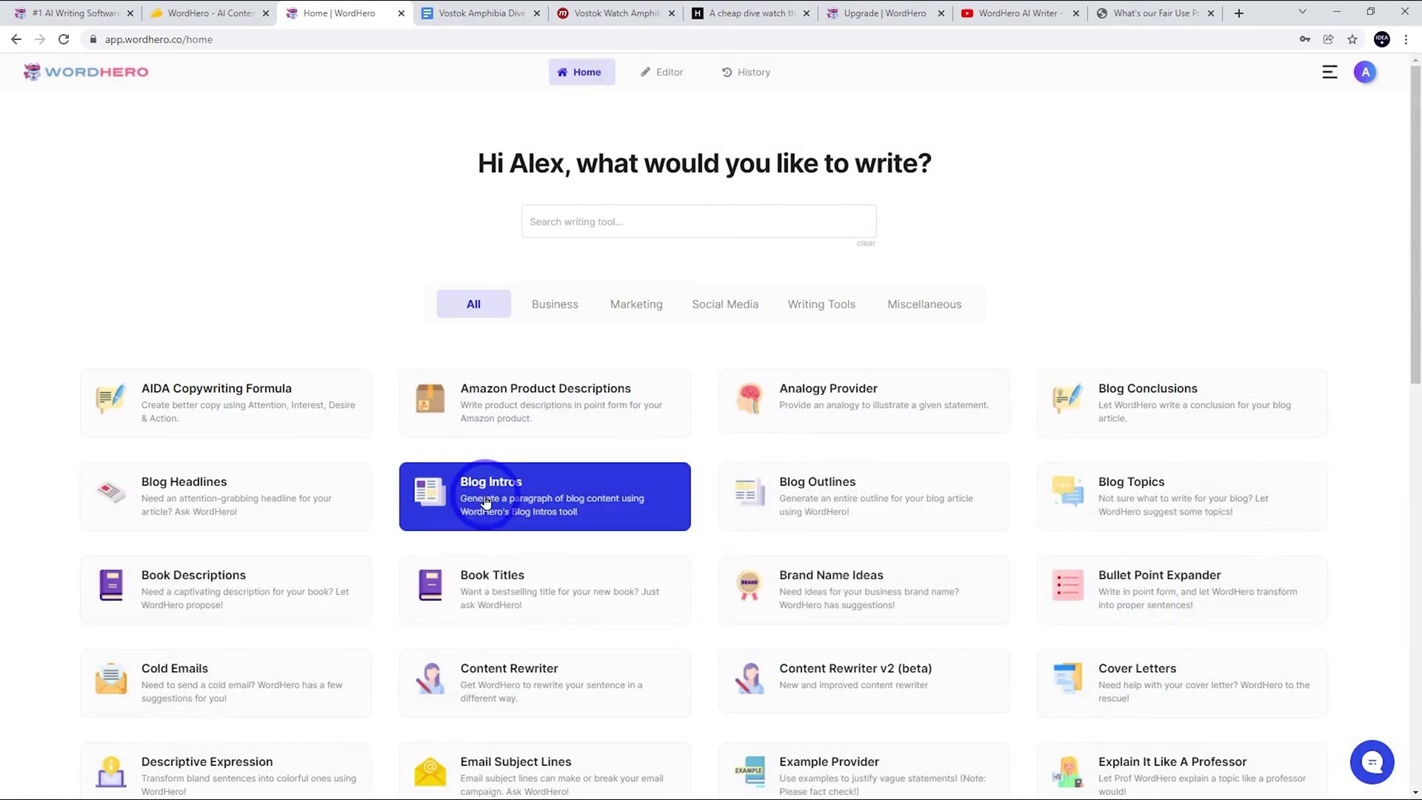
click(533, 486)
key(ctrl+v)
click(472, 417)
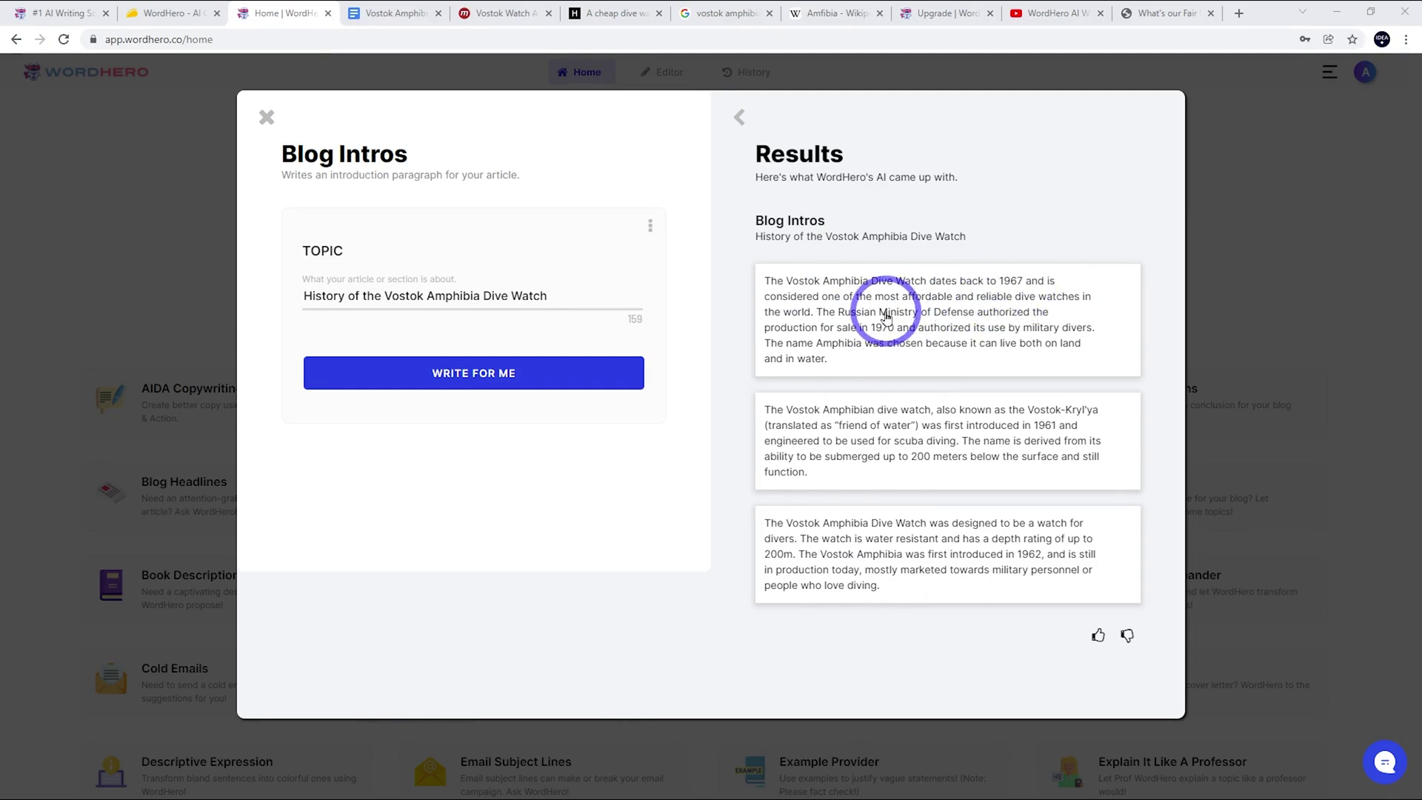
Paste the first WordHero History intro under the review's History heading
click(887, 312)
click(379, 13)
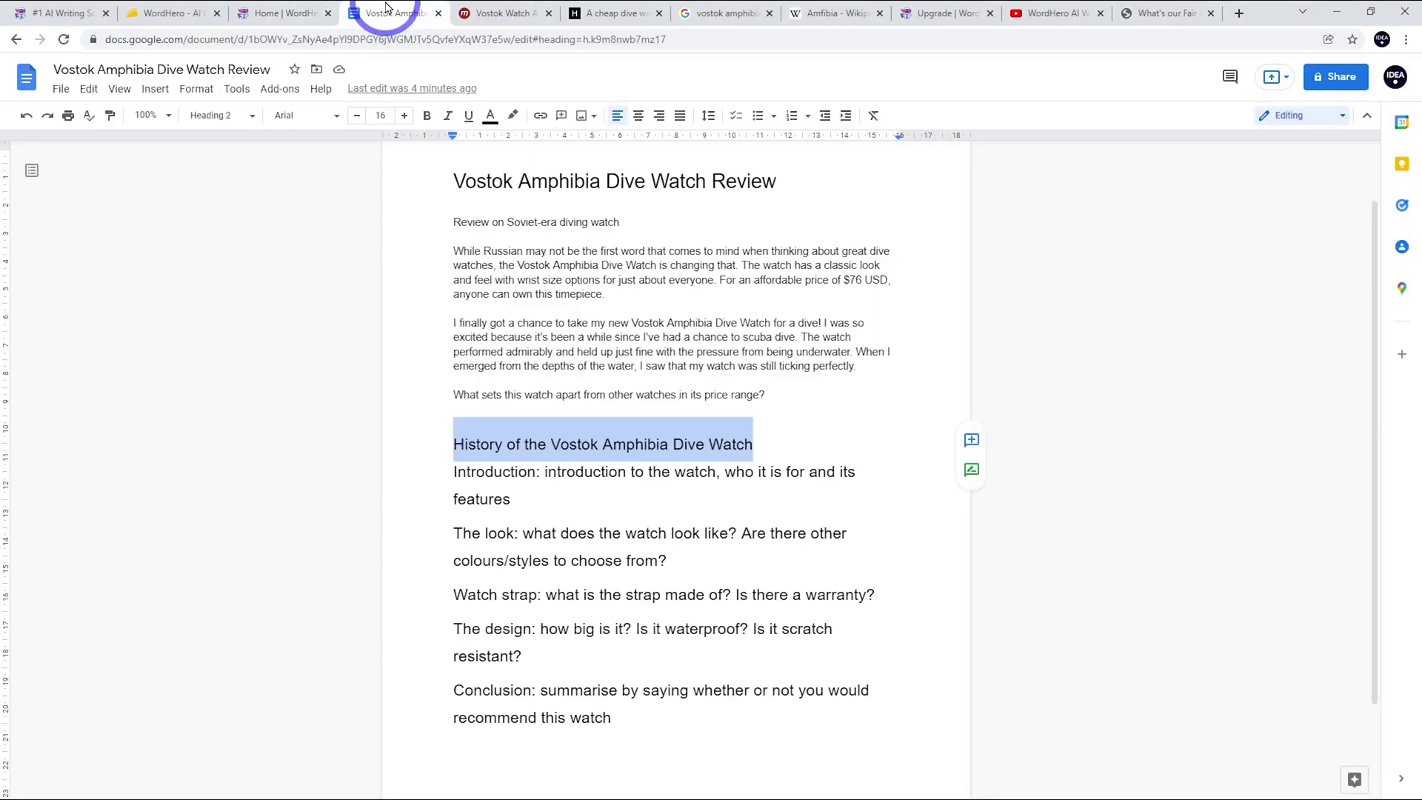
click(797, 433)
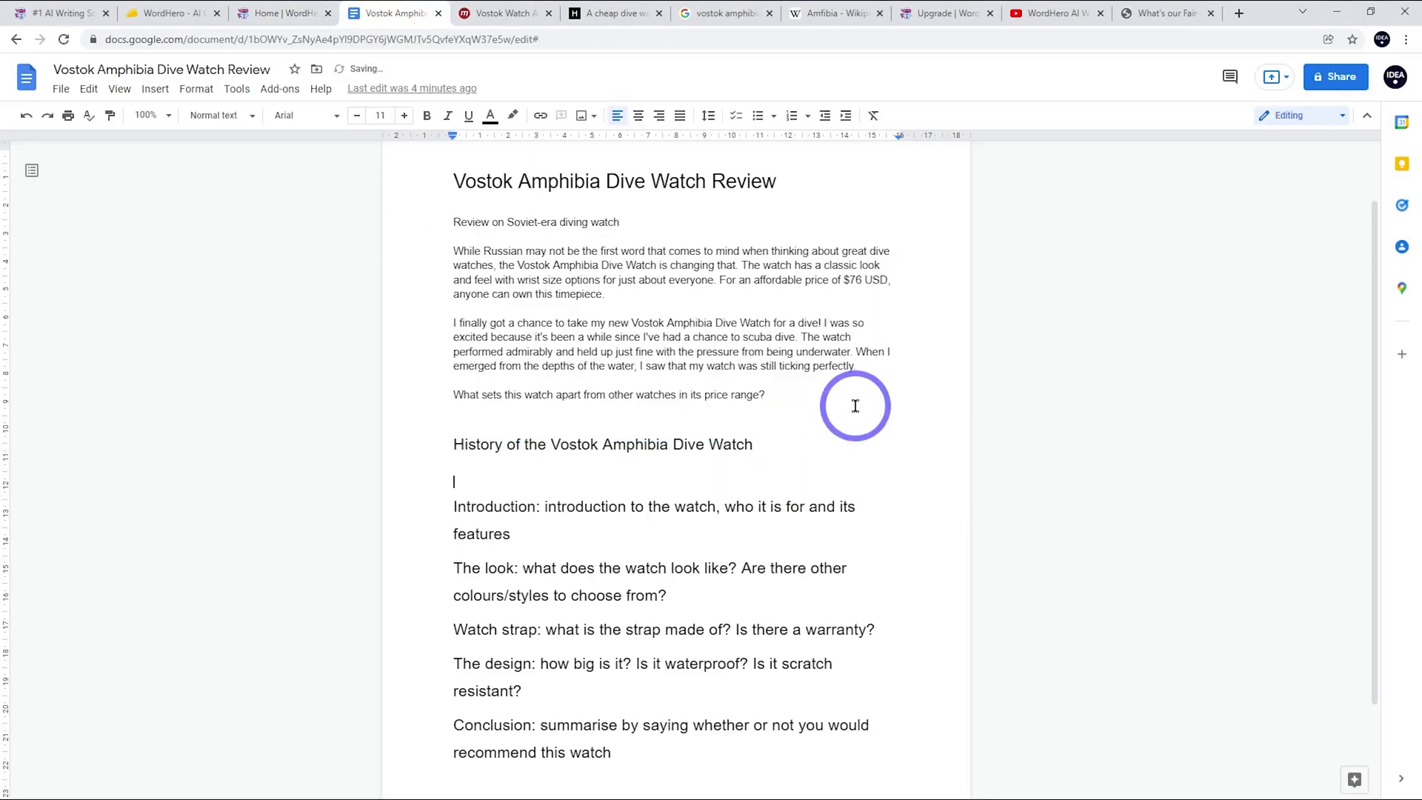
key(ctrl+v)
key(ctrl+shift+End)
key(Delete)
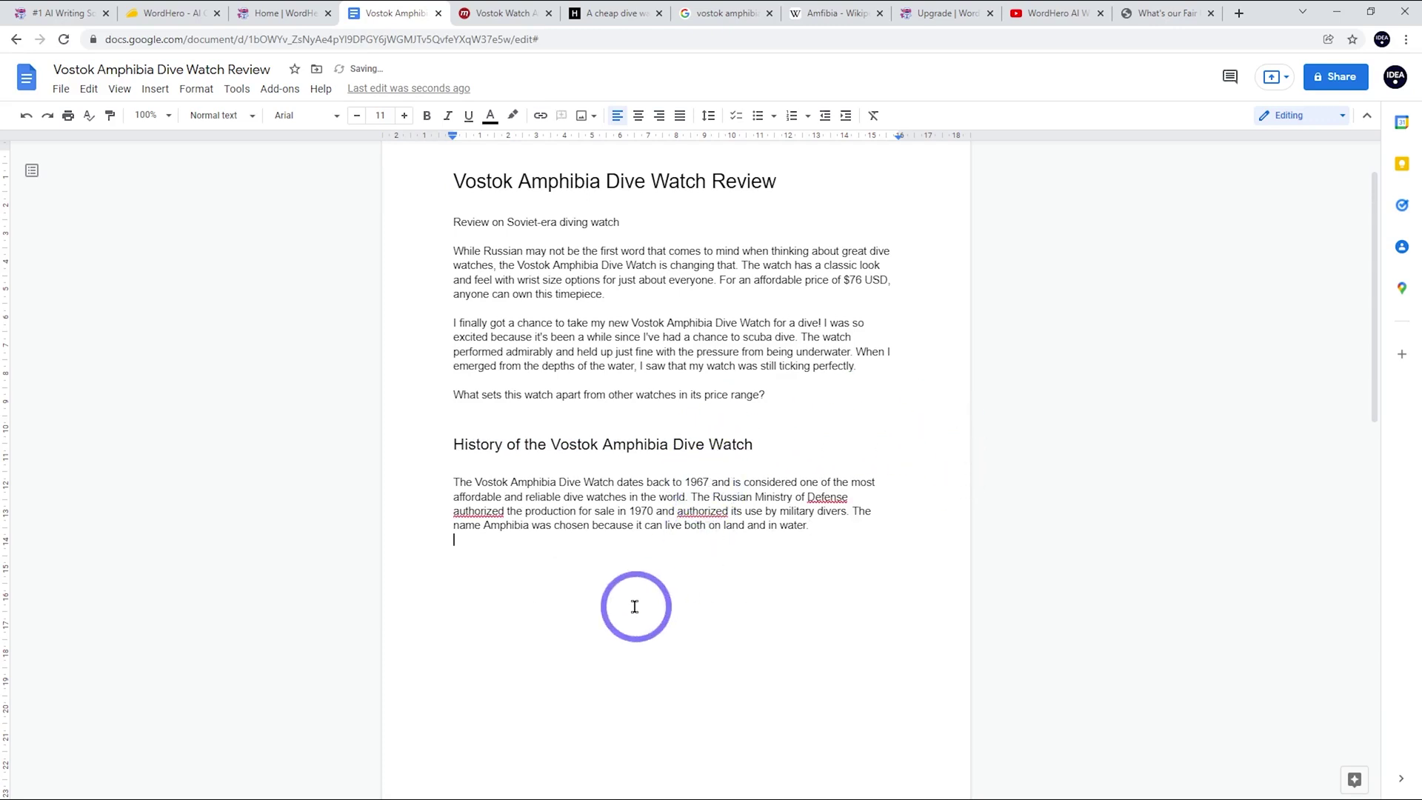
key(ctrl+z)
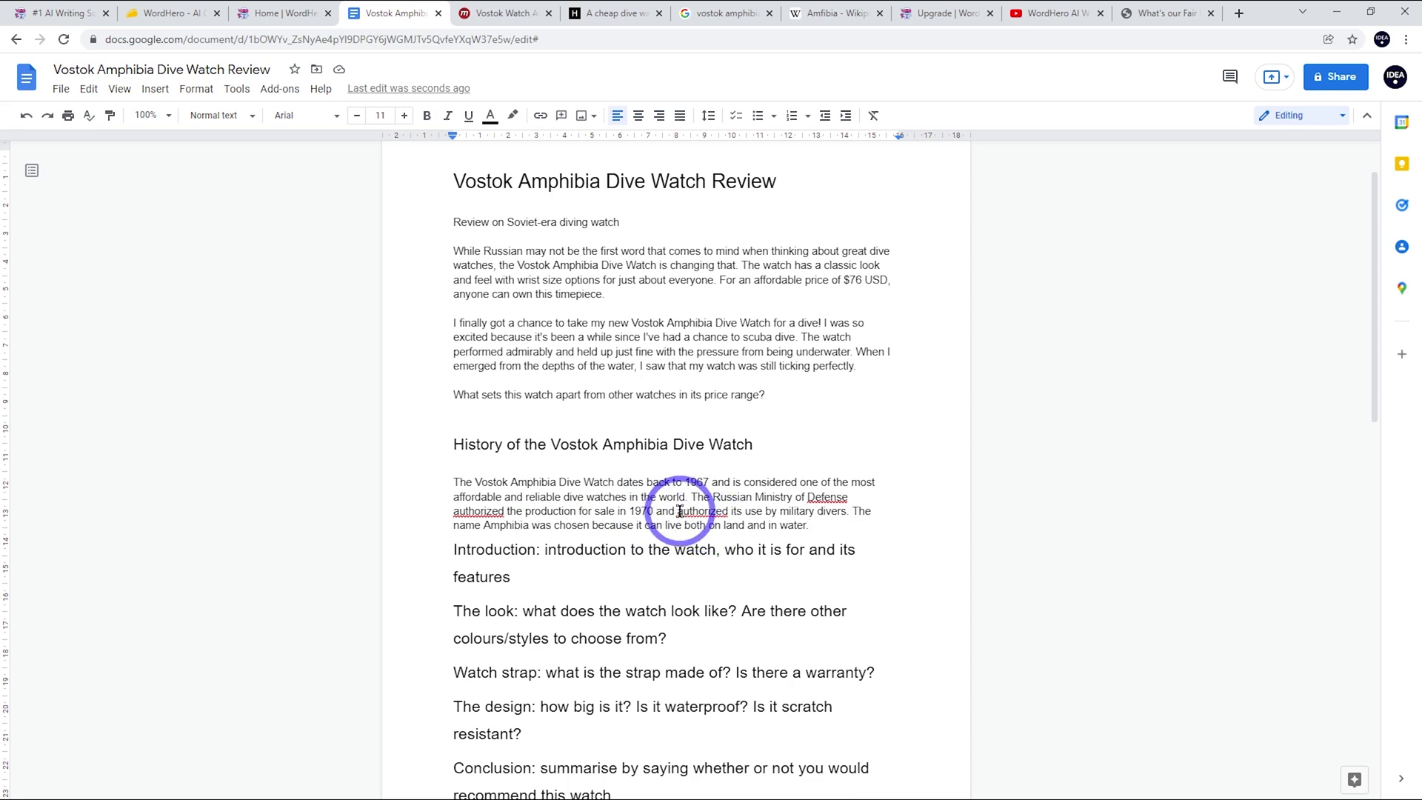
Delete 'the production for sale in 1970 and' and the duplicated 'authorized' from the paragraph
drag(679, 511, 538, 511)
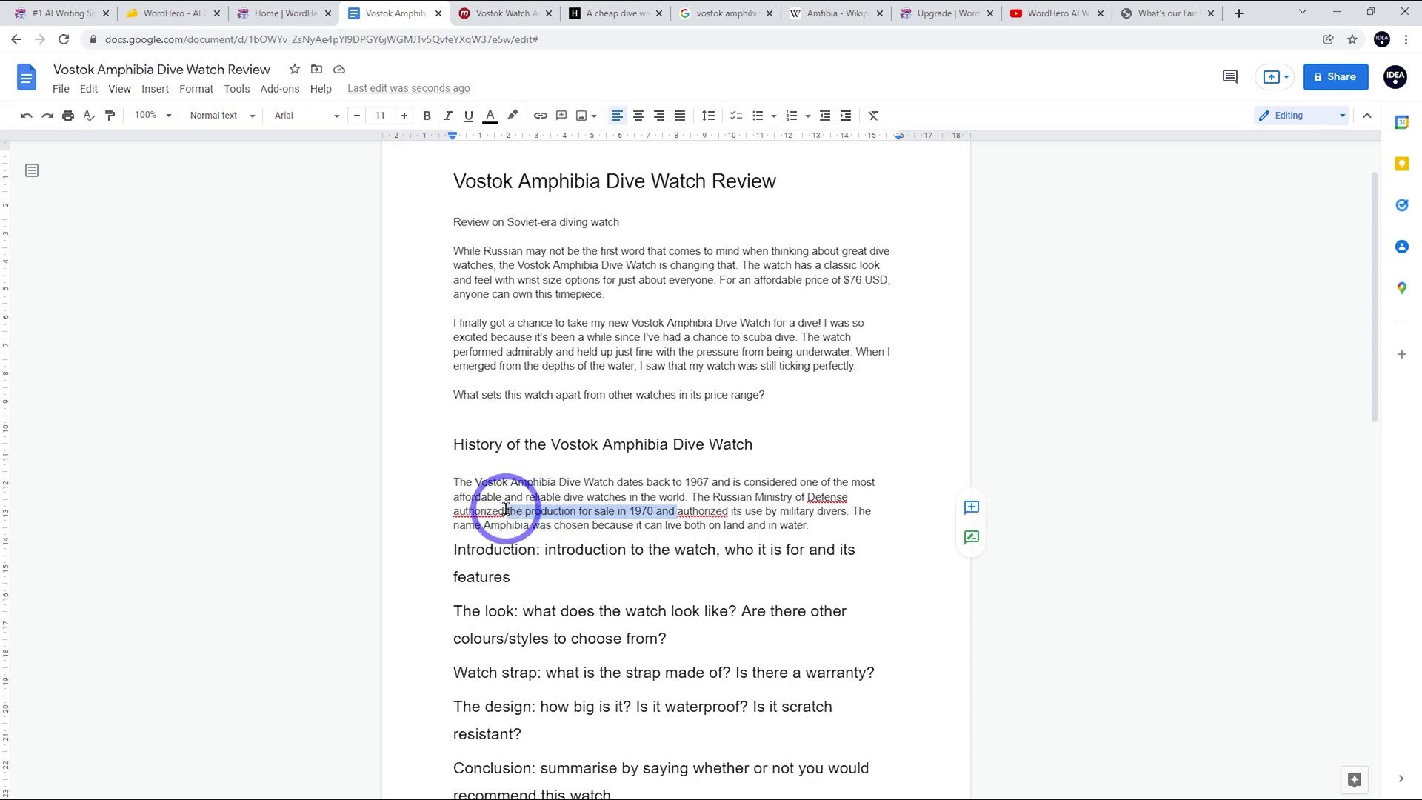
key(BackSpace)
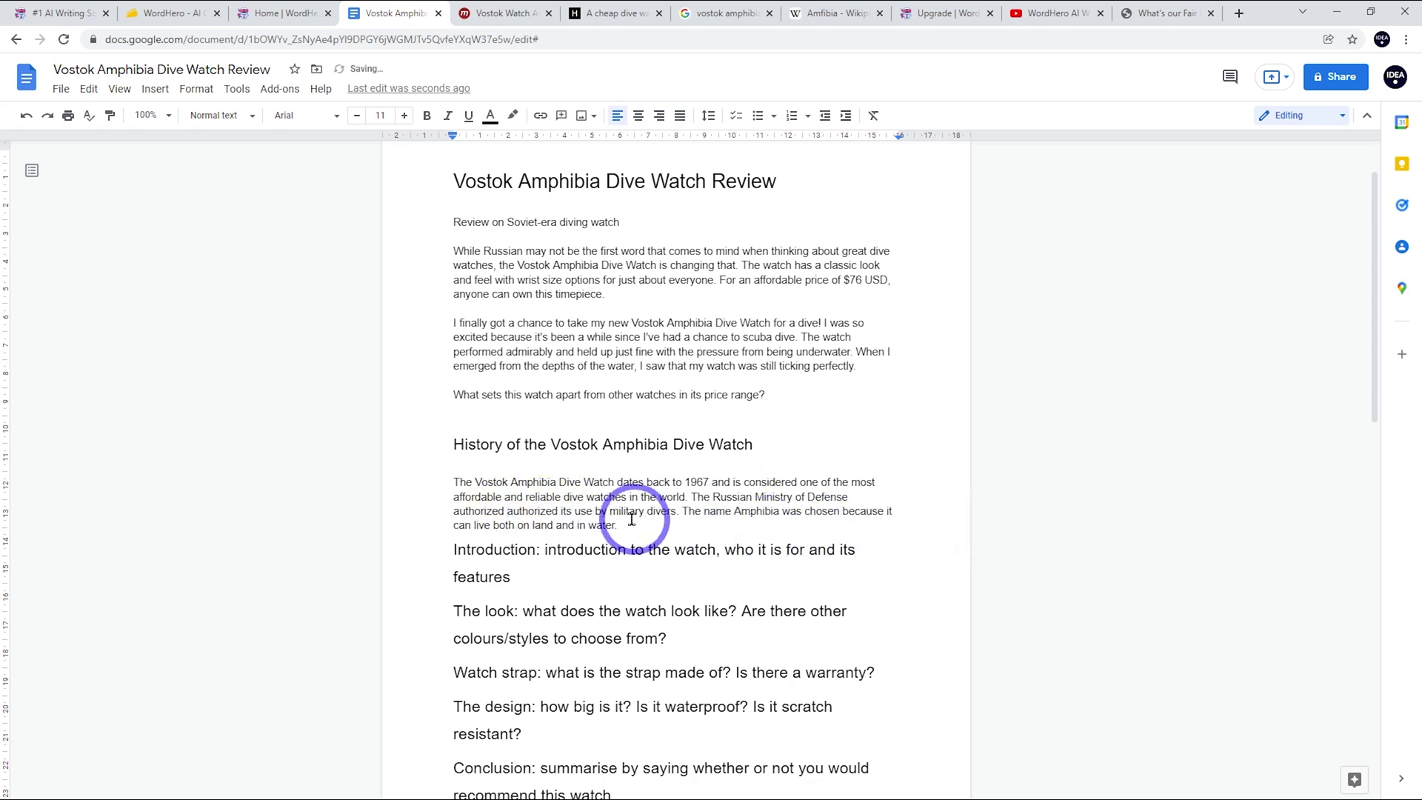
drag(829, 524, 733, 540)
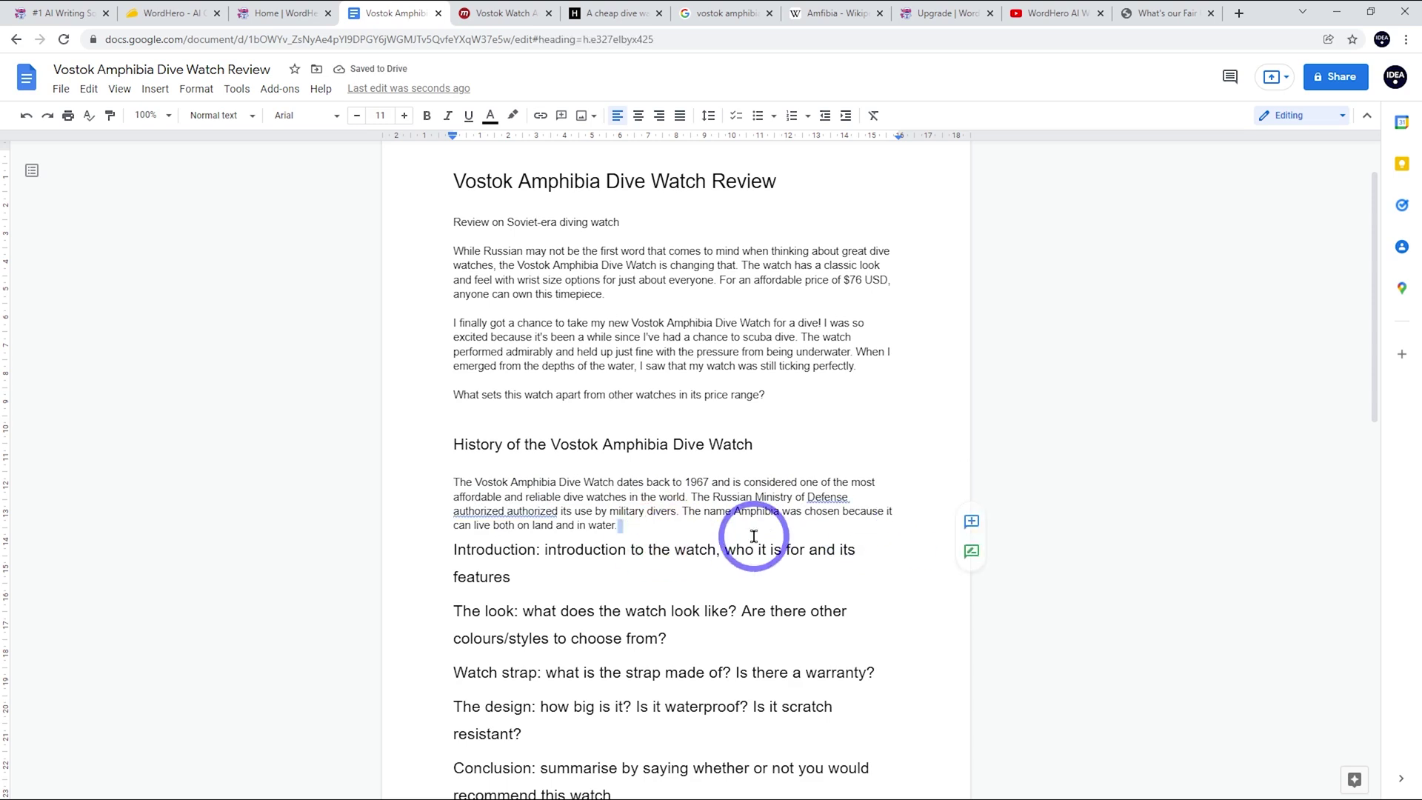
click(631, 529)
key(ctrl+BackSpace)
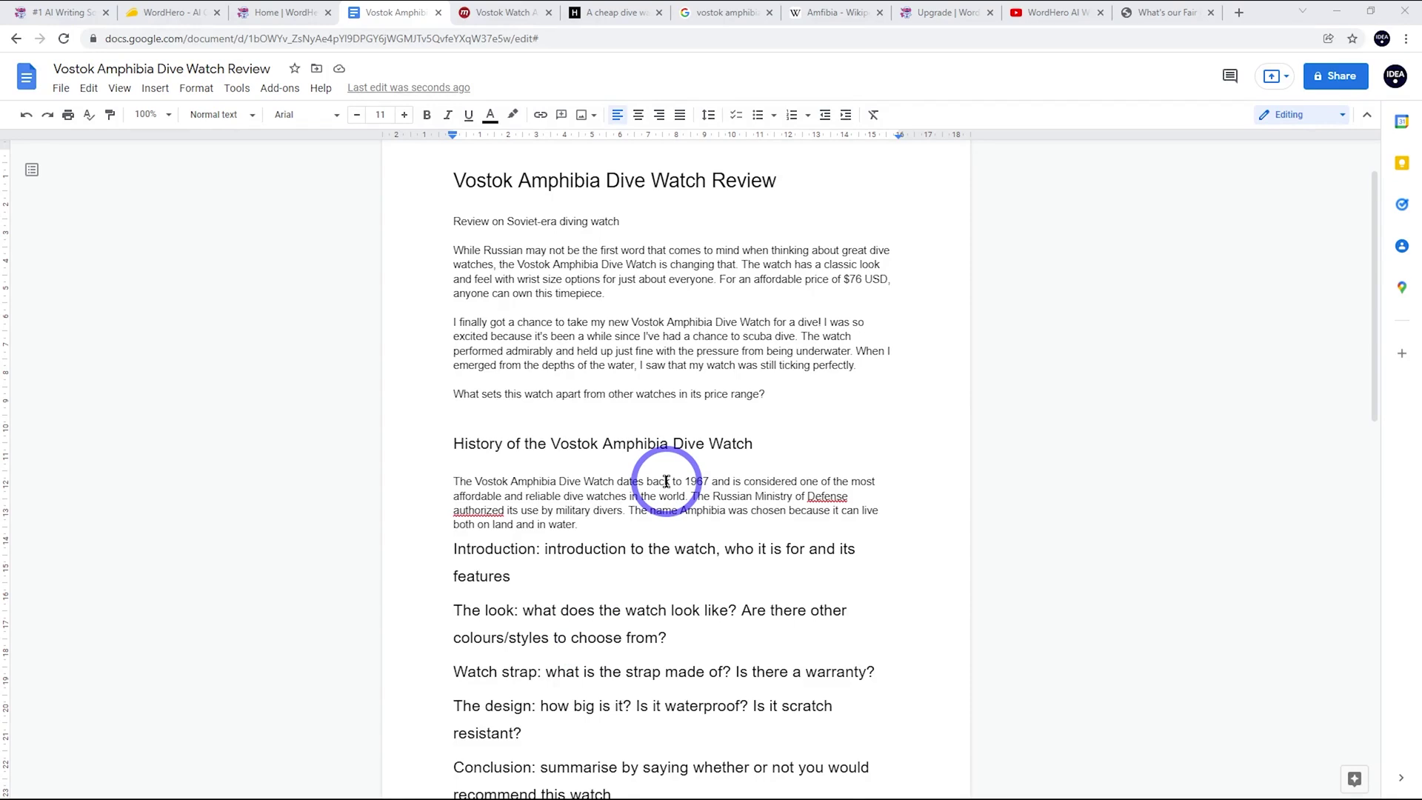
Copy the Introduction heading and set the topic to 'Vostok Amphibia Dive Watch' plus that heading
triple_click(442, 554)
key(ctrl+c)
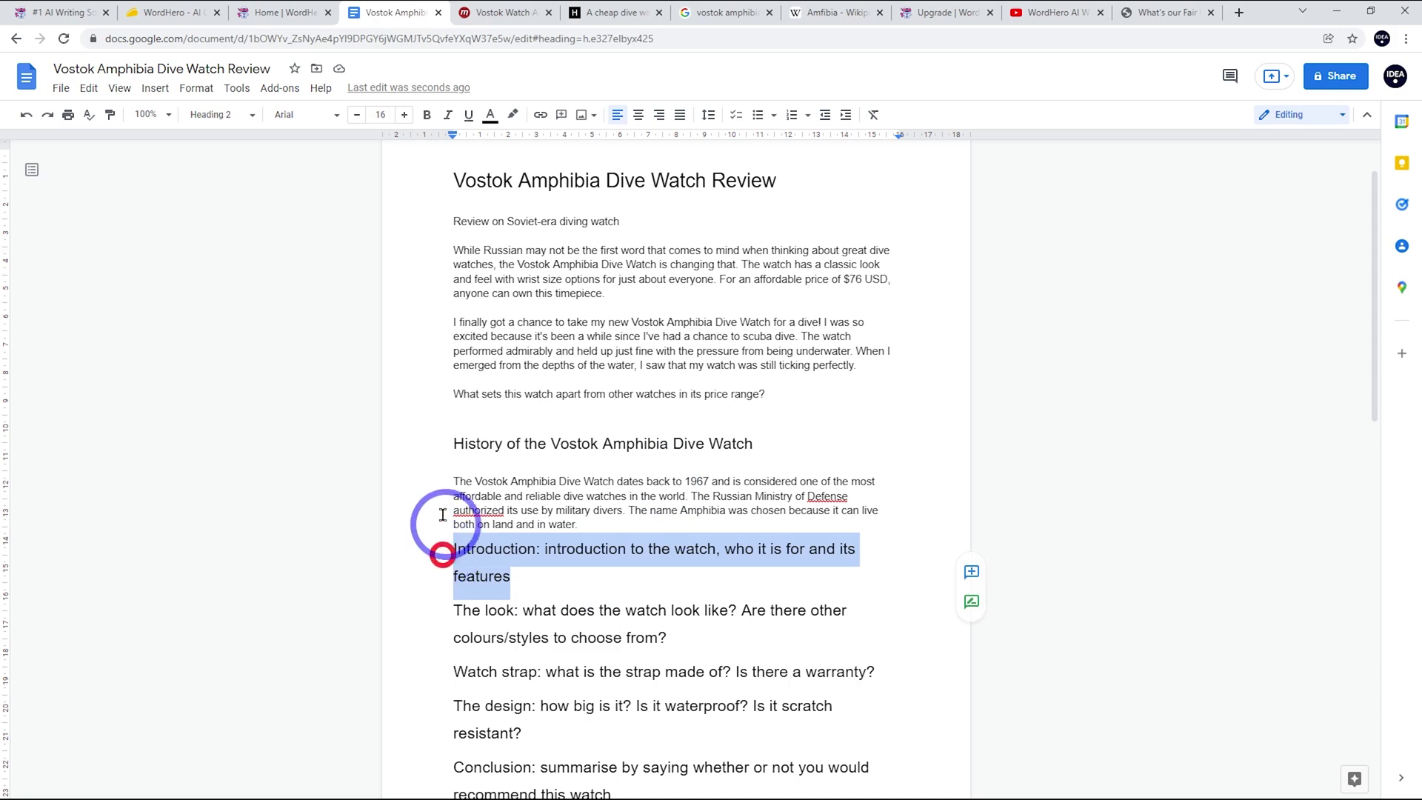
click(276, 13)
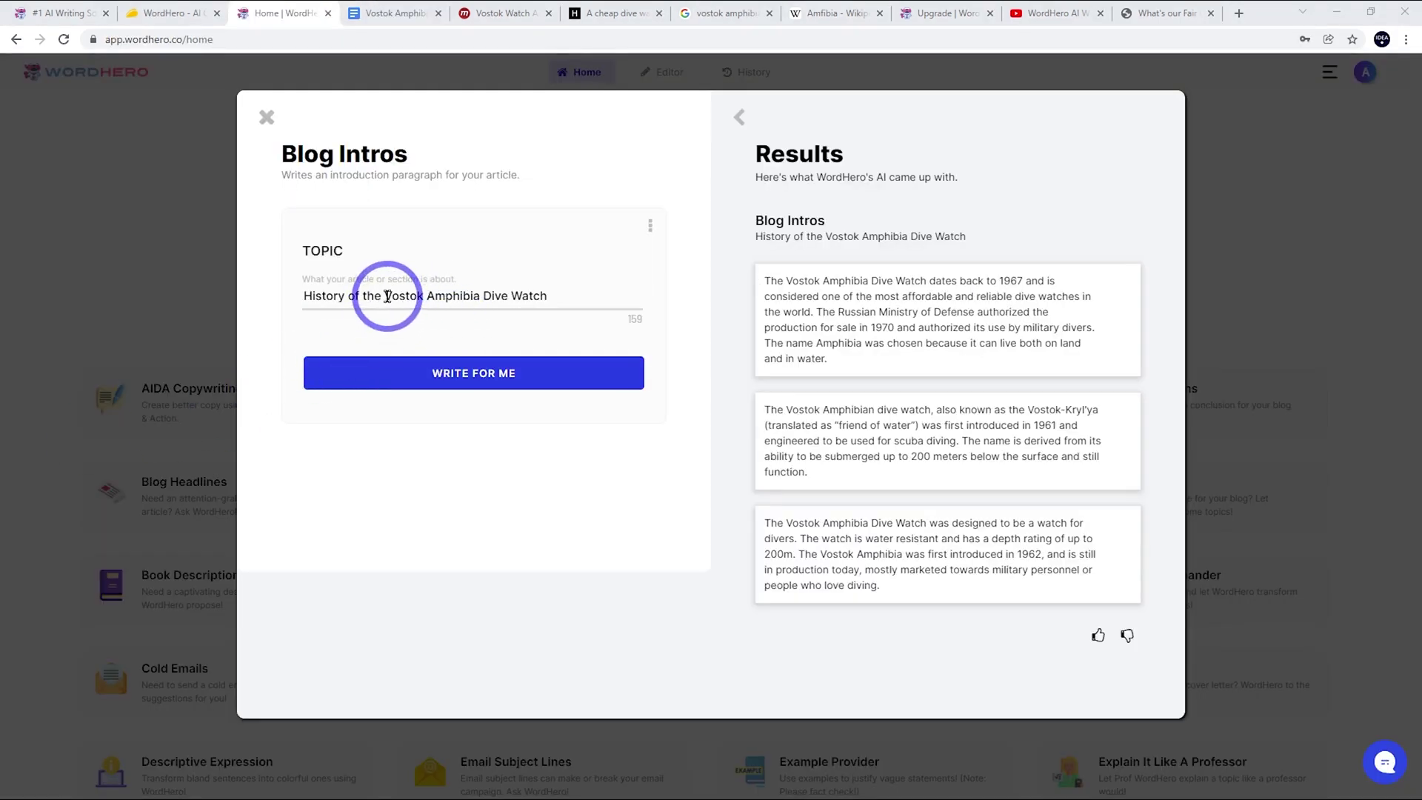
drag(388, 296, 222, 280)
key(BackSpace)
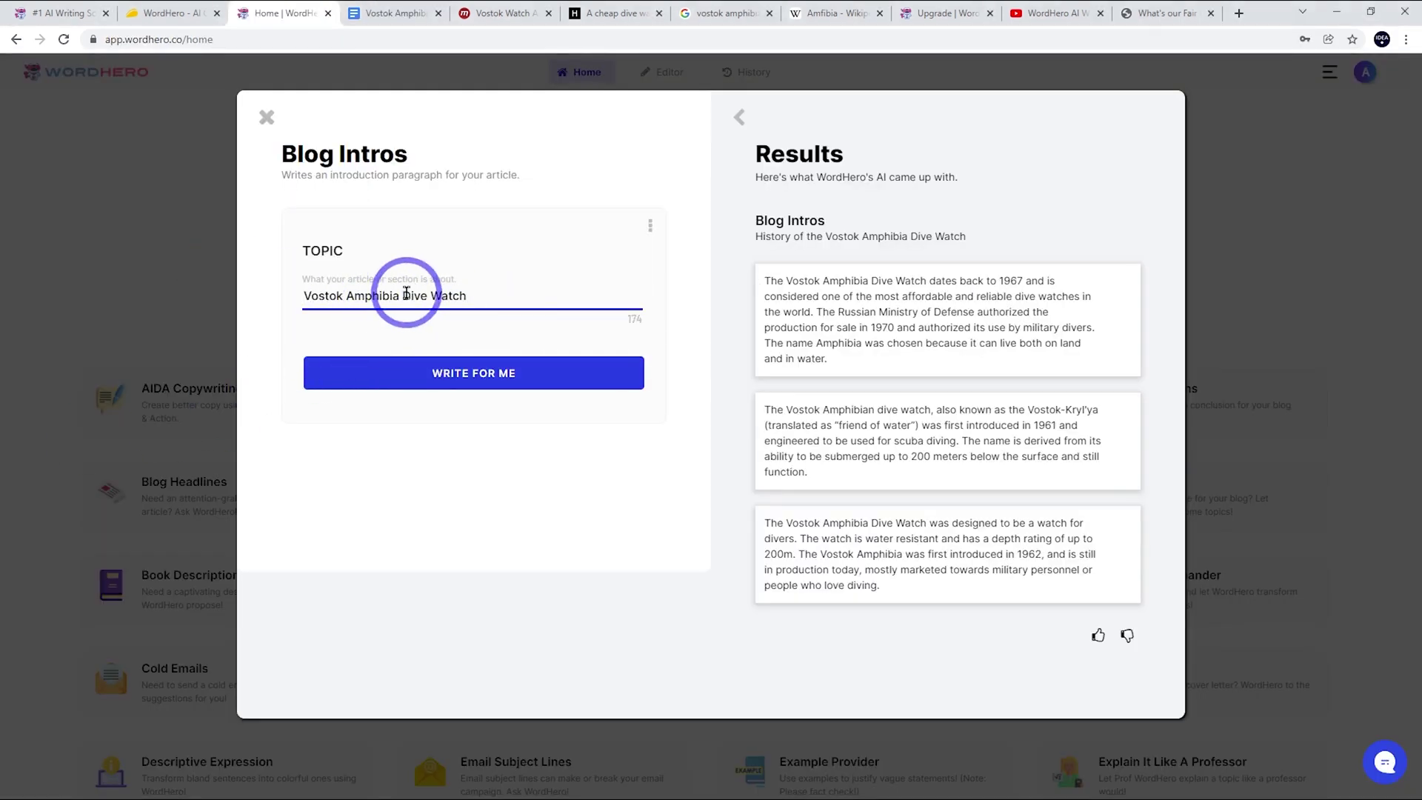
drag(429, 295, 549, 289)
key(BackSpace)
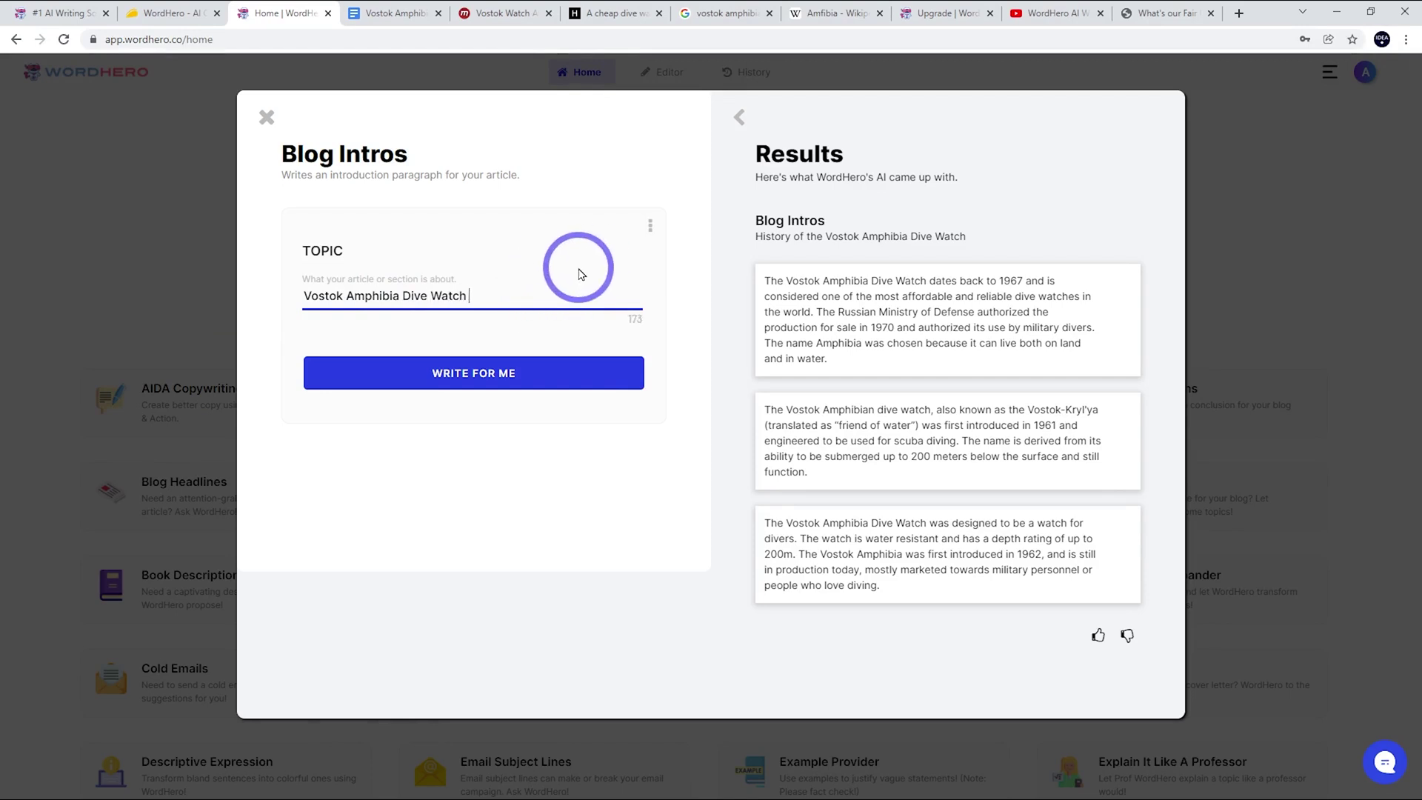
text(Watch)
key(ctrl+v)
Tidy the topic text and copy the first generated intro paragraph
drag(560, 314, 501, 296)
click(546, 308)
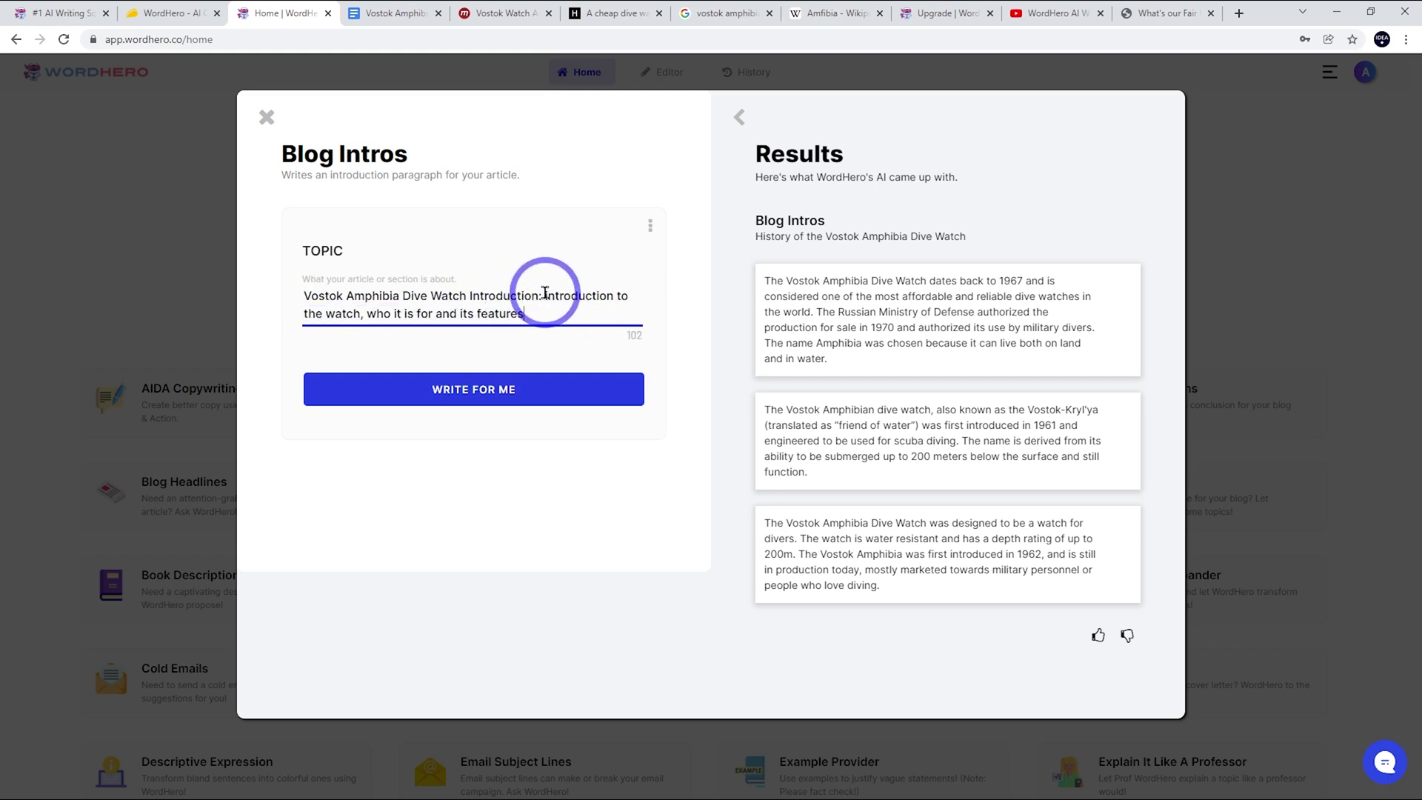
drag(545, 294, 475, 292)
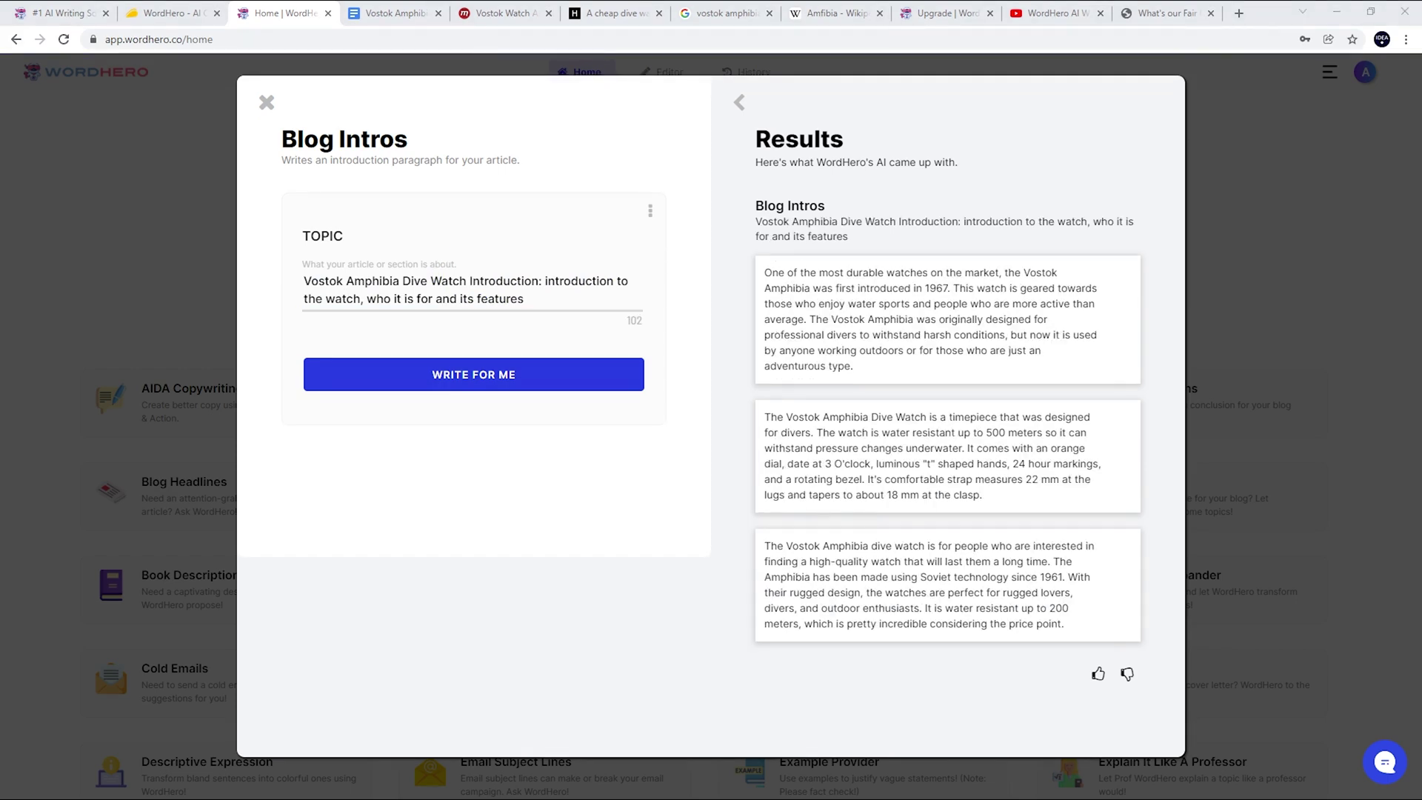
click(866, 318)
click(395, 13)
Paste the intro under the Introduction heading and delete its 1967 introduction sentence
key(ctrl+v)
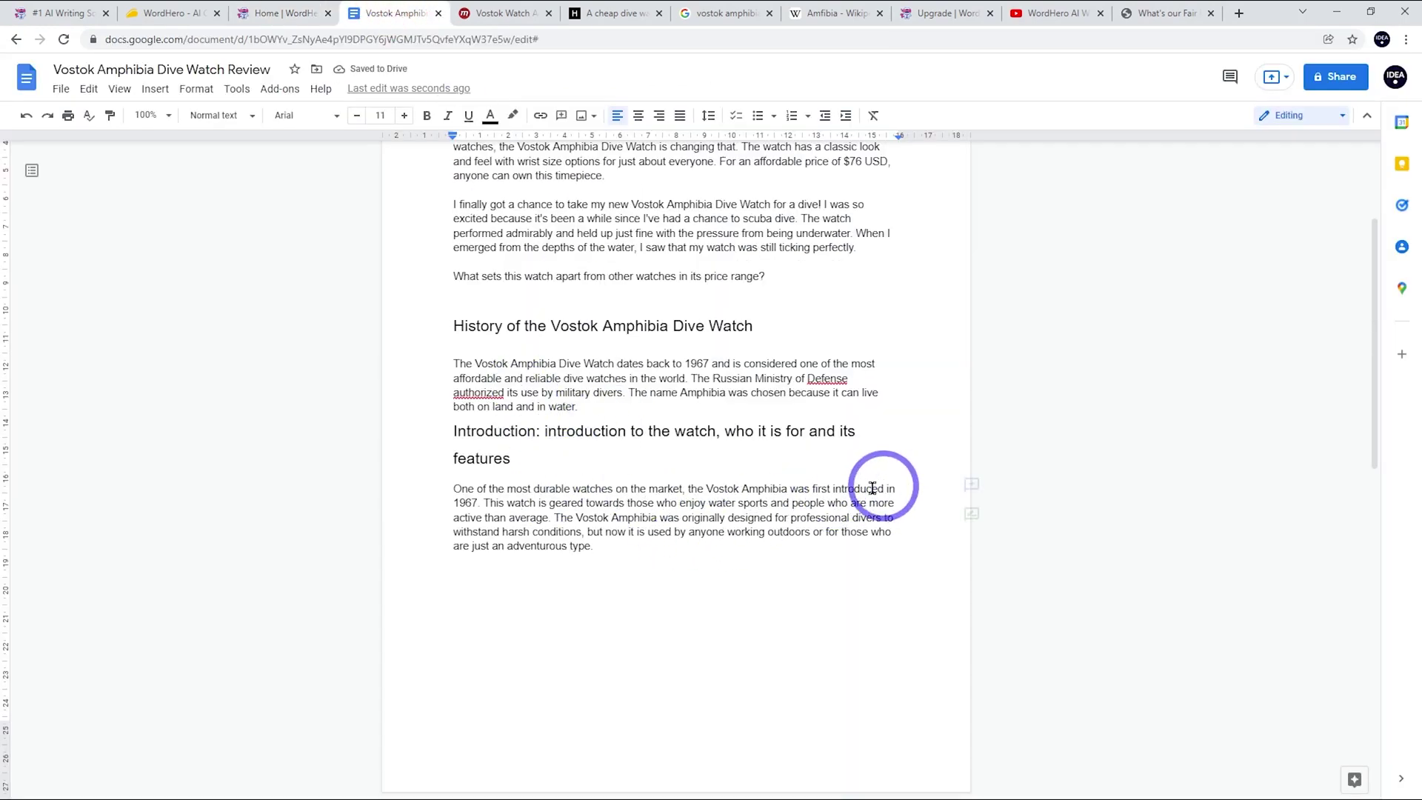
drag(475, 503, 685, 482)
key(BackSpace)
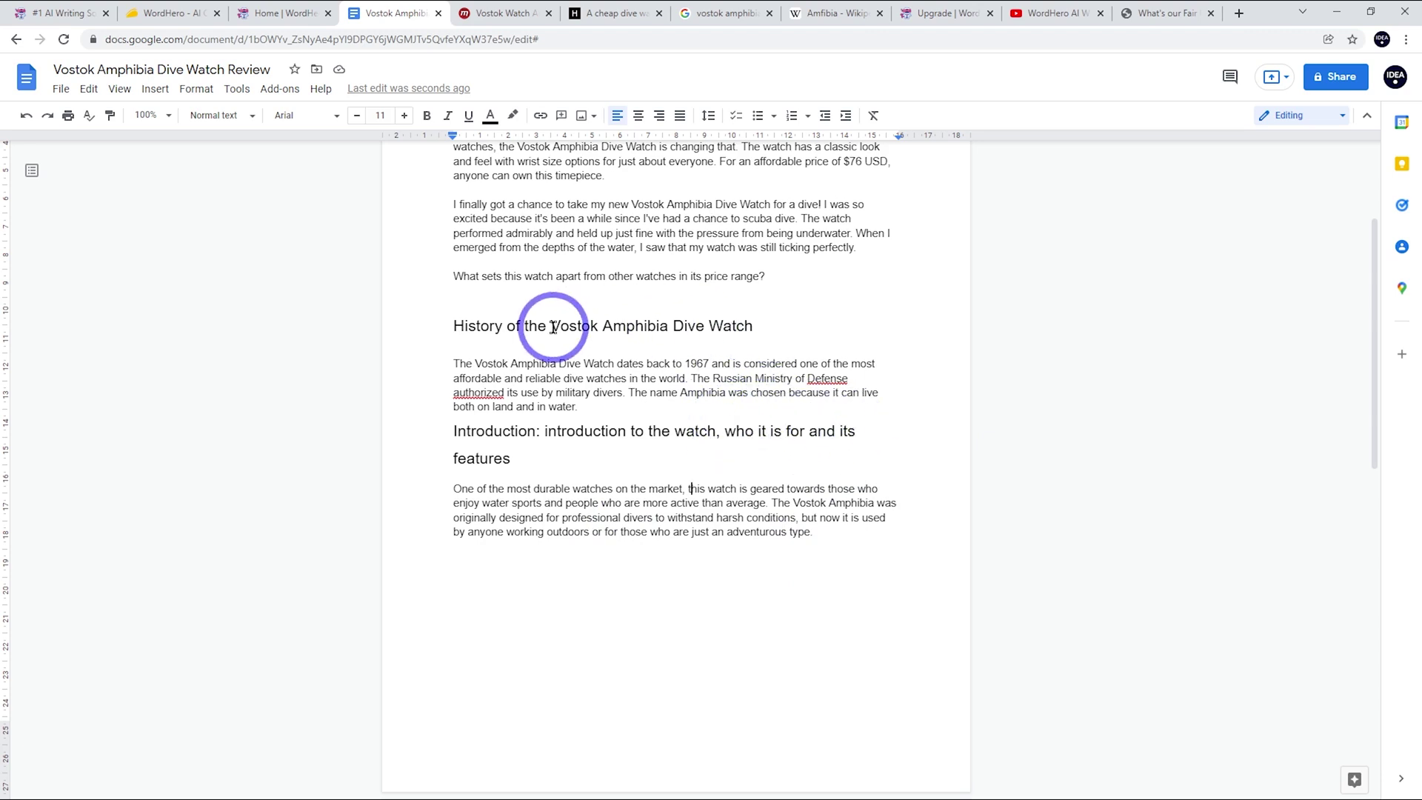
Reword the heading to 'Vostok Amphibia - Who is it for?' on its own line
drag(550, 326, 666, 324)
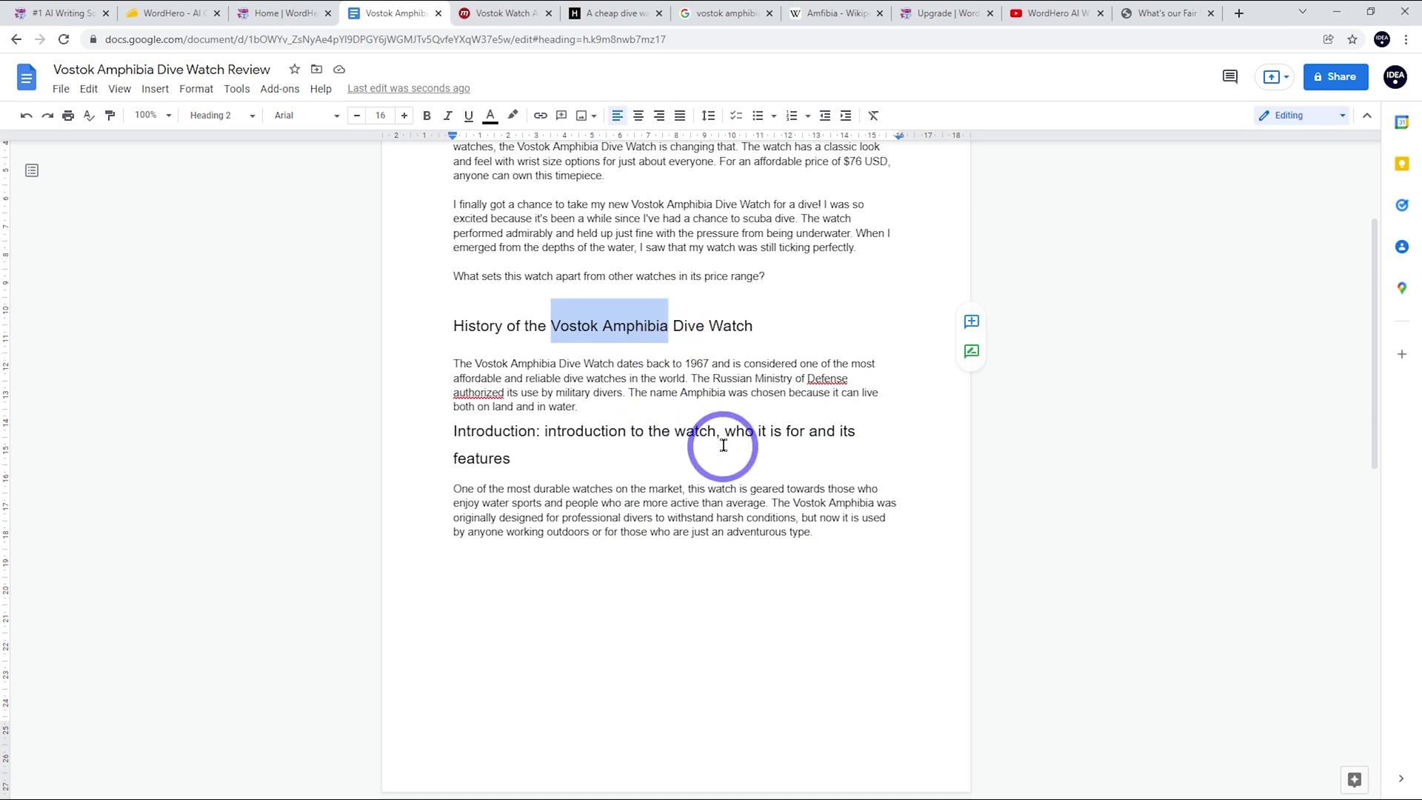
drag(722, 431, 452, 431)
key(ctrl+v)
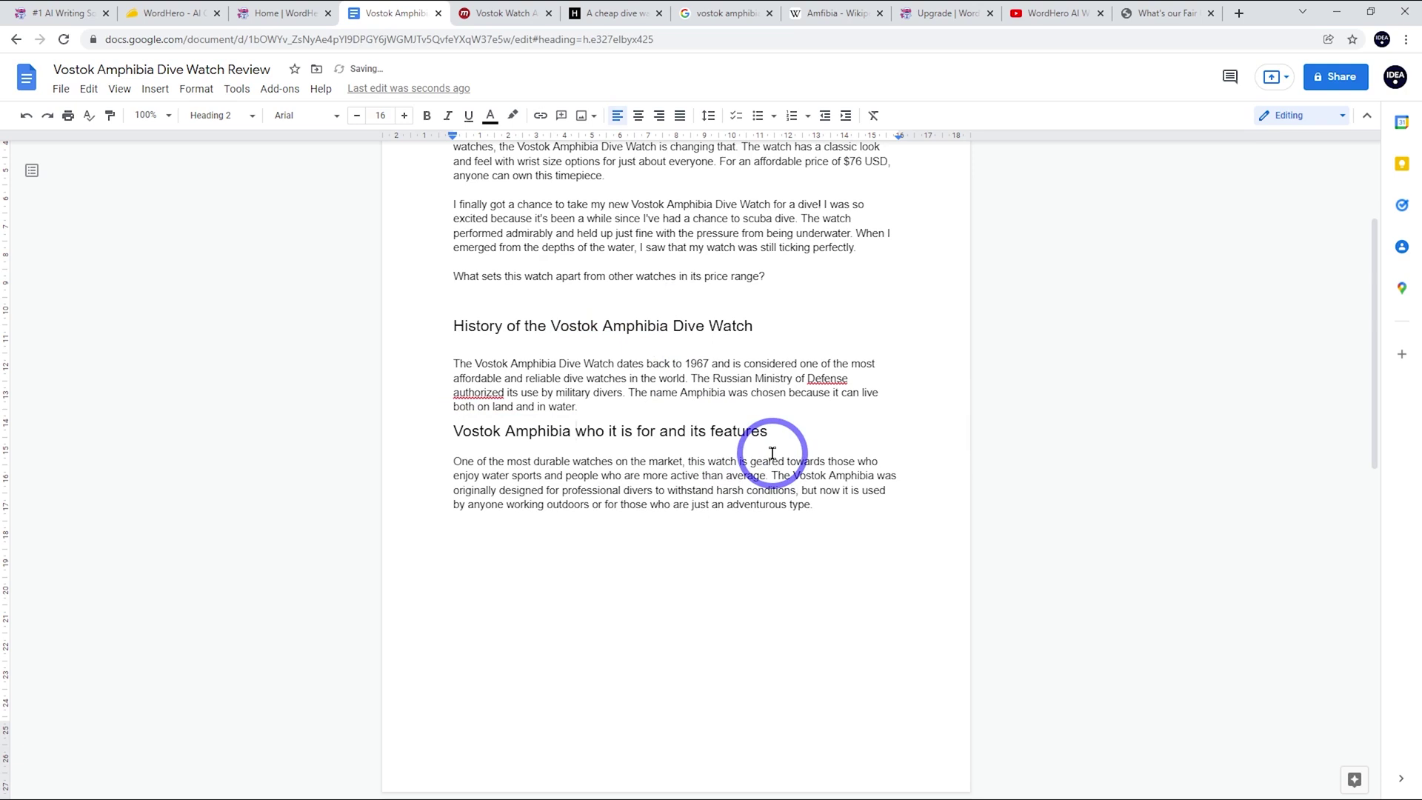
click(780, 431)
key(Delete)
key(BackSpace)
key(BackSpace)
key(BackSpace)
key(BackSpace)
key(BackSpace)
key(BackSpace)
key(BackSpace)
key(BackSpace)
key(BackSpace)
key(BackSpace)
key(BackSpace)
key(BackSpace)
key(BackSpace)
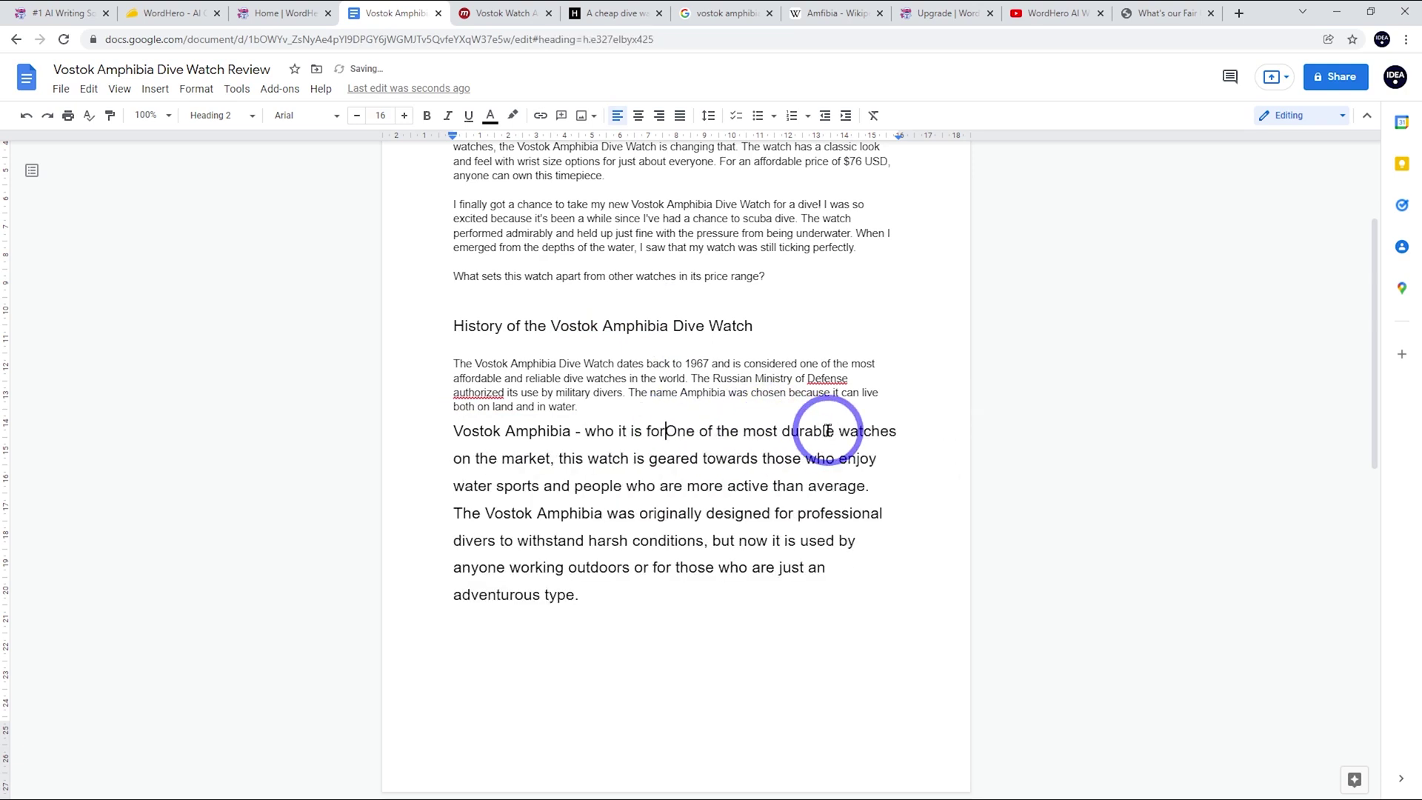
text(?)
key(Return)
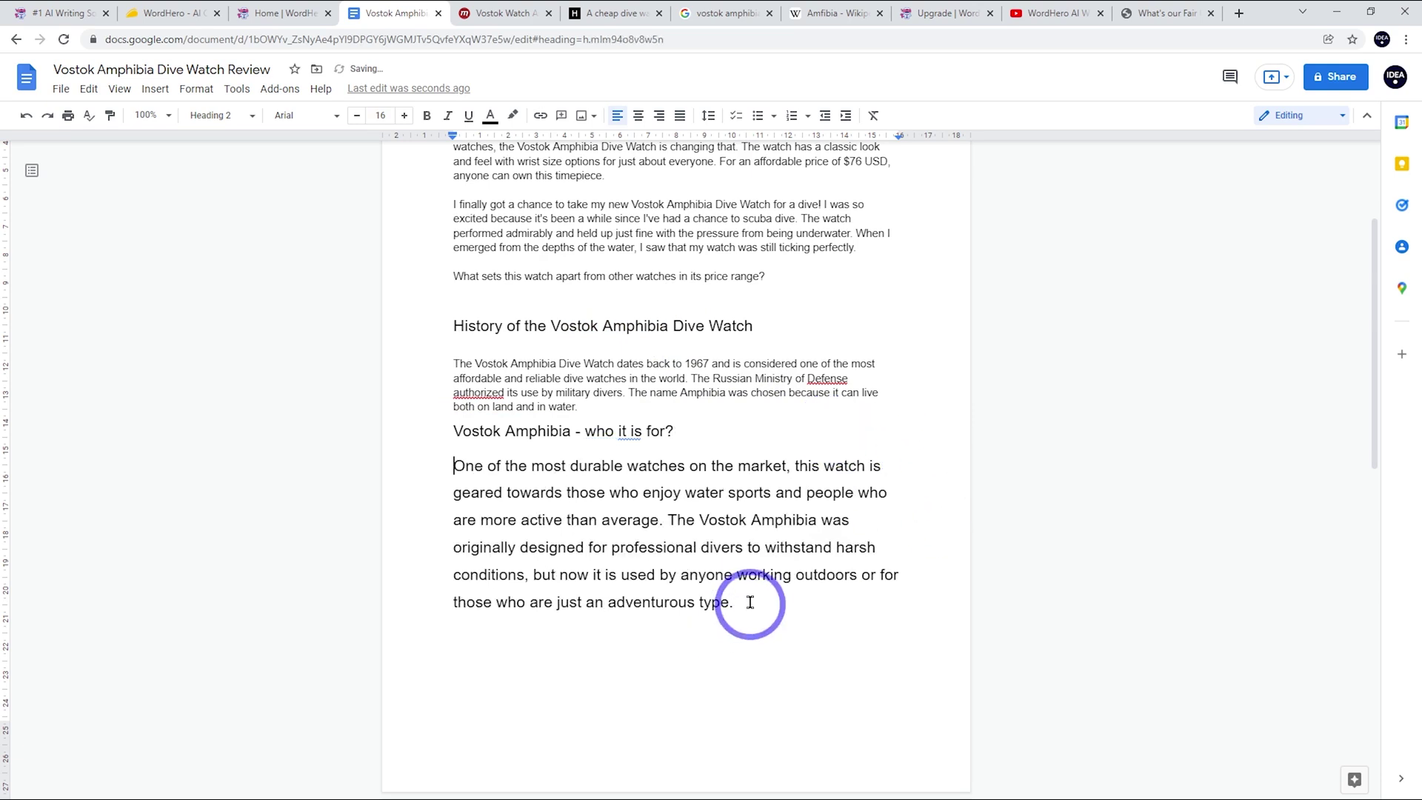
Set the intro paragraph to Normal text
drag(752, 597, 382, 468)
click(211, 116)
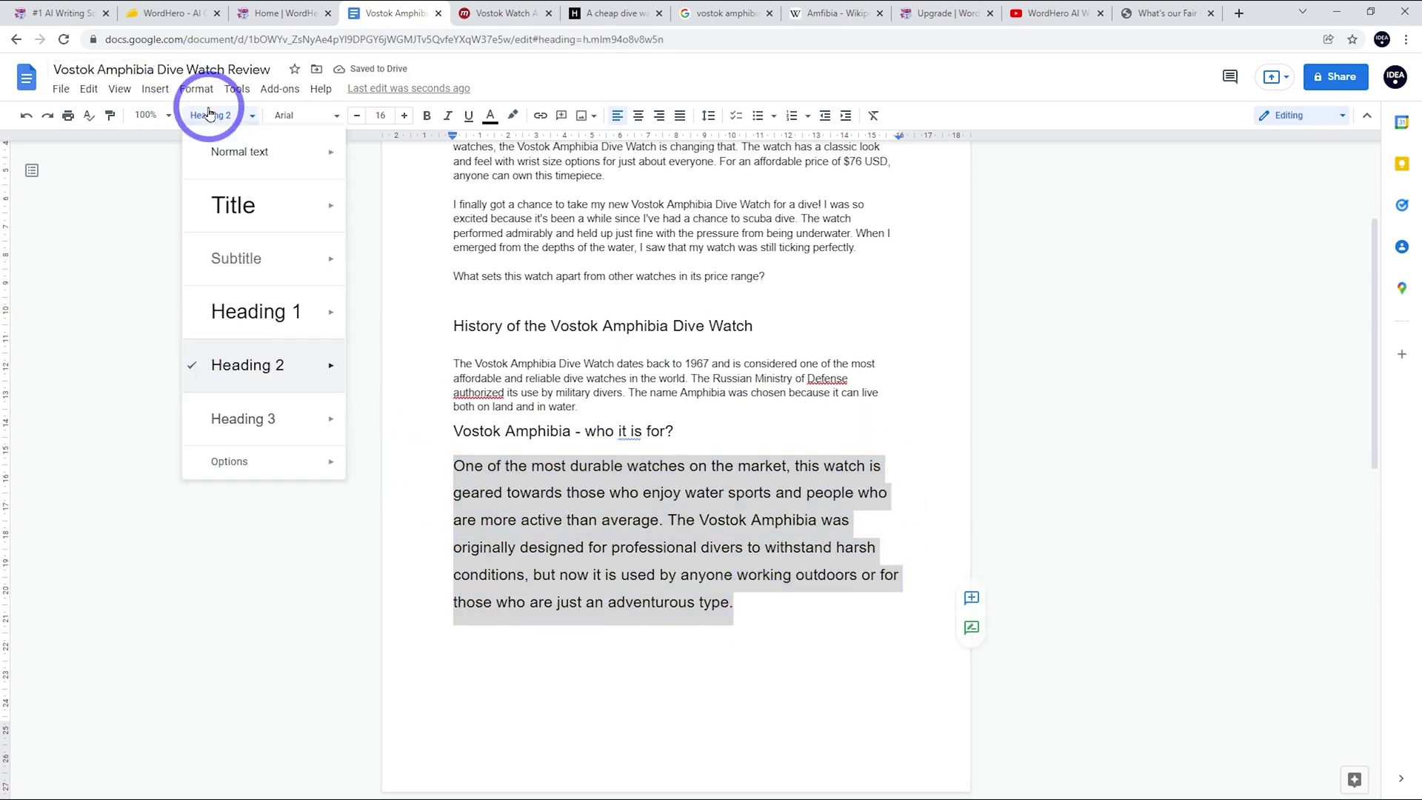
click(226, 148)
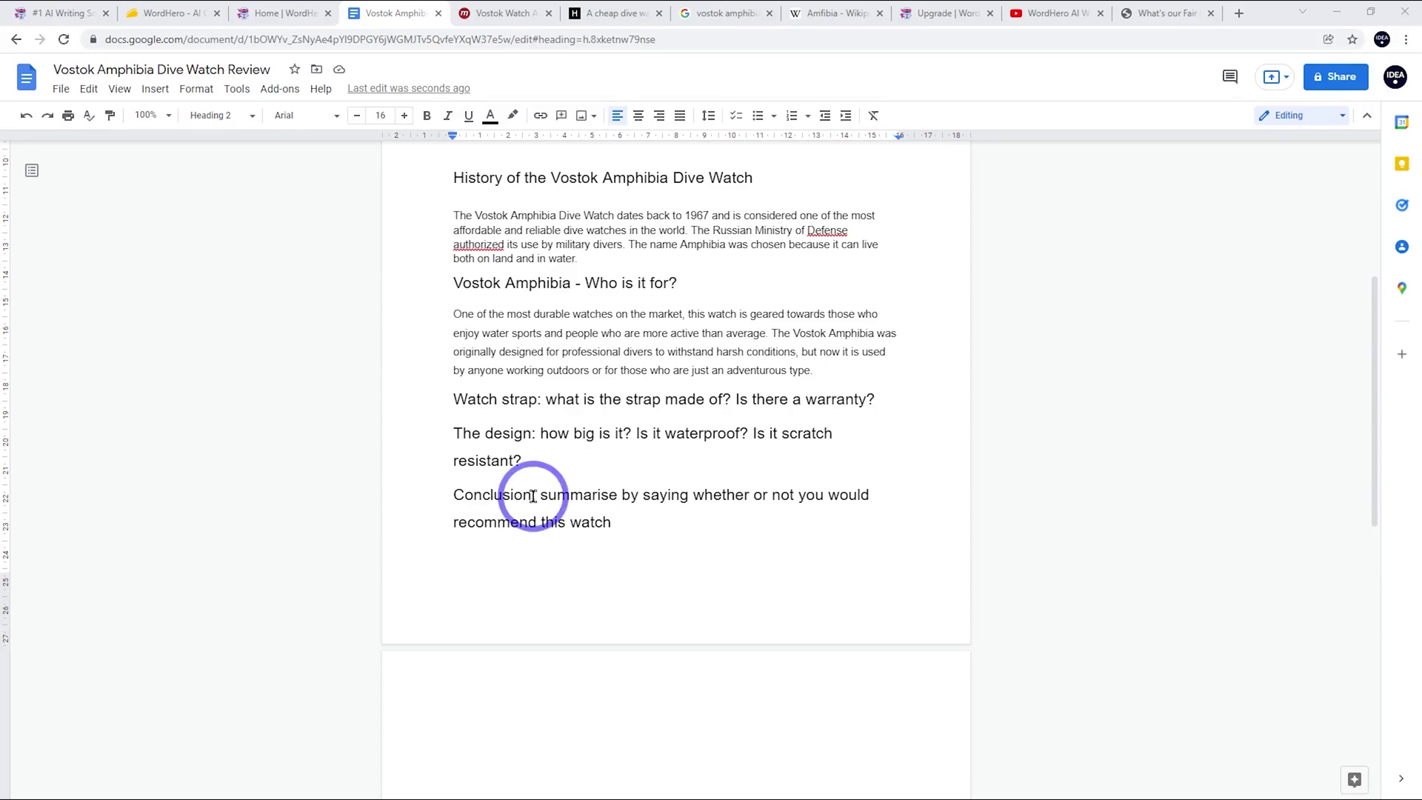
Split the warranty question onto its own heading and insert the watch name before 'strap'
click(731, 398)
key(Return)
scroll(683, 480, up, 1)
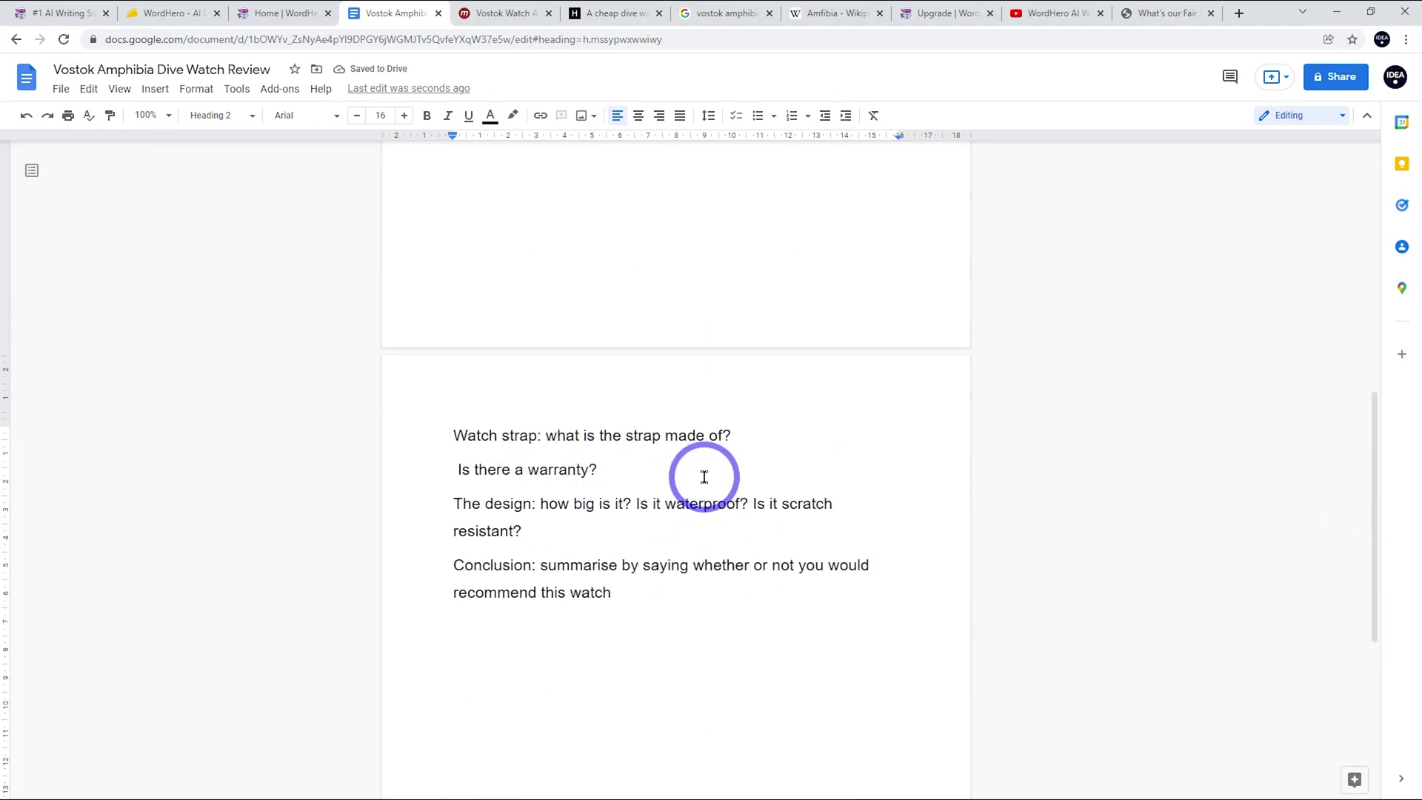
scroll(700, 474, up, 5)
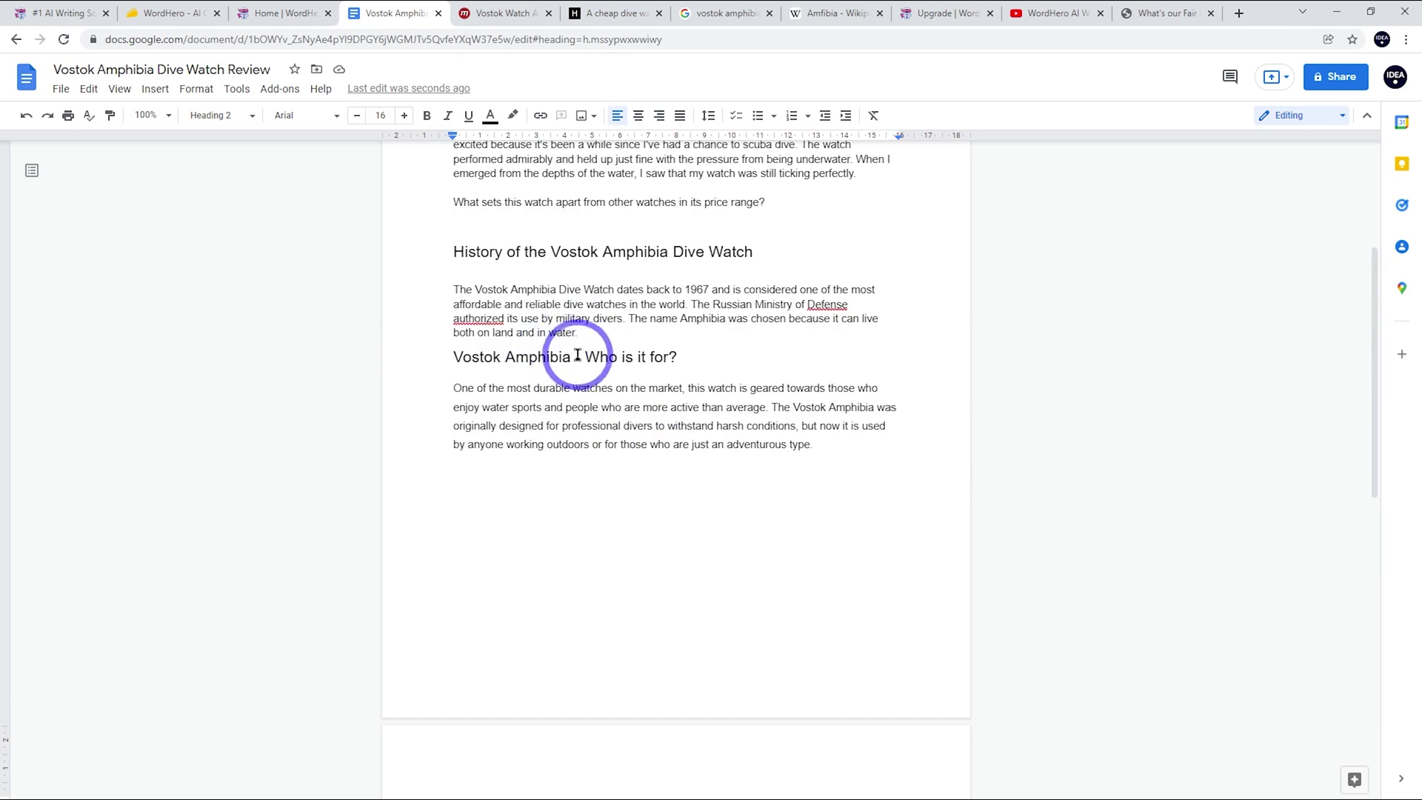
drag(577, 356, 466, 355)
drag(756, 252, 550, 254)
key(ctrl+c)
scroll(646, 327, down, 6)
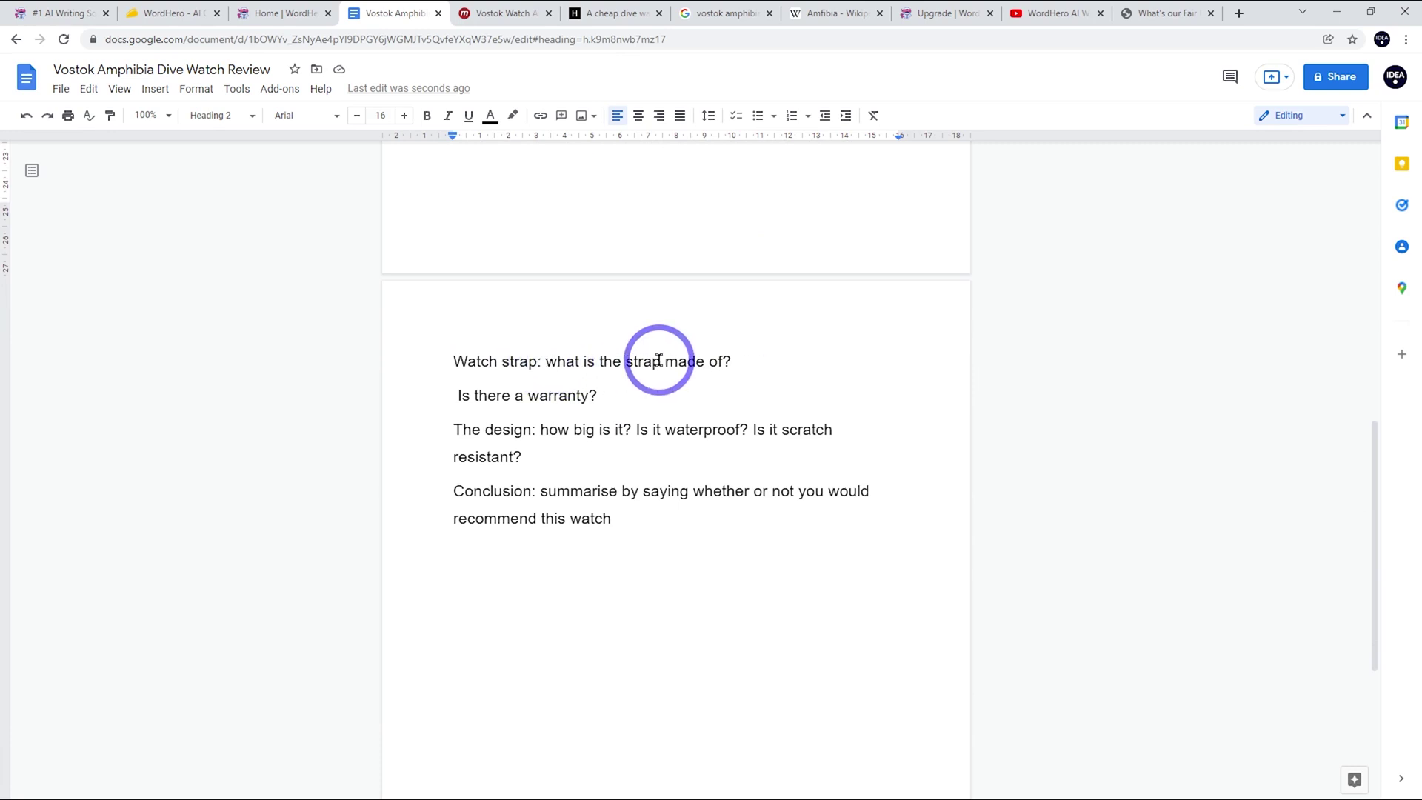
click(625, 361)
key(ctrl+v)
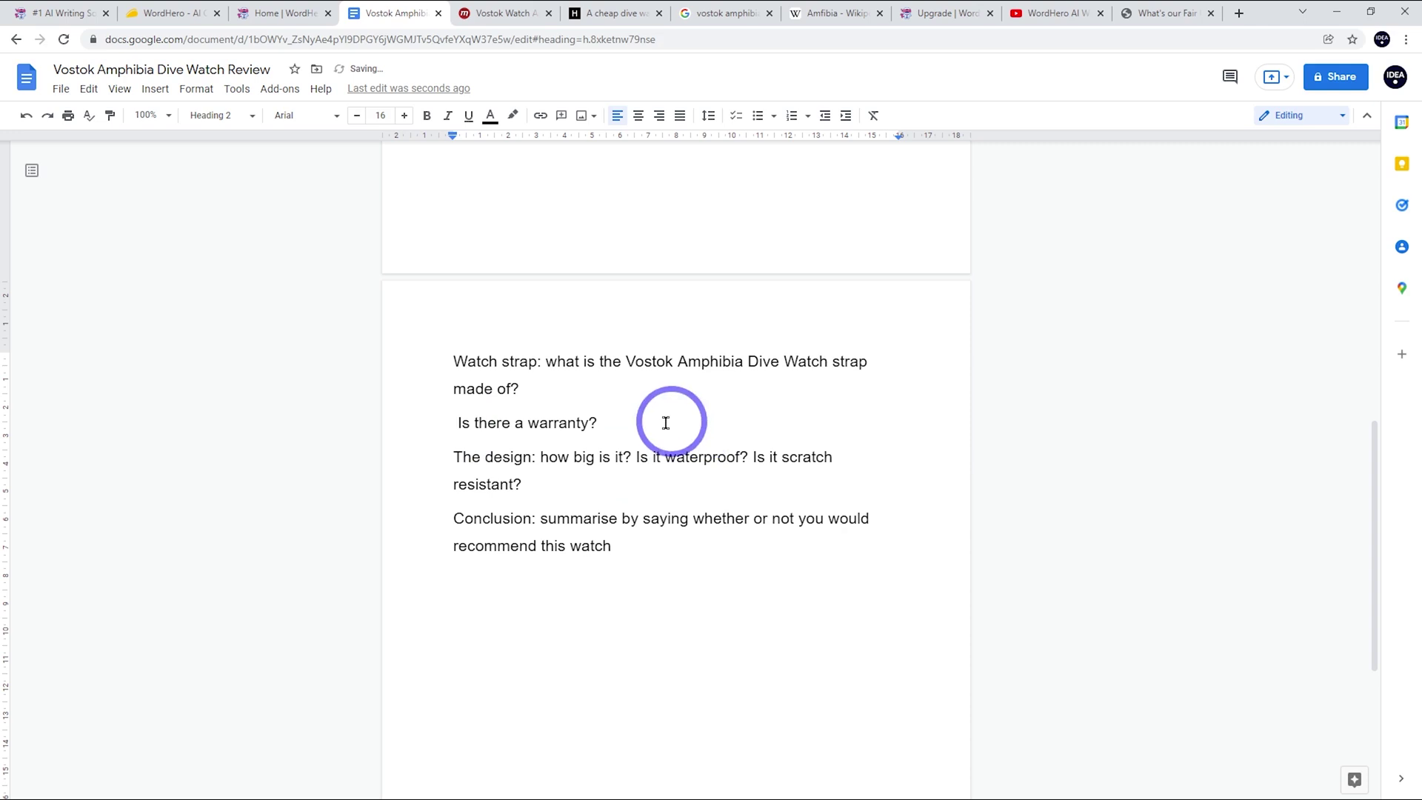
Remove the leading space before the warranty question and copy the strap heading
drag(662, 423, 601, 423)
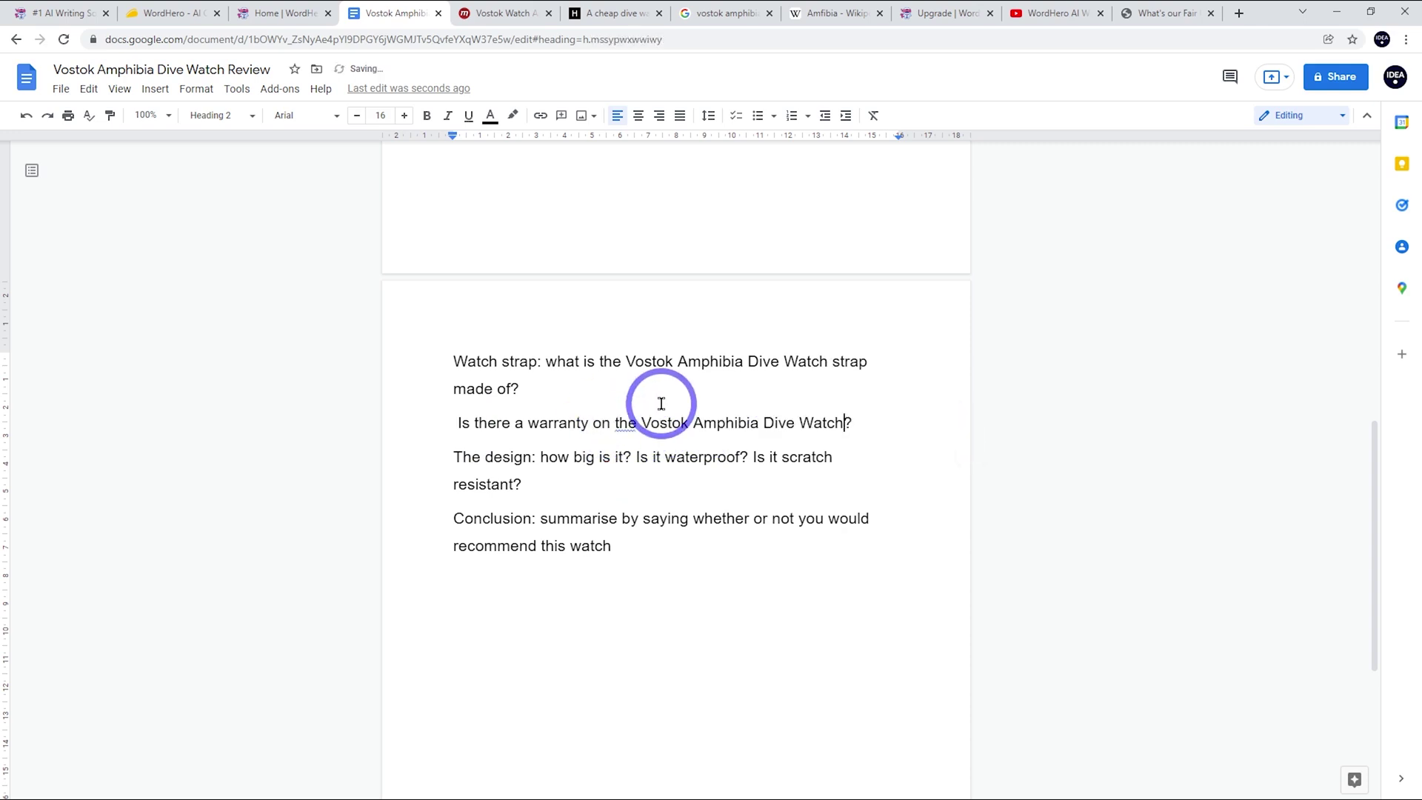
click(459, 426)
key(BackSpace)
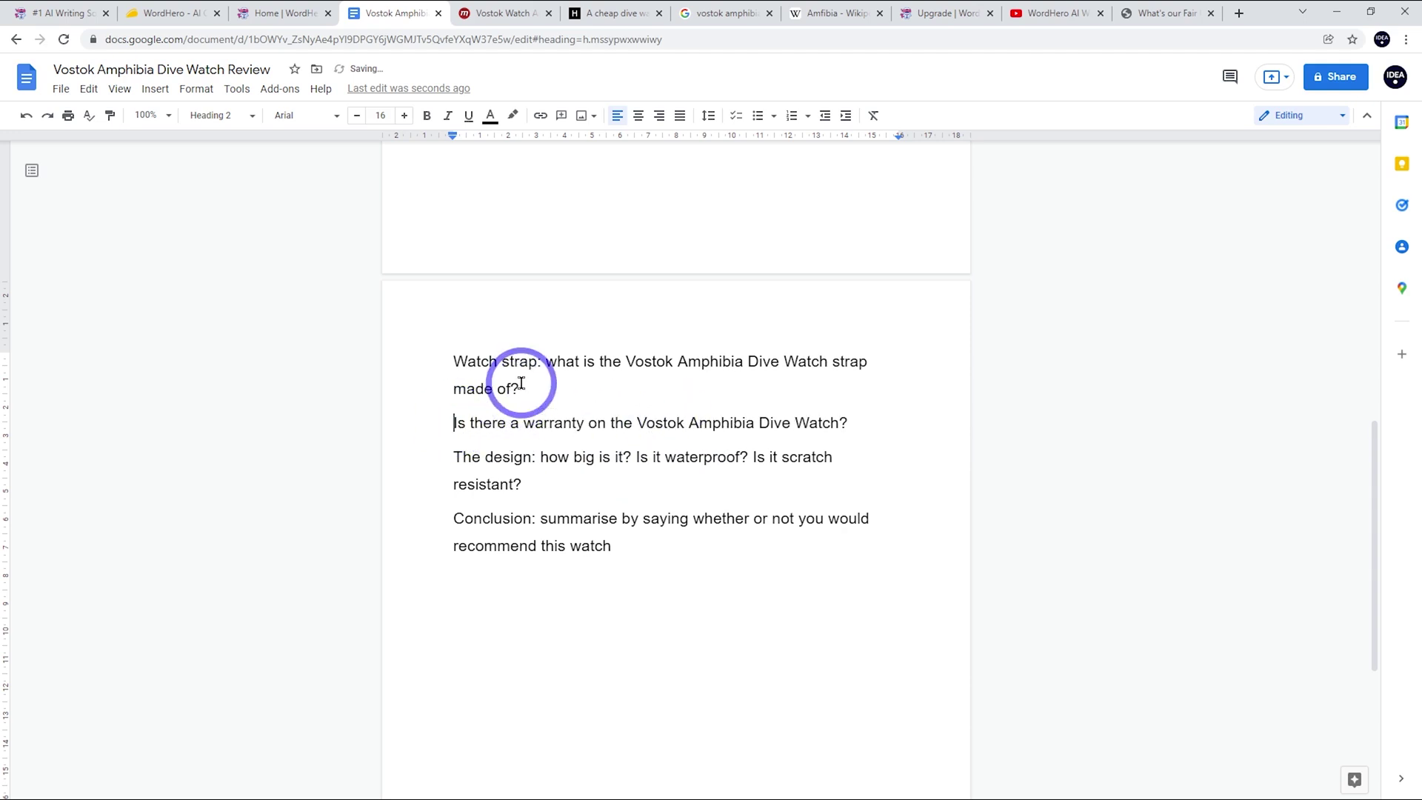
drag(522, 383, 448, 363)
key(ctrl+c)
Generate intros for the copied strap heading and check the Meranom product page
click(297, 13)
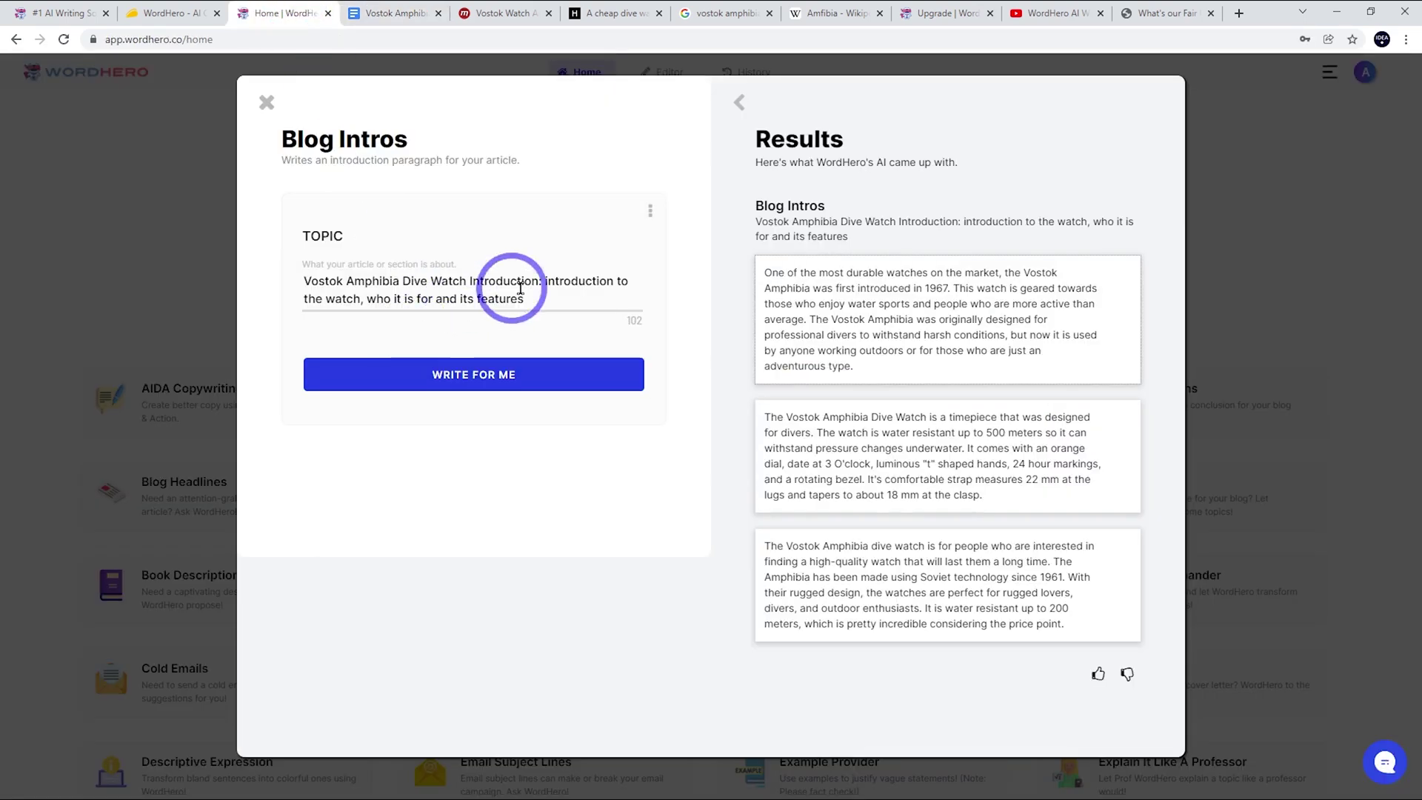
key(ctrl+a)
key(ctrl+v)
click(454, 373)
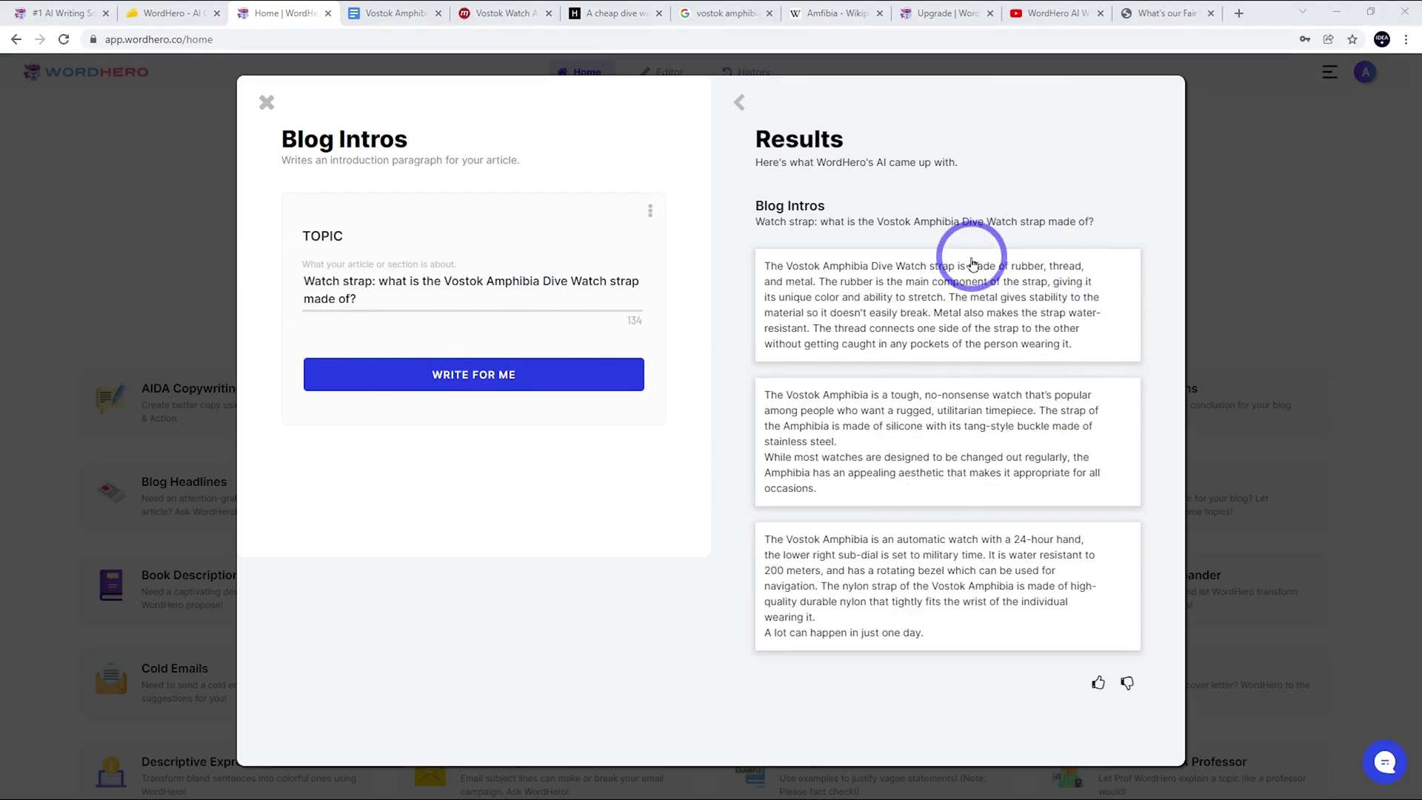
click(492, 12)
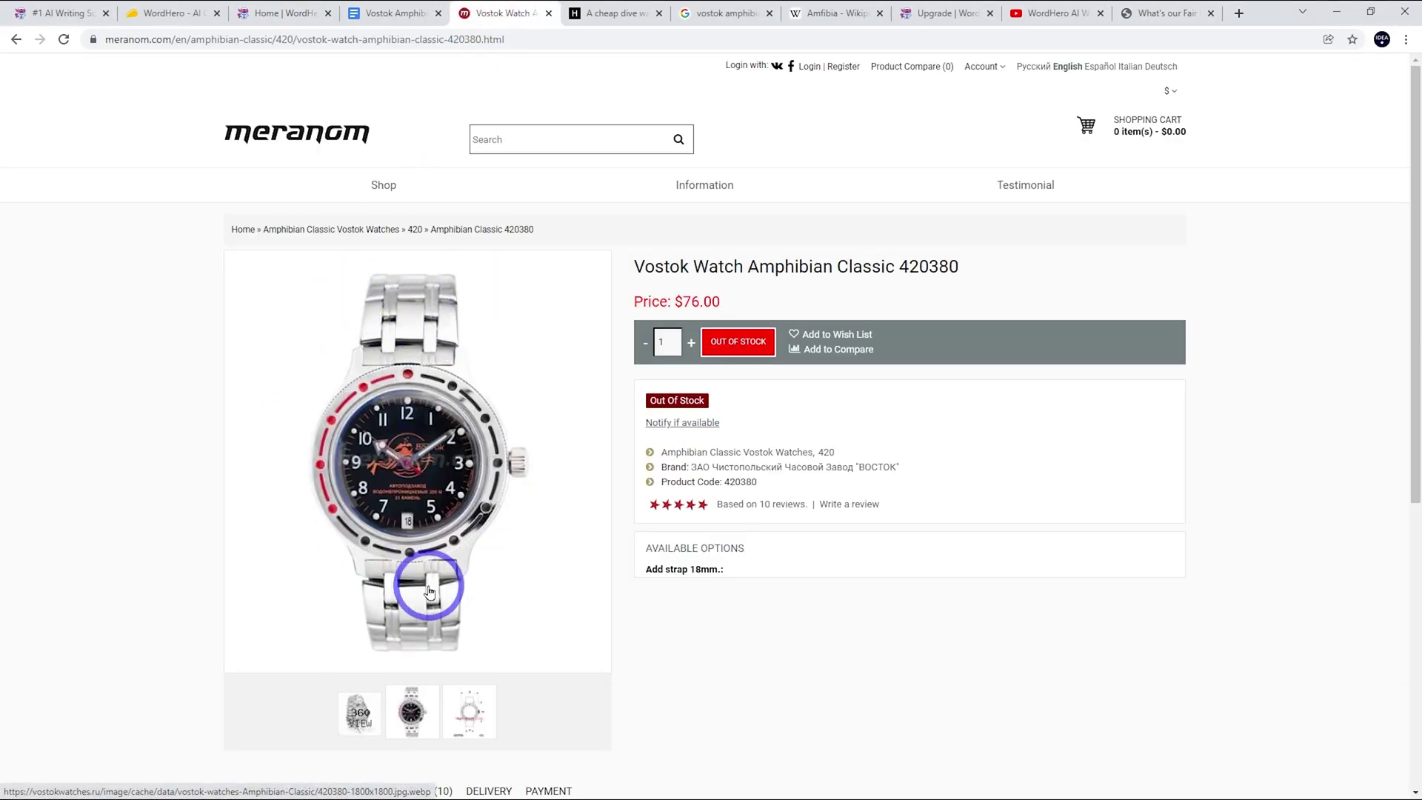
click(296, 9)
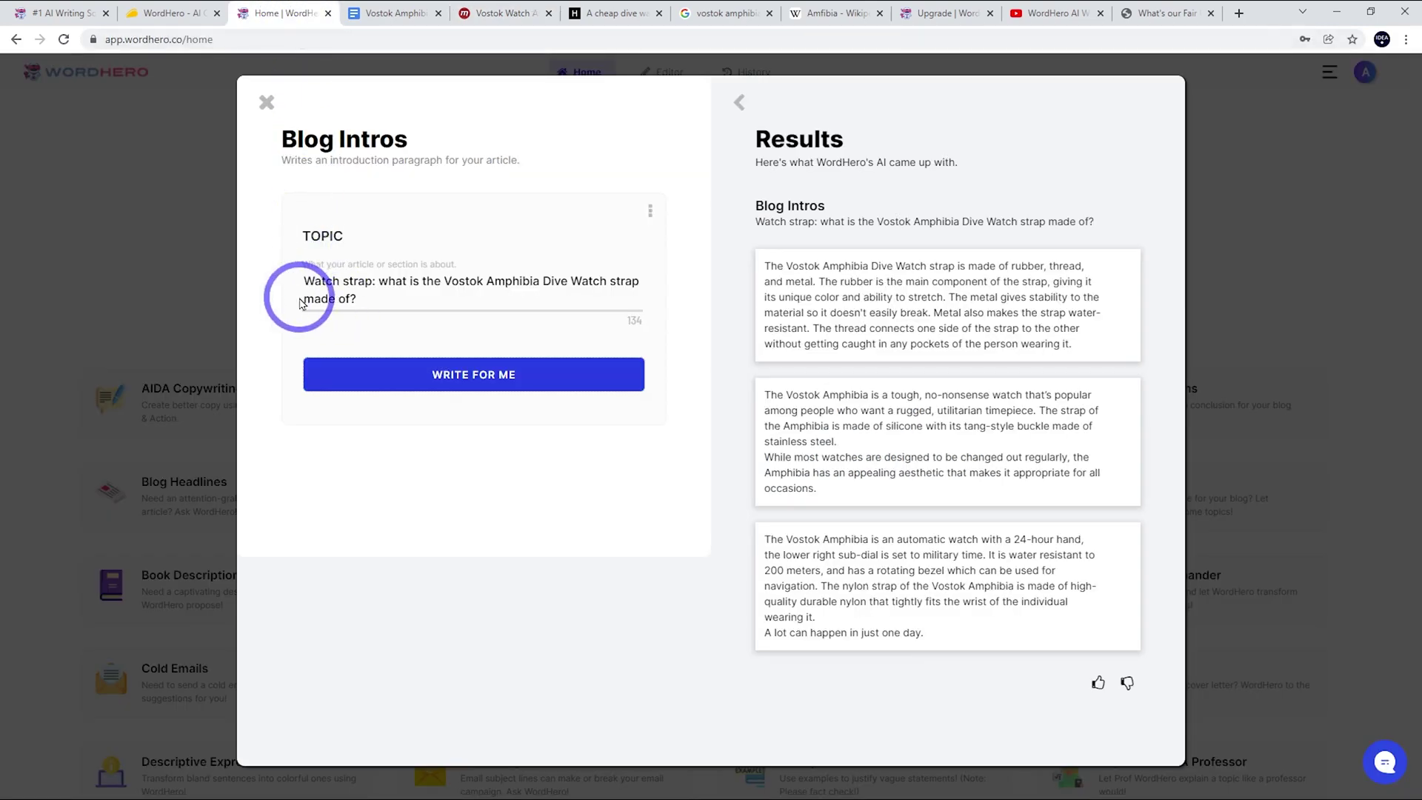
Change both 'strap' words in the topic to 'bracelet' and regenerate
double_click(355, 282)
text(bracelet)
double_click(318, 299)
text(bracelet)
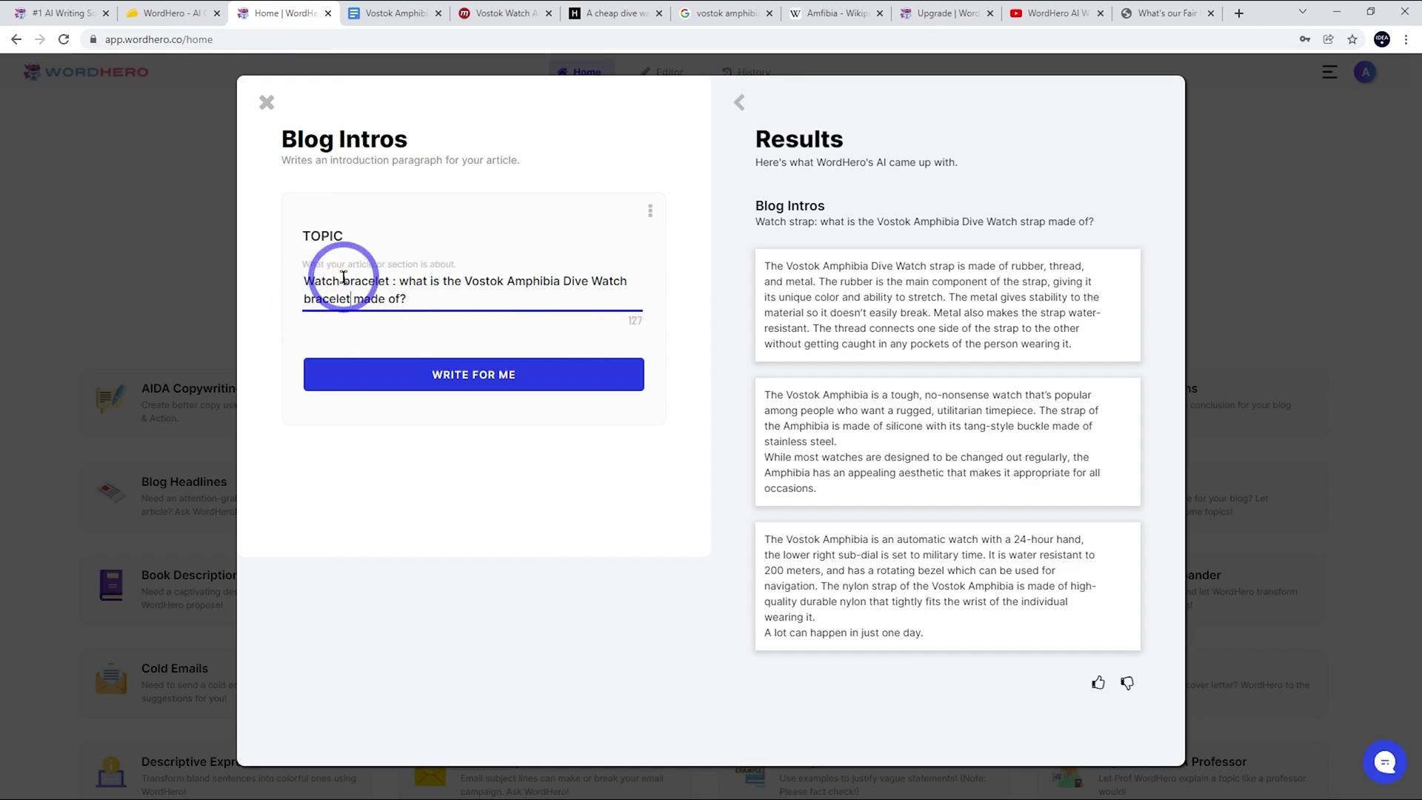
click(429, 379)
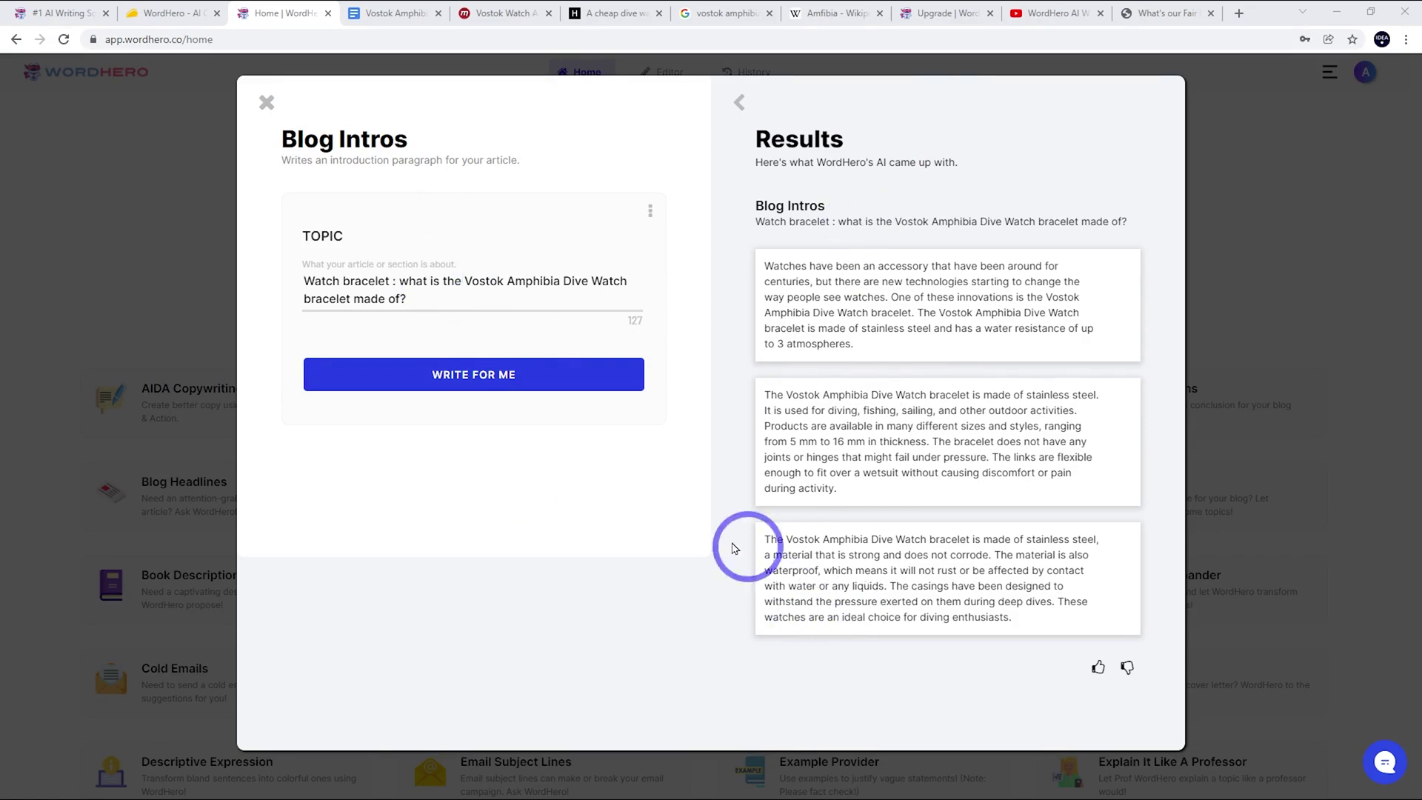
Paste the third bracelet paragraph into the review below the strap heading
click(882, 600)
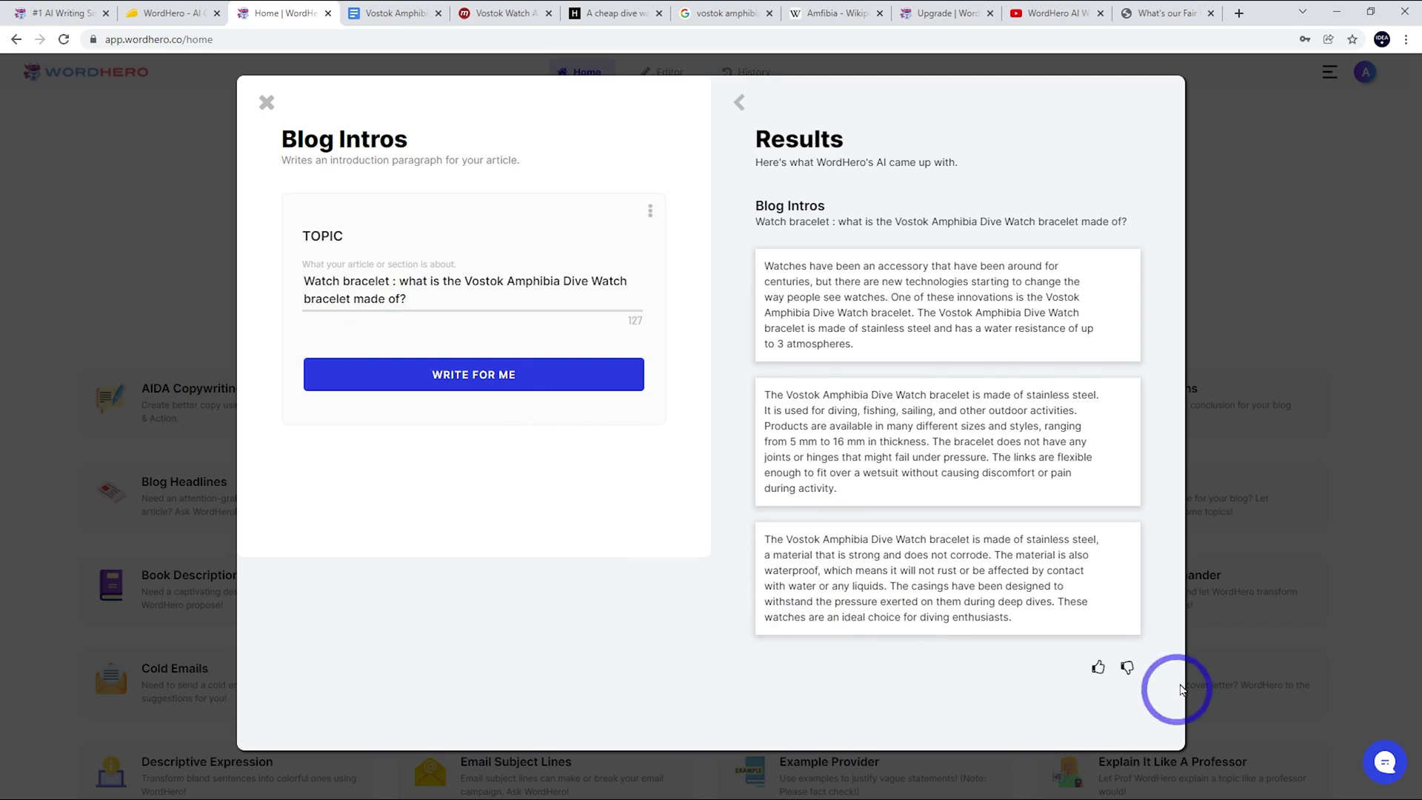
click(404, 12)
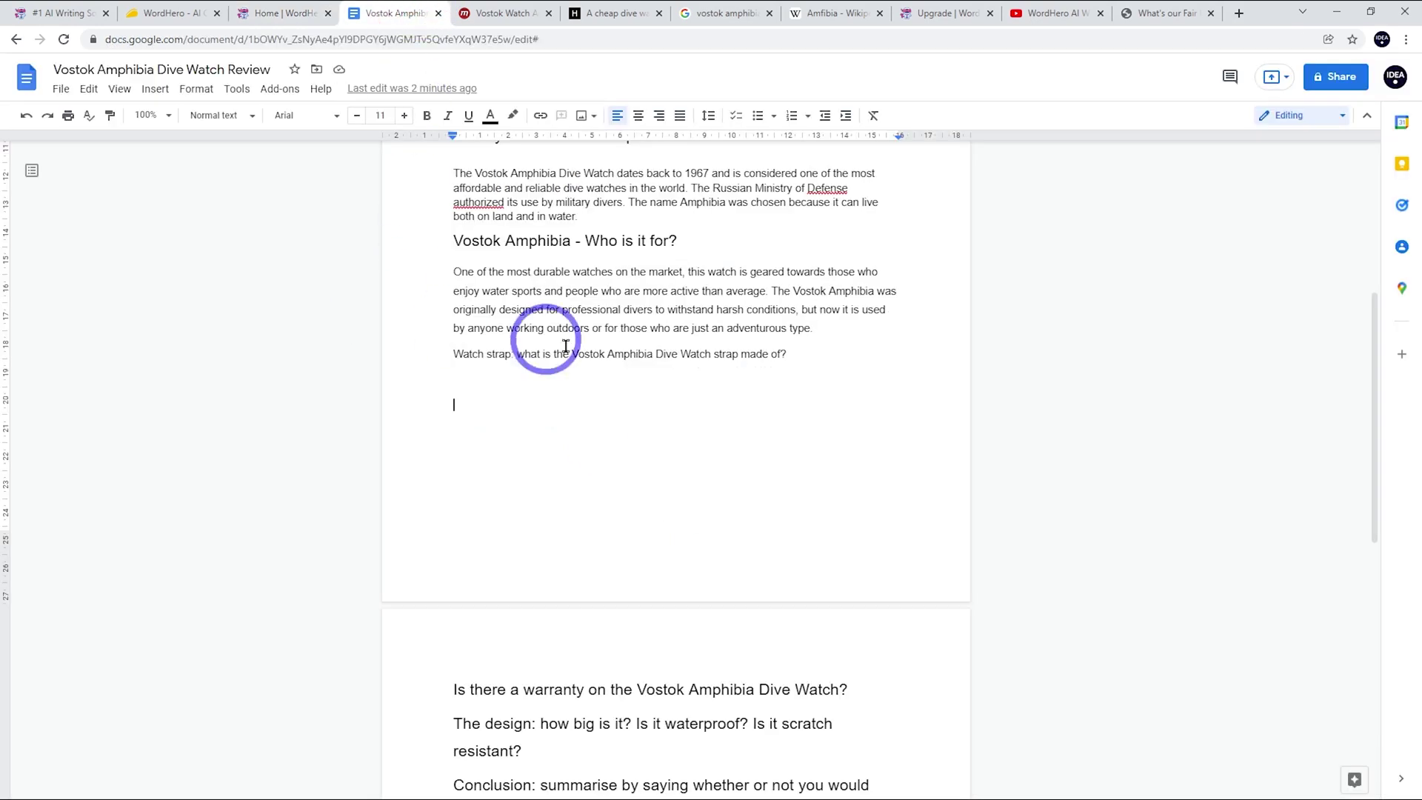
key(ctrl+v)
click(492, 381)
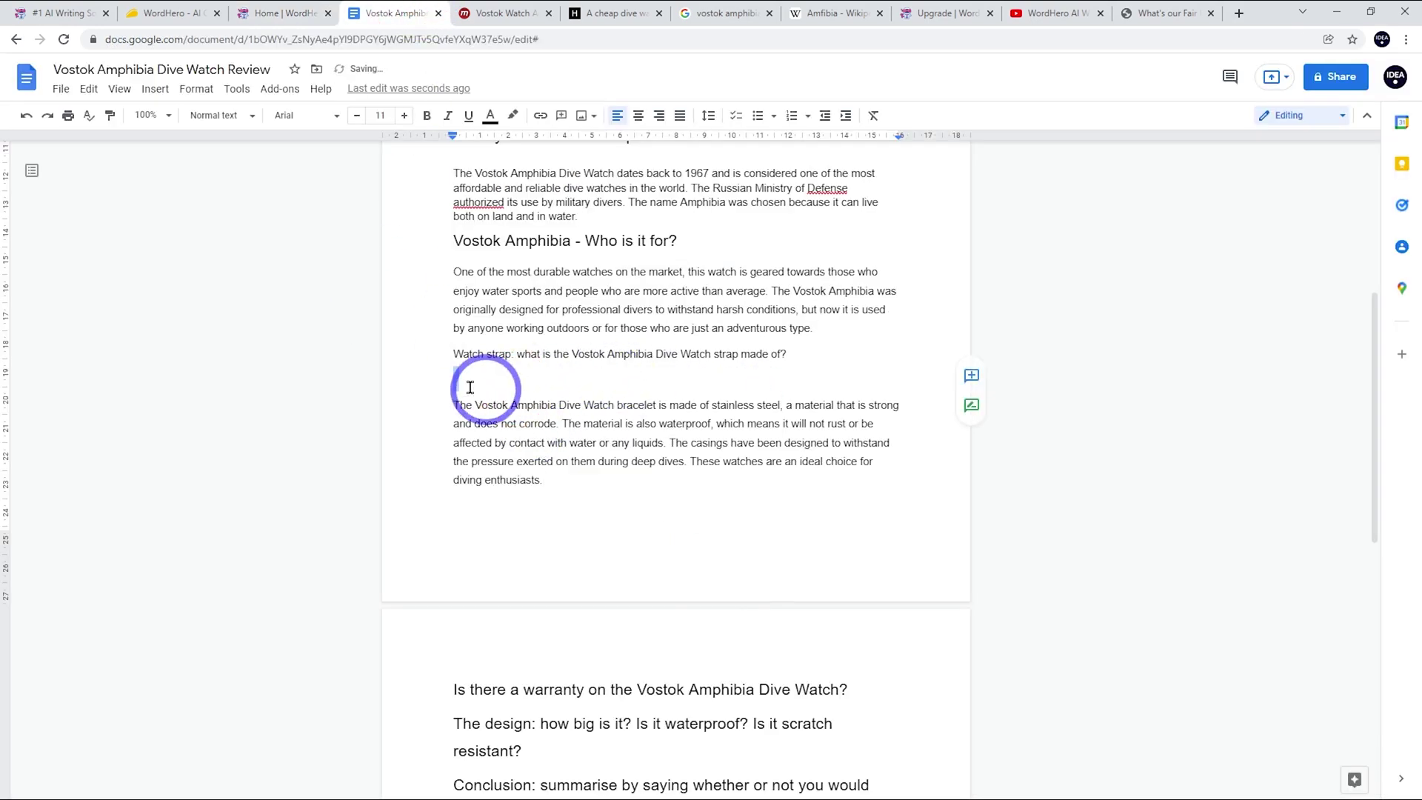
click(484, 384)
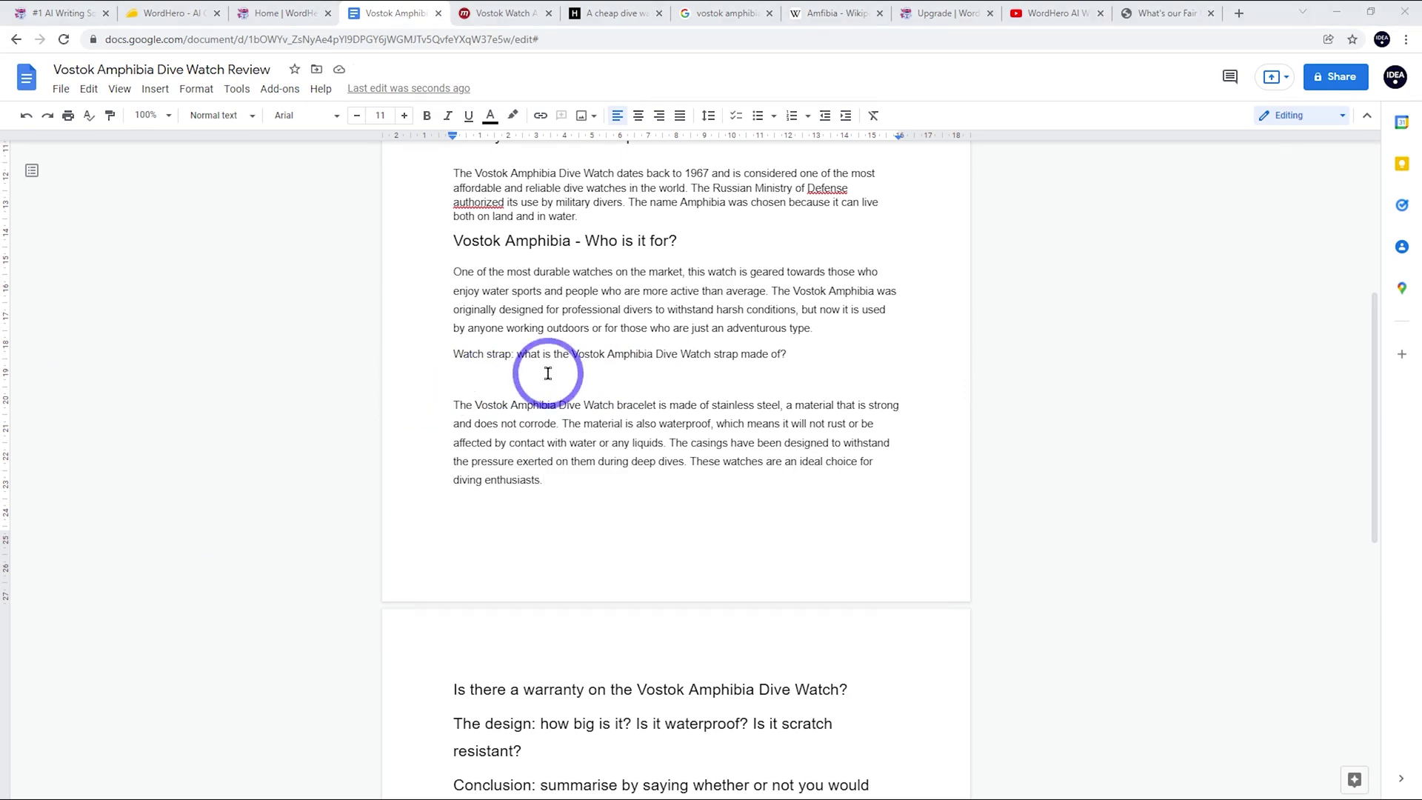
Change 'strap' to 'bracelet' twice in the heading, remove the empty line, and apply Heading 2
double_click(492, 354)
text(bracelet)
double_click(739, 353)
text(bracelet)
click(562, 378)
key(Delete)
click(765, 353)
key(ctrl+alt+2)
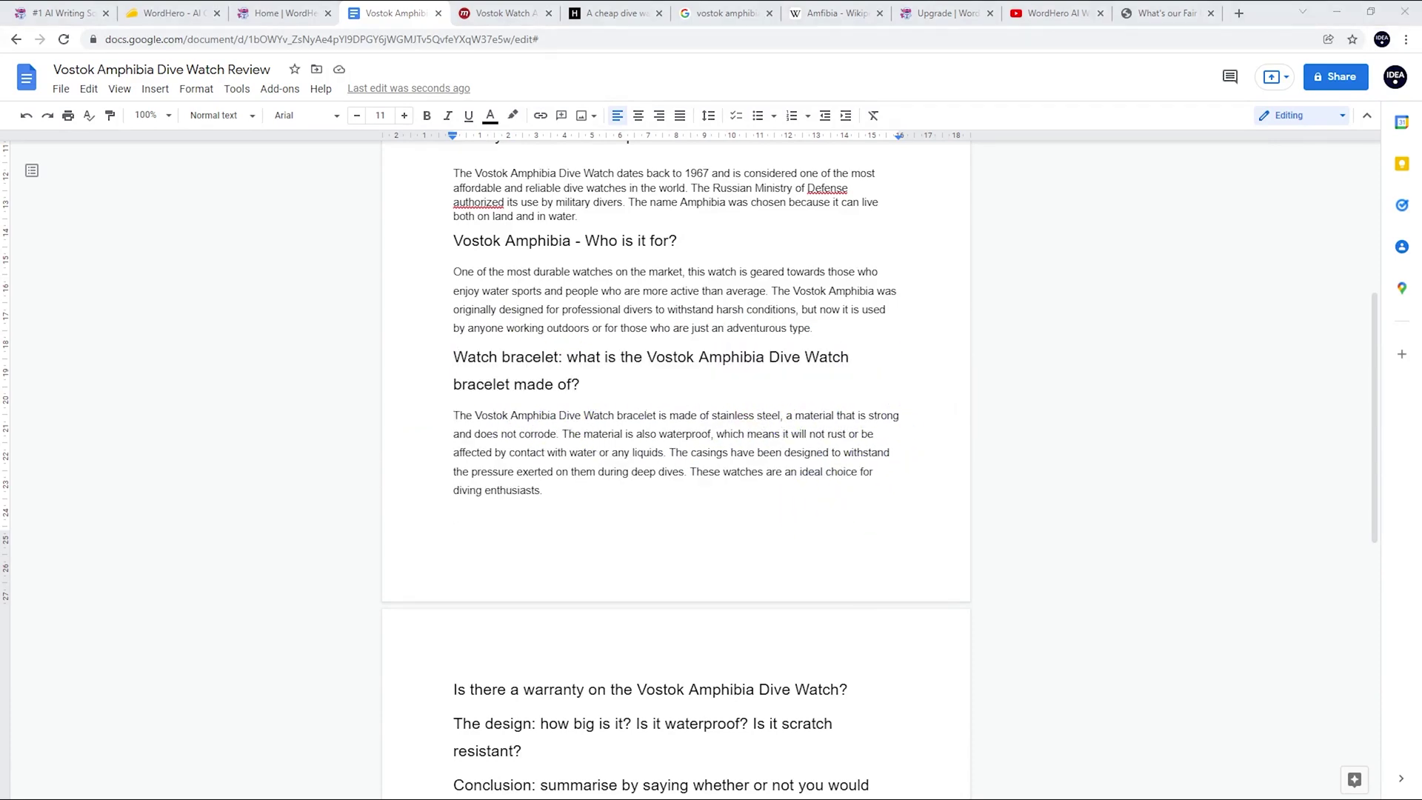
Generate Blog Intros using the copied warranty heading as the topic
drag(849, 689, 453, 689)
click(286, 12)
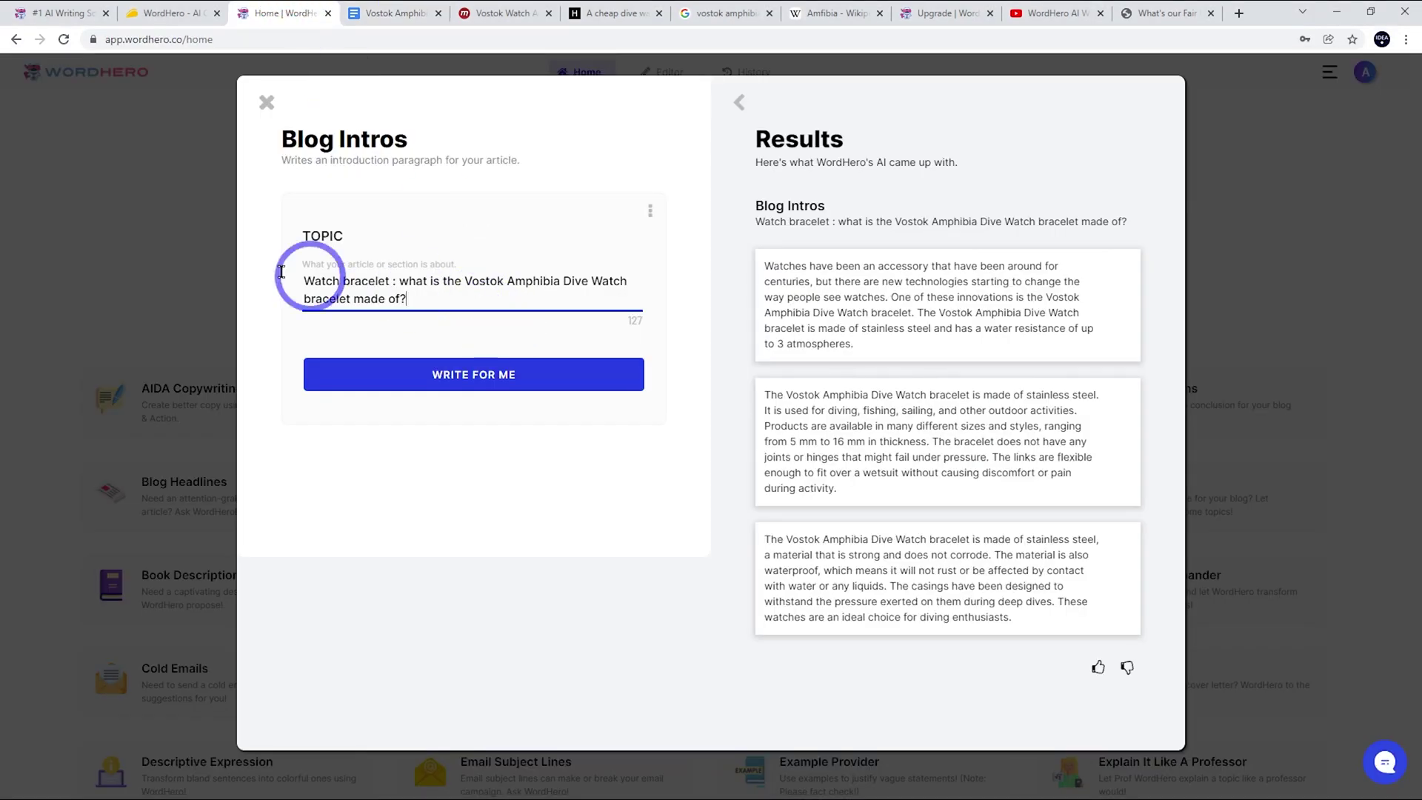
key(ctrl+a)
key(ctrl+v)
click(449, 351)
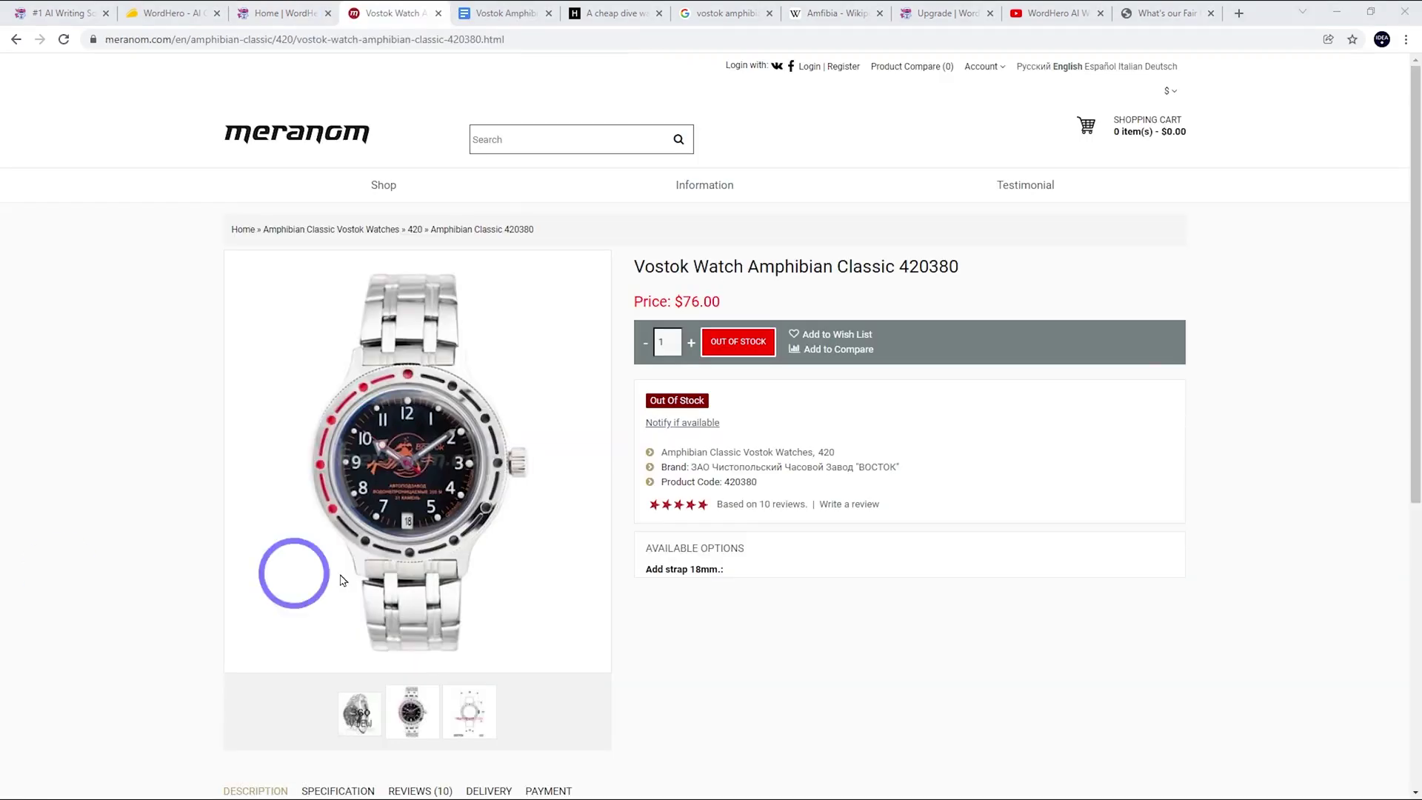
Check Meranom's warranty and copy the first paragraph citing 12-month coverage
scroll(514, 213, down, 5)
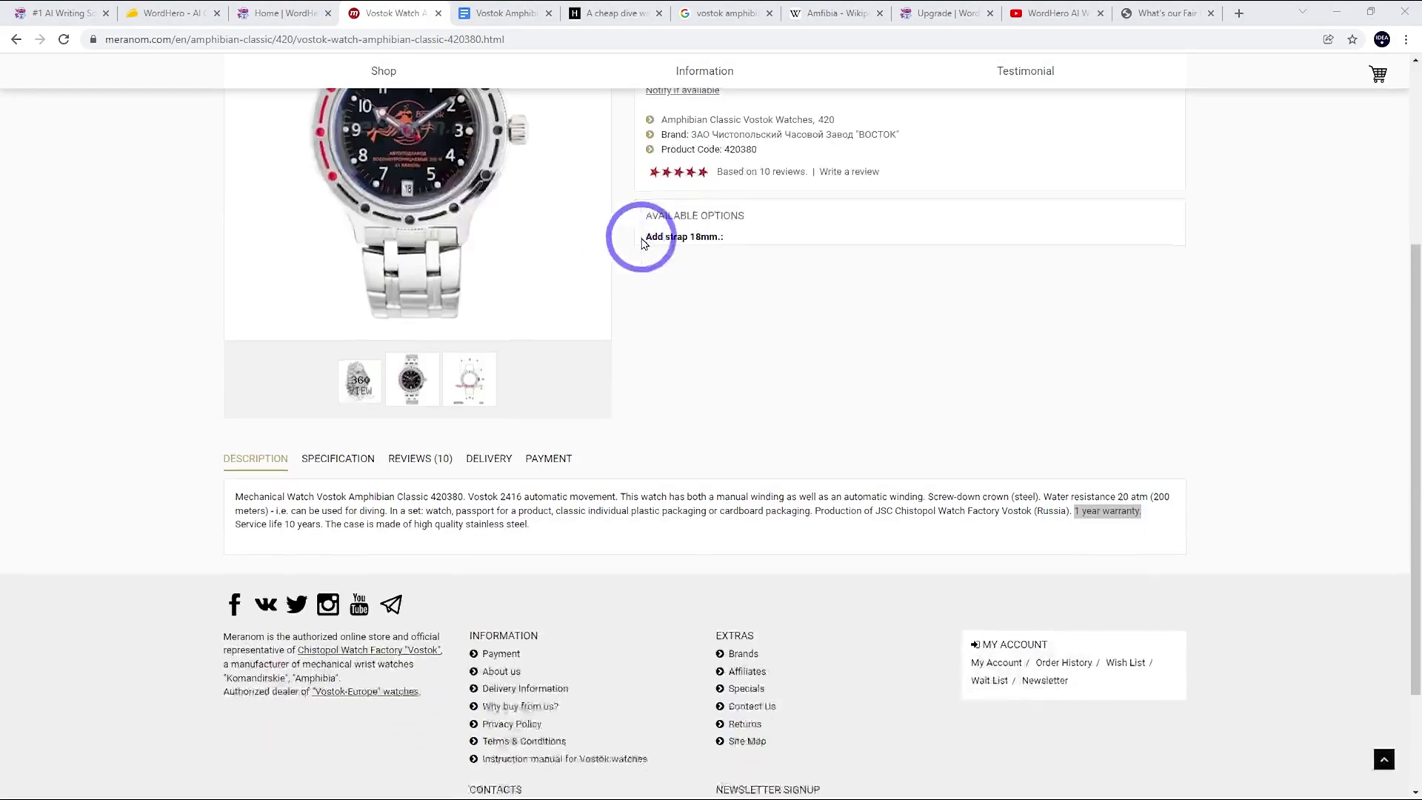
scroll(643, 243, down, 2)
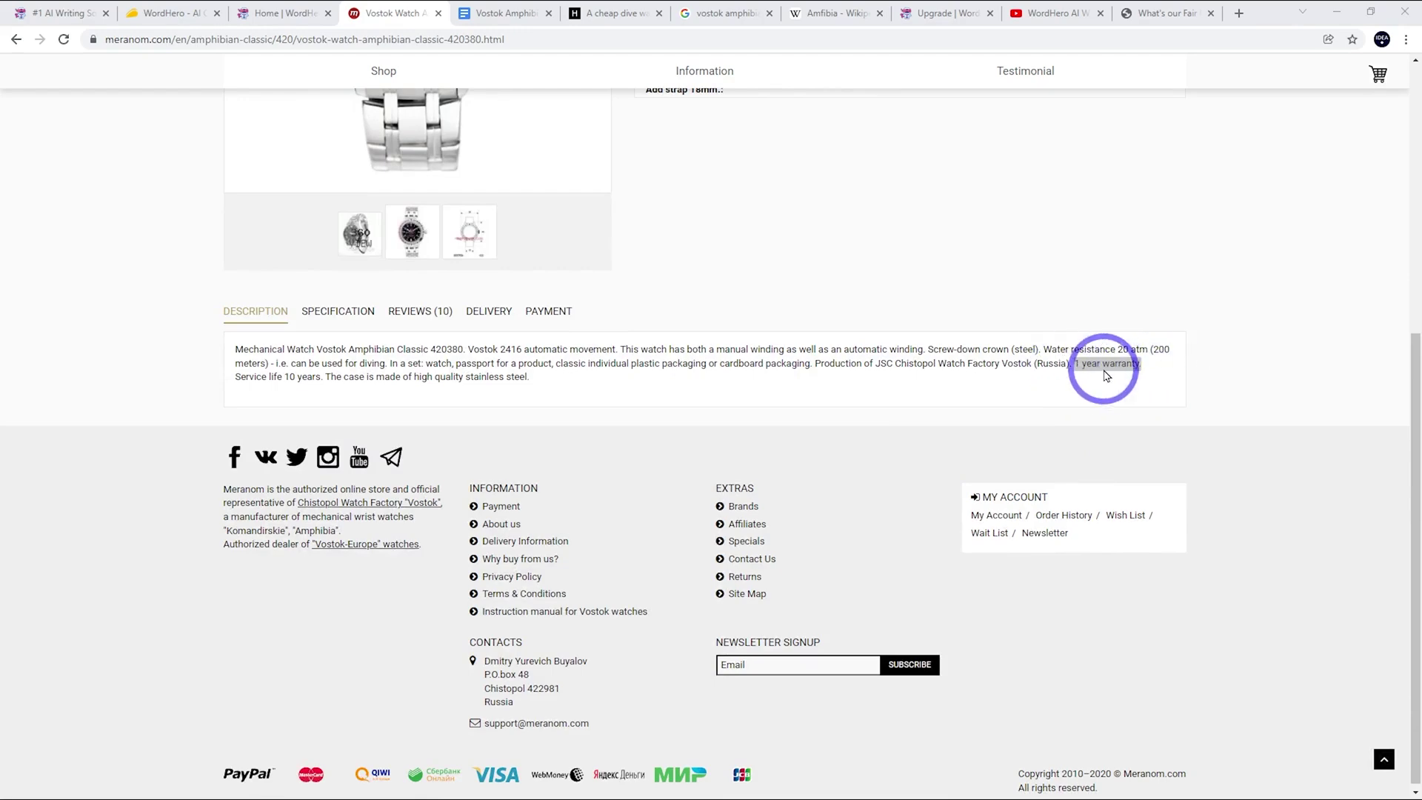
scroll(889, 259, up, 5)
click(252, 12)
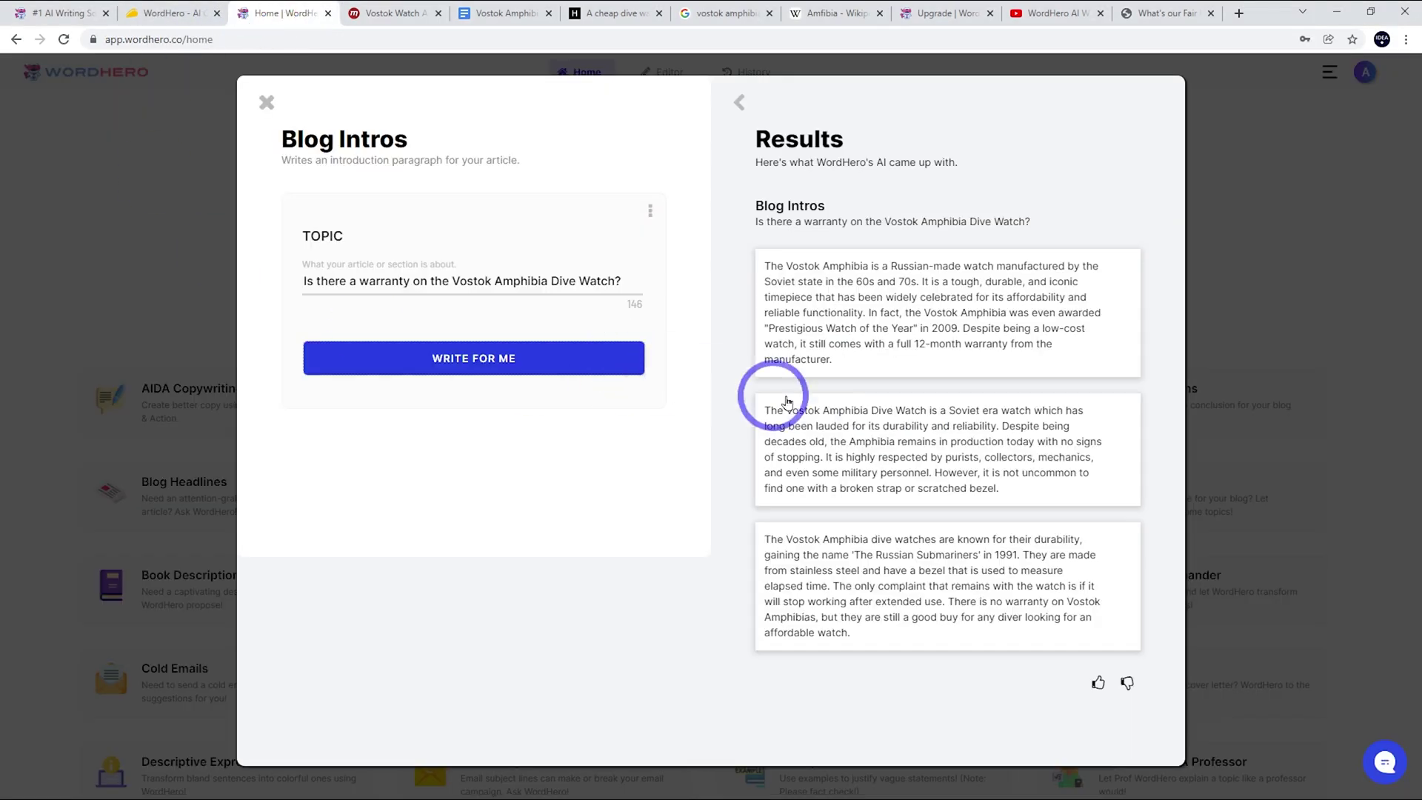
click(911, 317)
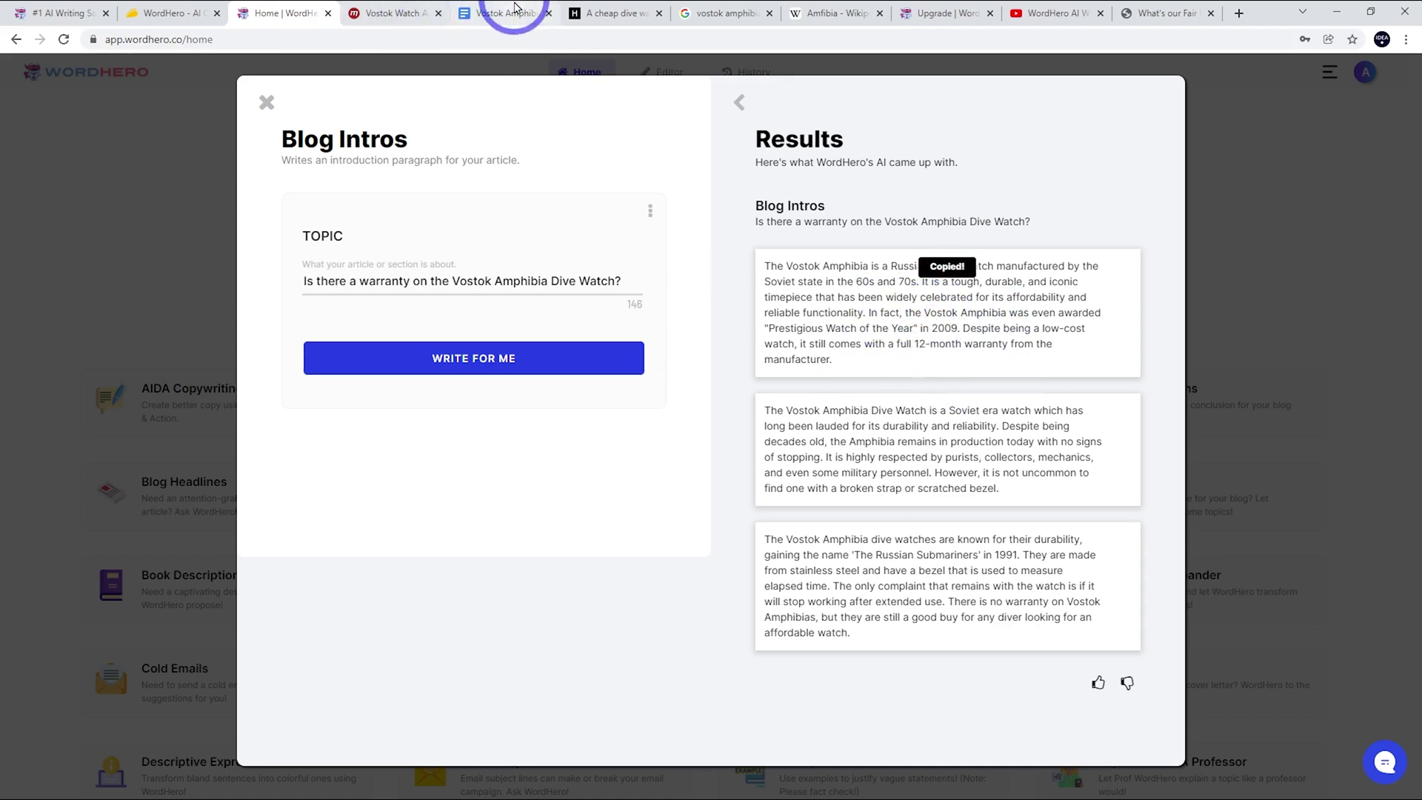
Paste the 12-month warranty paragraph on a new line under the warranty heading
click(515, 7)
scroll(689, 612, down, 4)
click(891, 461)
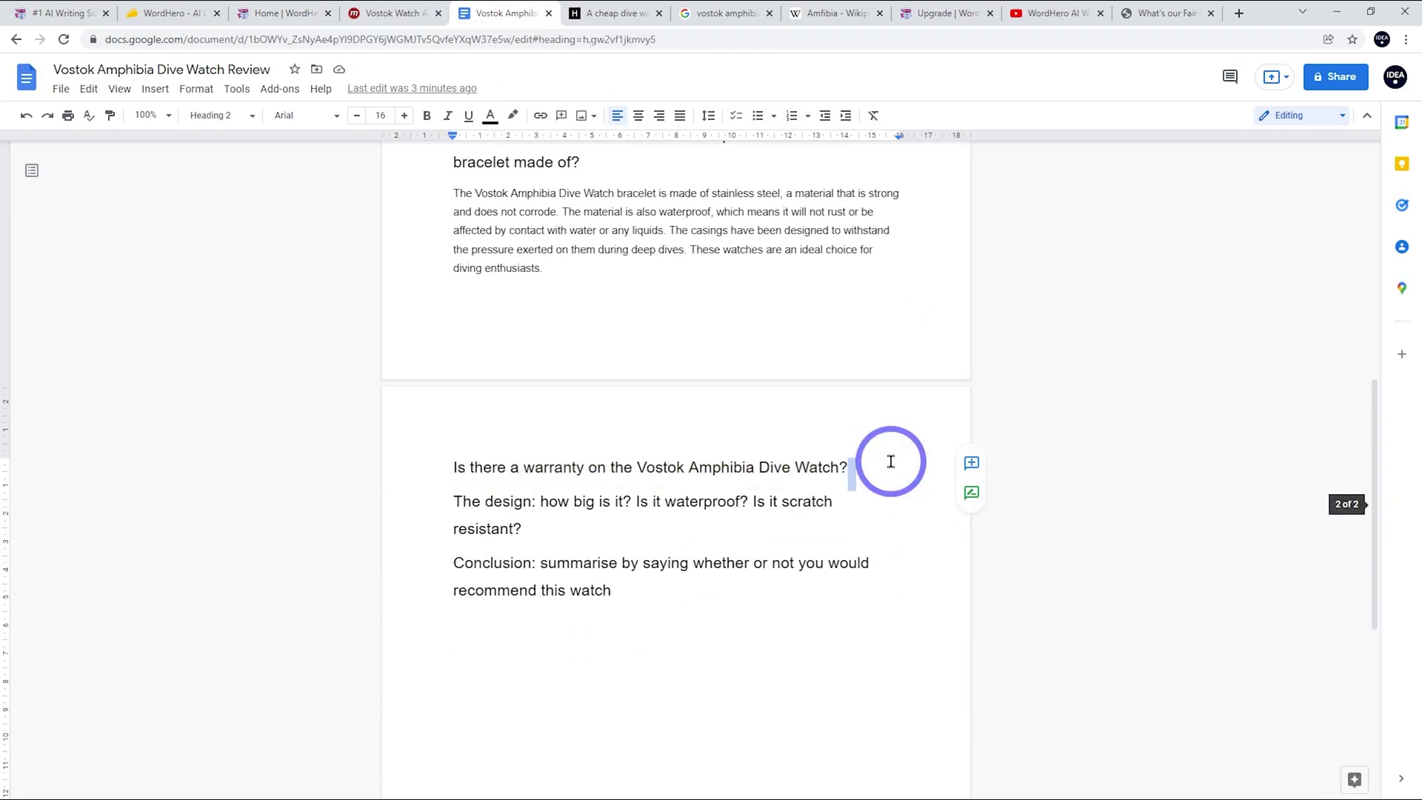
key(Return)
key(ctrl+v)
Delete the 'In fact… 2009.' award sentence from the warranty paragraph
scroll(900, 446, down, 4)
scroll(661, 383, up, 2)
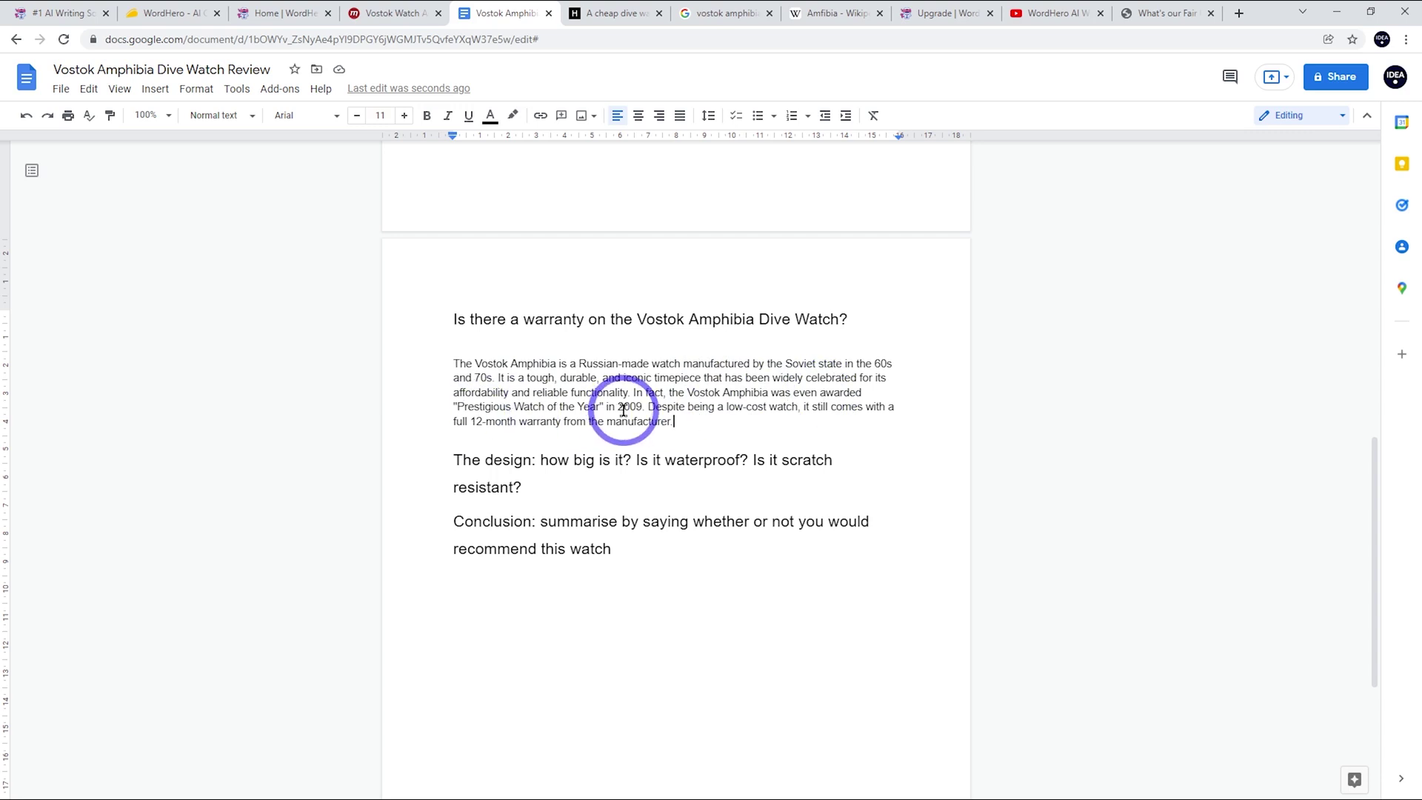
drag(631, 393, 645, 408)
key(BackSpace)
key(BackSpace)
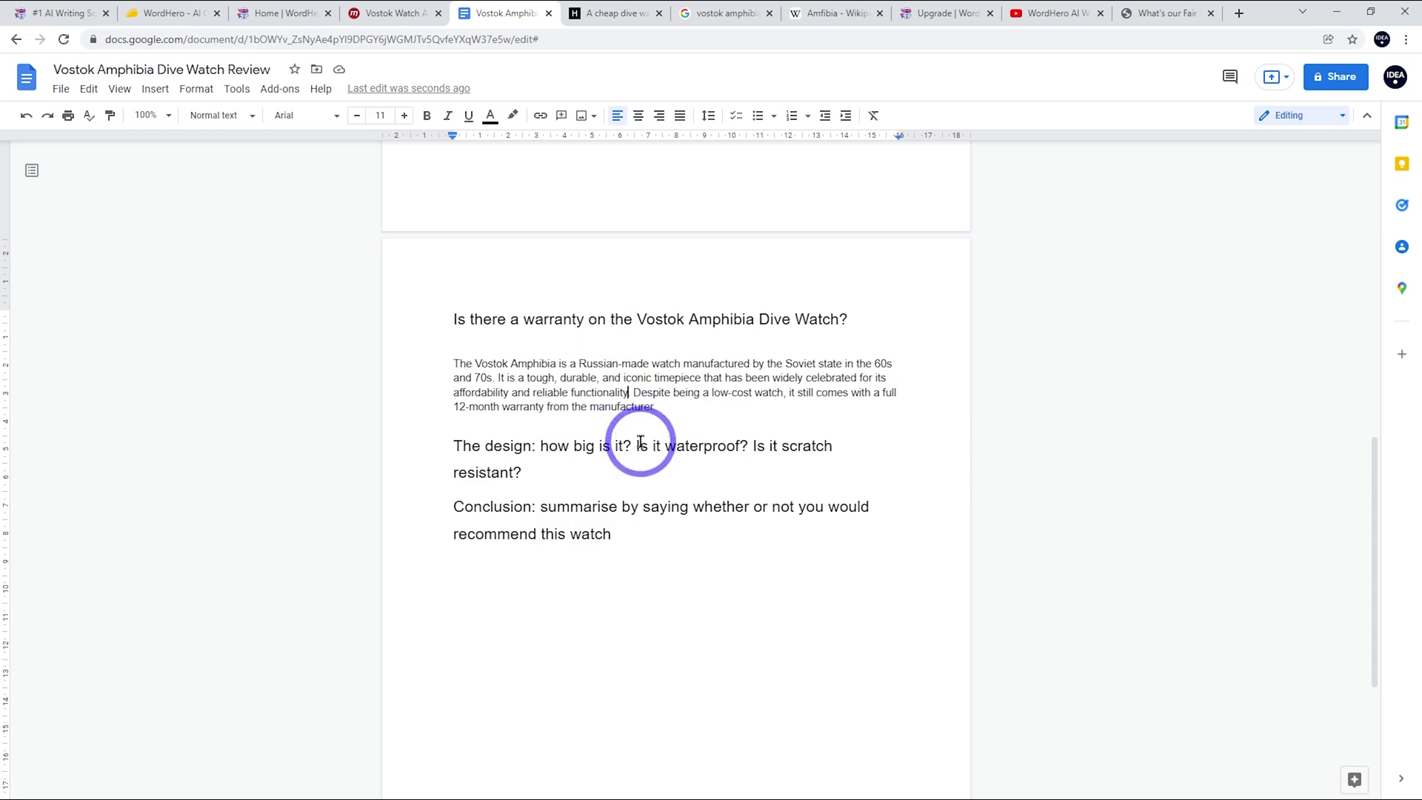
scroll(699, 424, down, 1)
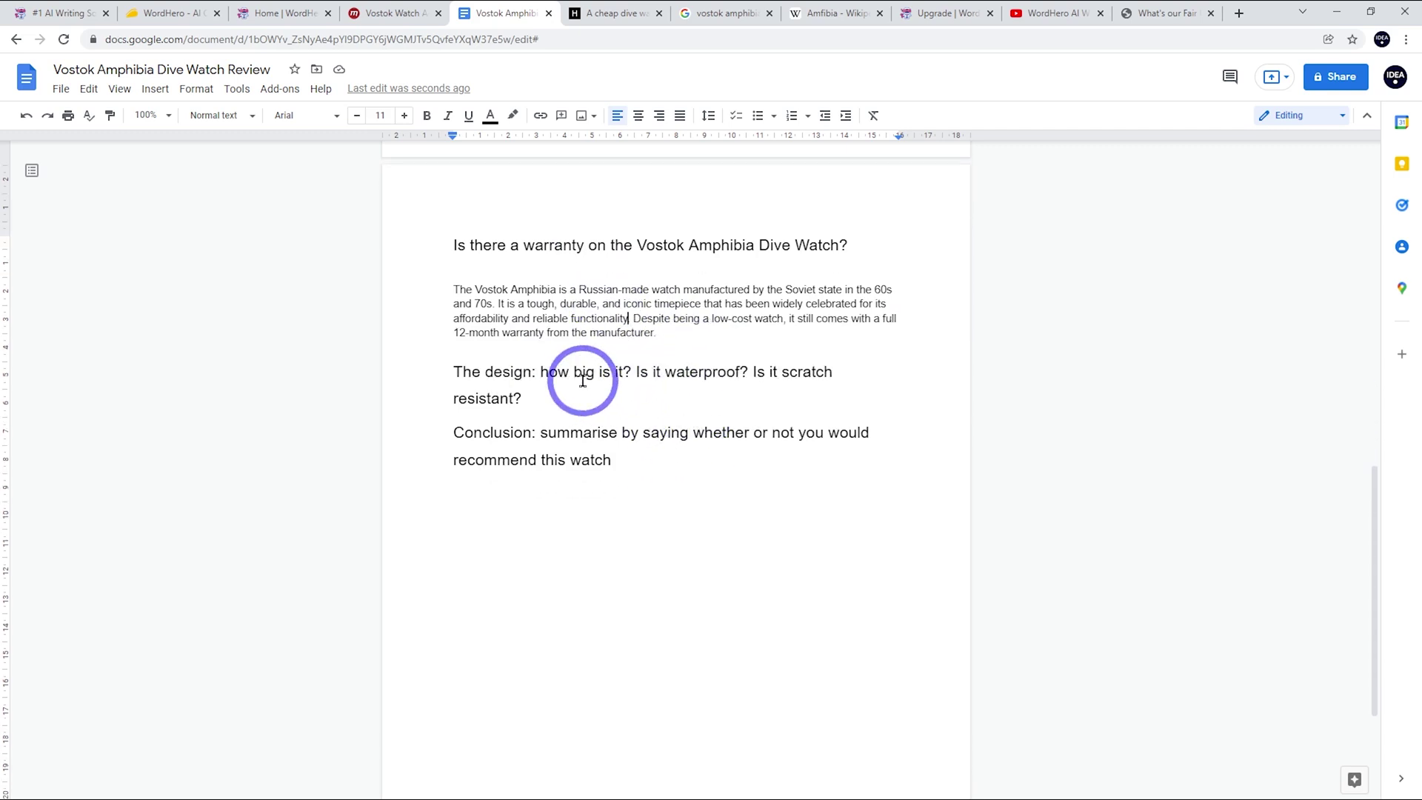
Confirm the 427-word count and add an empty line above the Conclusion heading
click(236, 89)
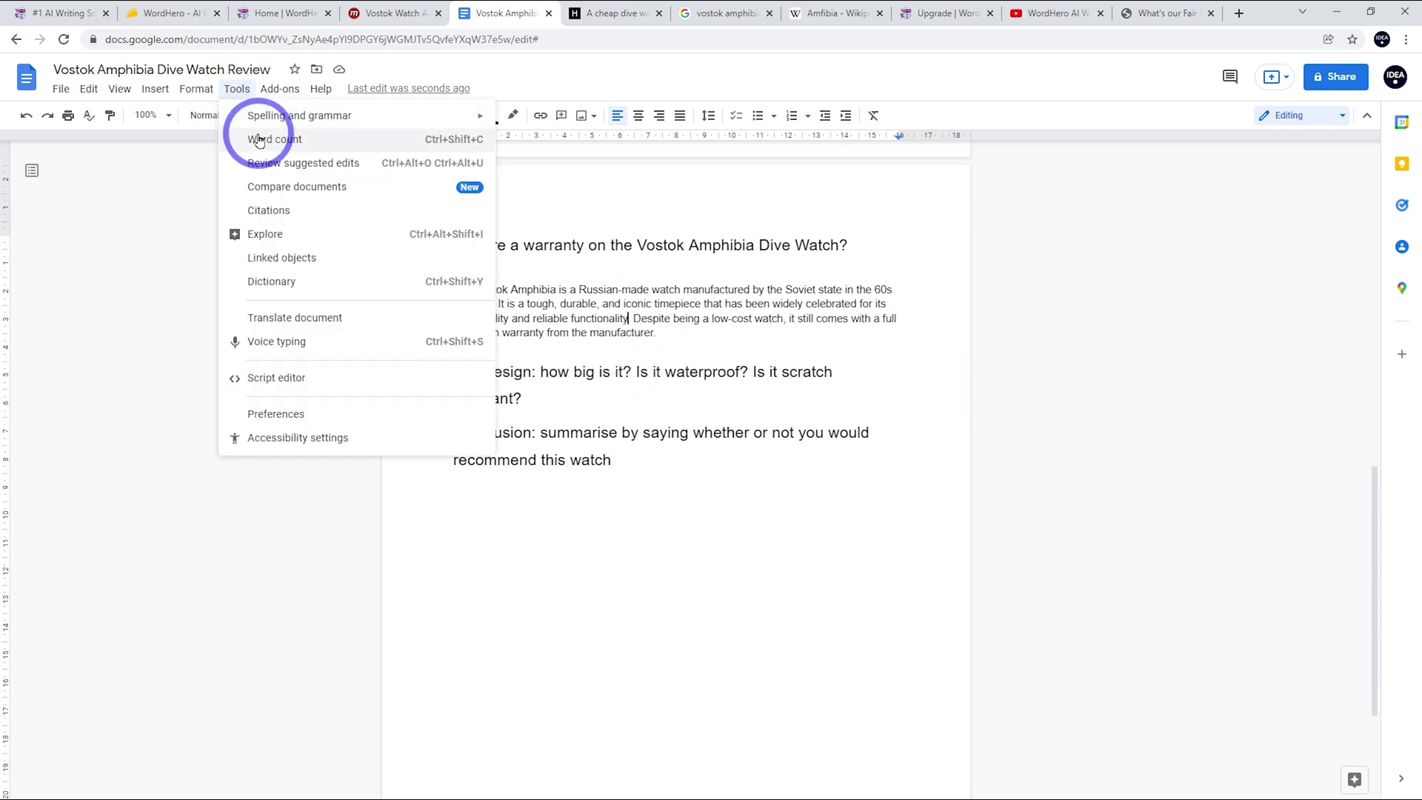
click(261, 140)
click(782, 549)
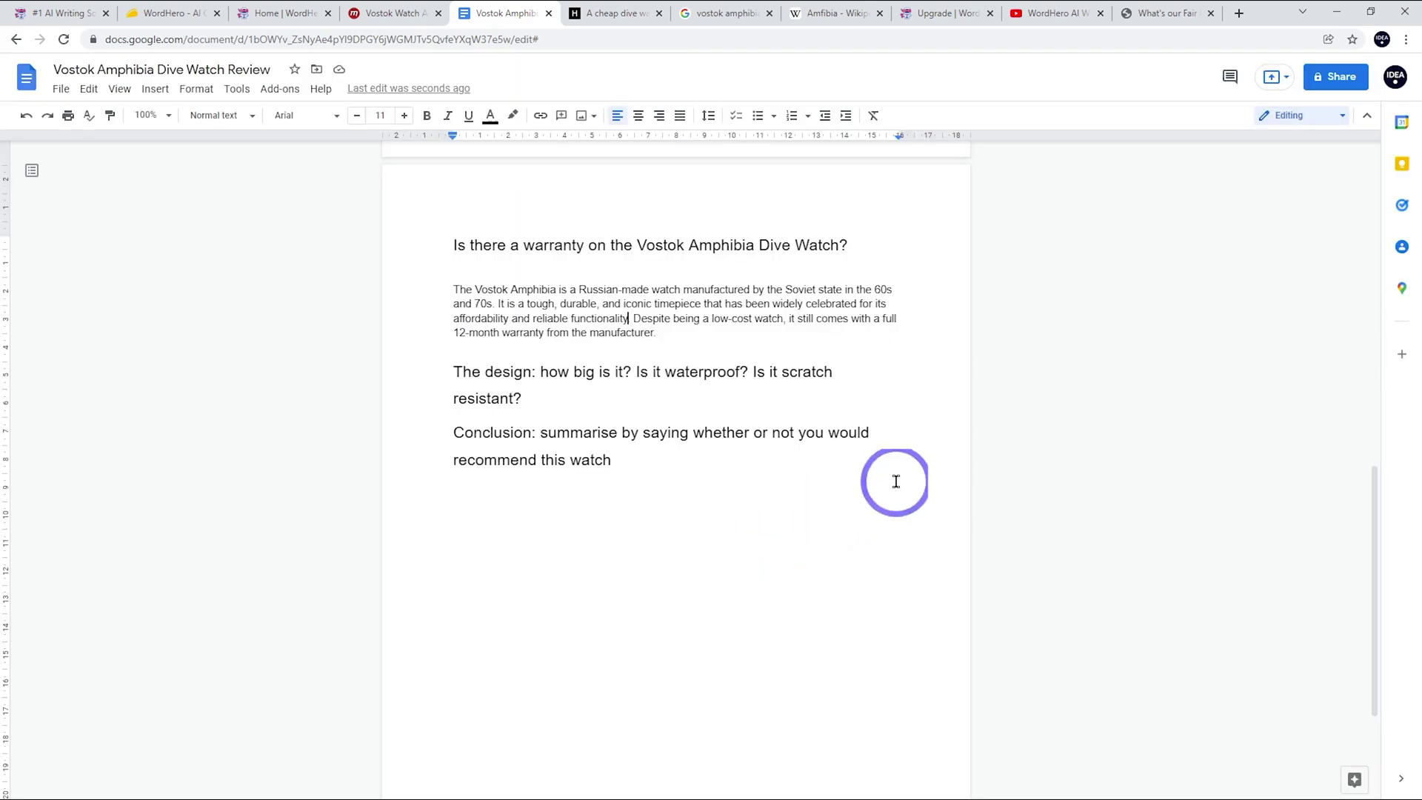
key(Return)
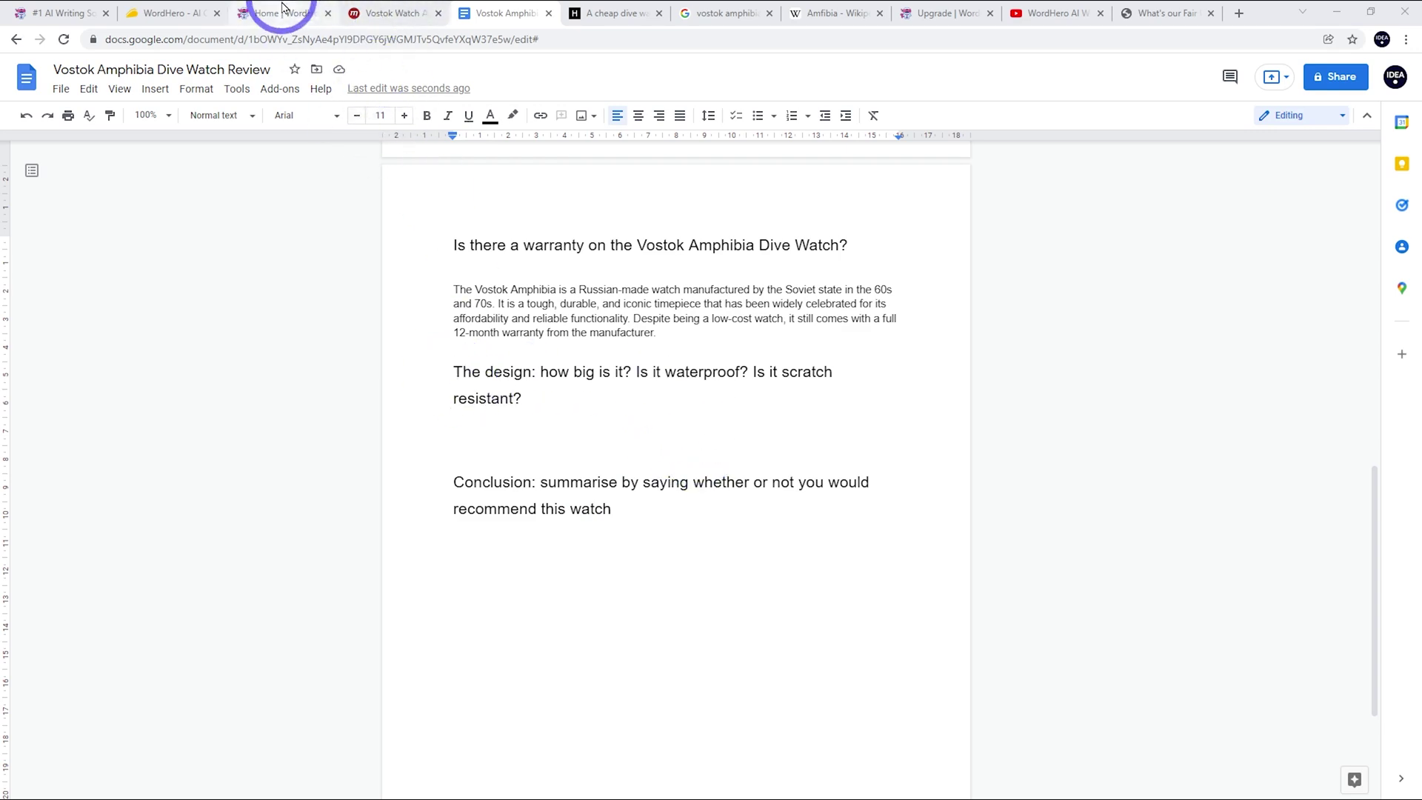
Set the topic to 'The design of the Vostok Amphibia Dive Watch'
drag(546, 402, 406, 384)
key(ctrl+c)
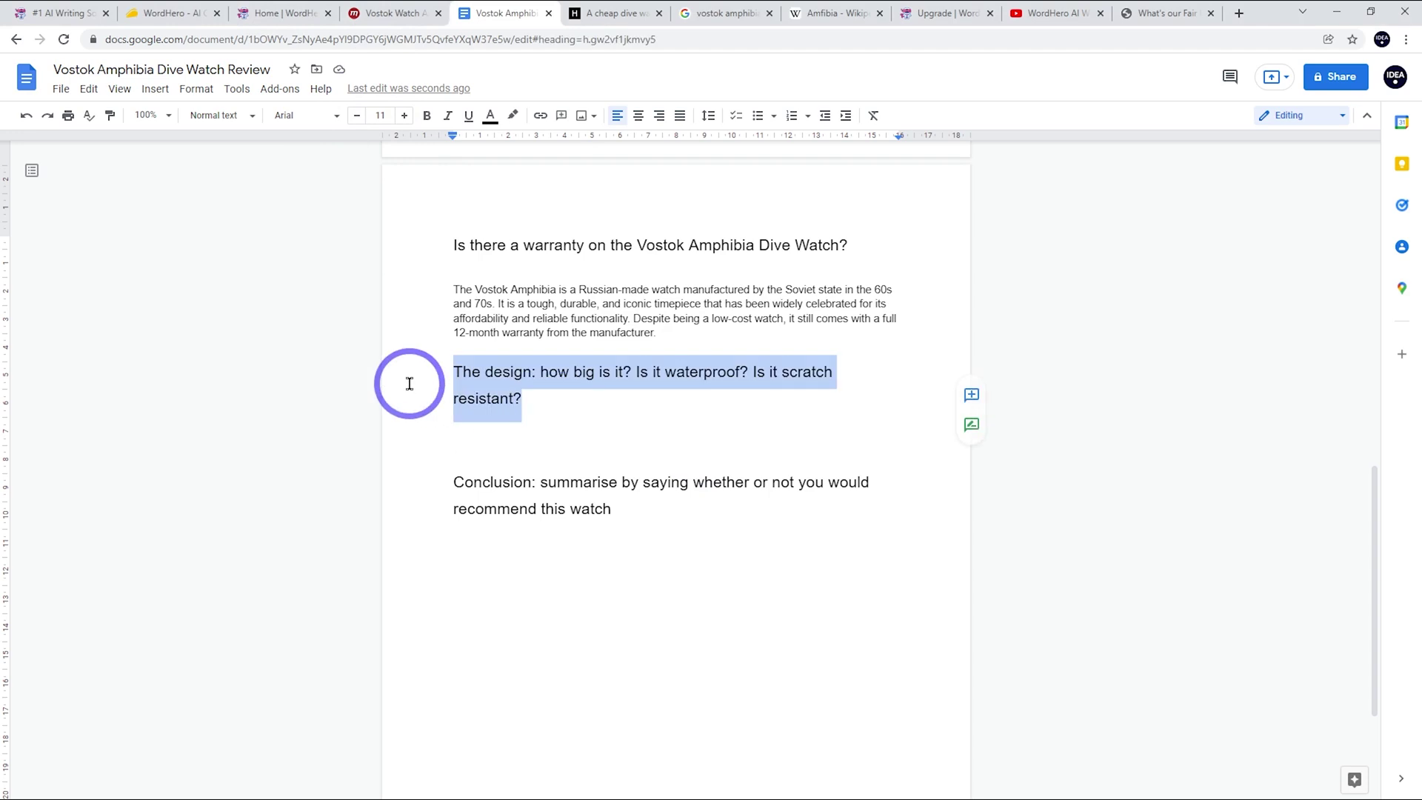
click(304, 14)
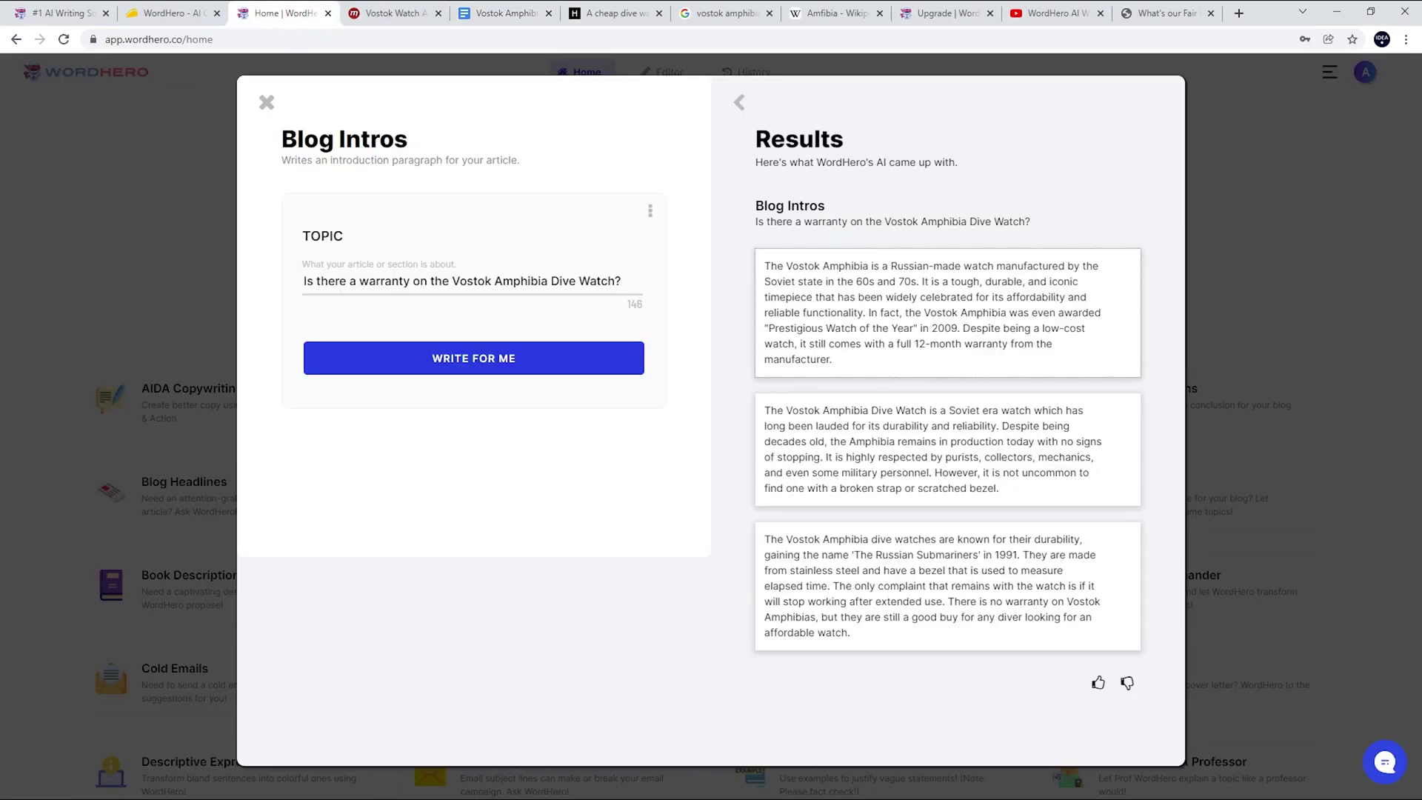
key(ctrl+a)
key(ctrl+v)
click(369, 280)
text(Vostok Amphibia Dive Watch)
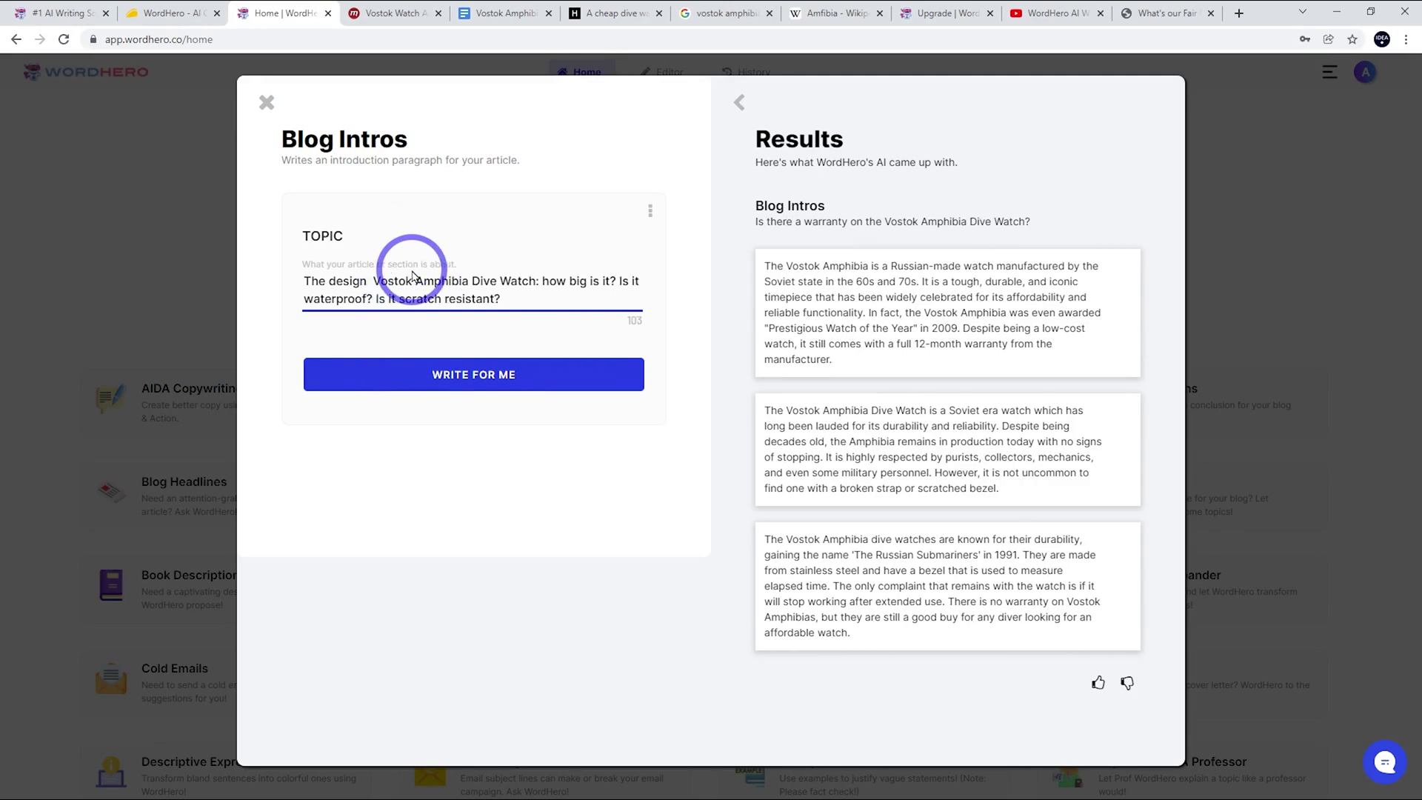
click(378, 282)
text(of the)
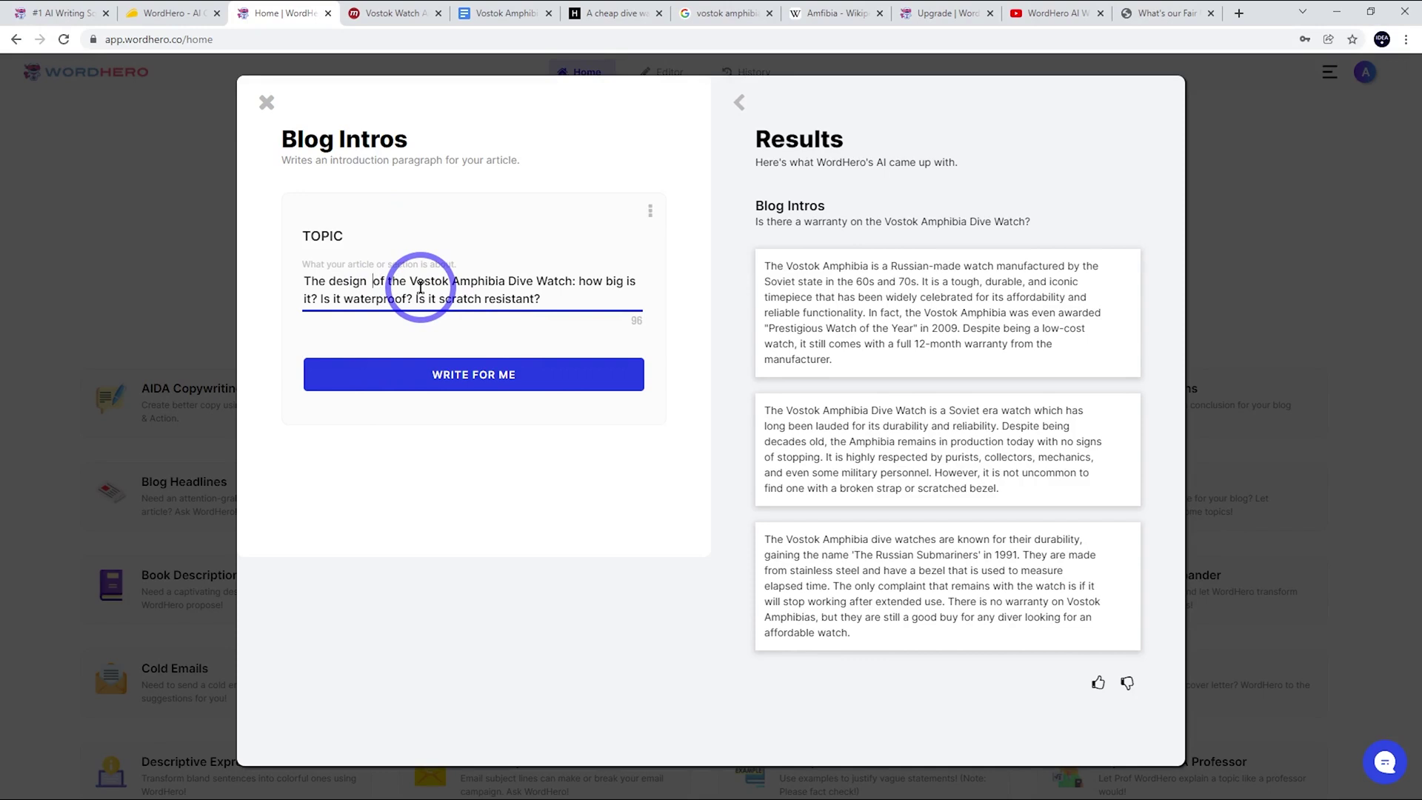
key(BackSpace)
Generate design intros and copy the second paragraph, about the watch's size
click(470, 375)
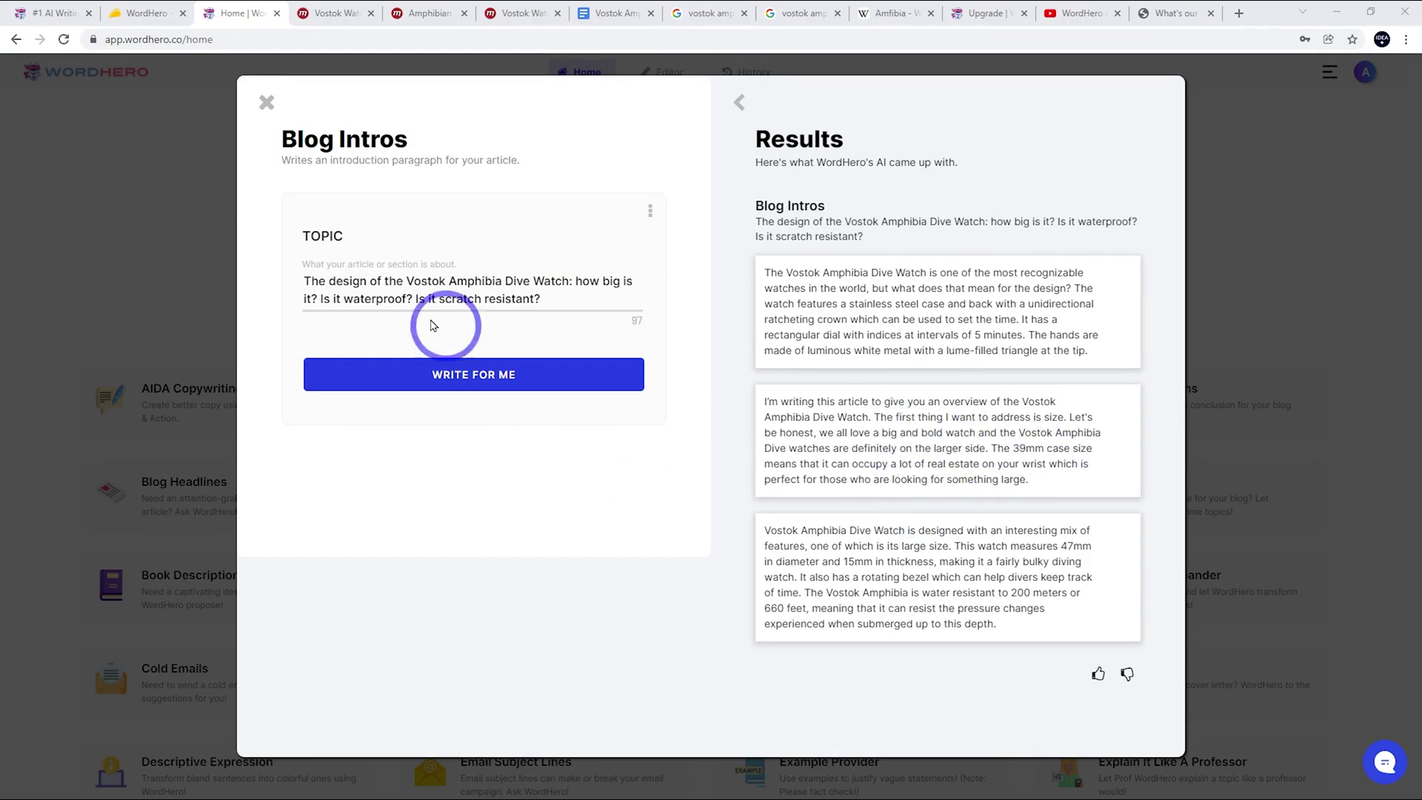
click(851, 444)
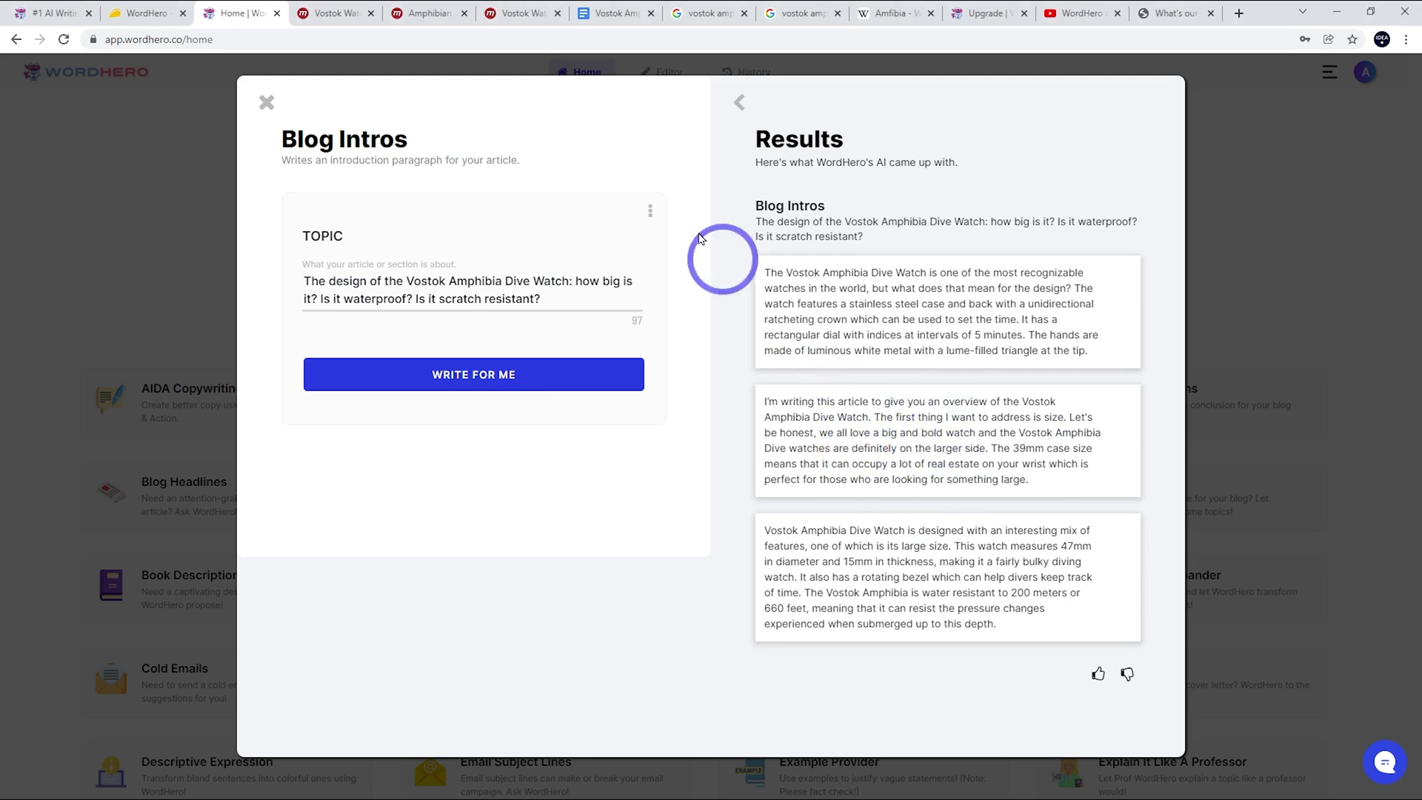
click(592, 13)
Paste the size paragraph on a new line under the design heading
click(664, 420)
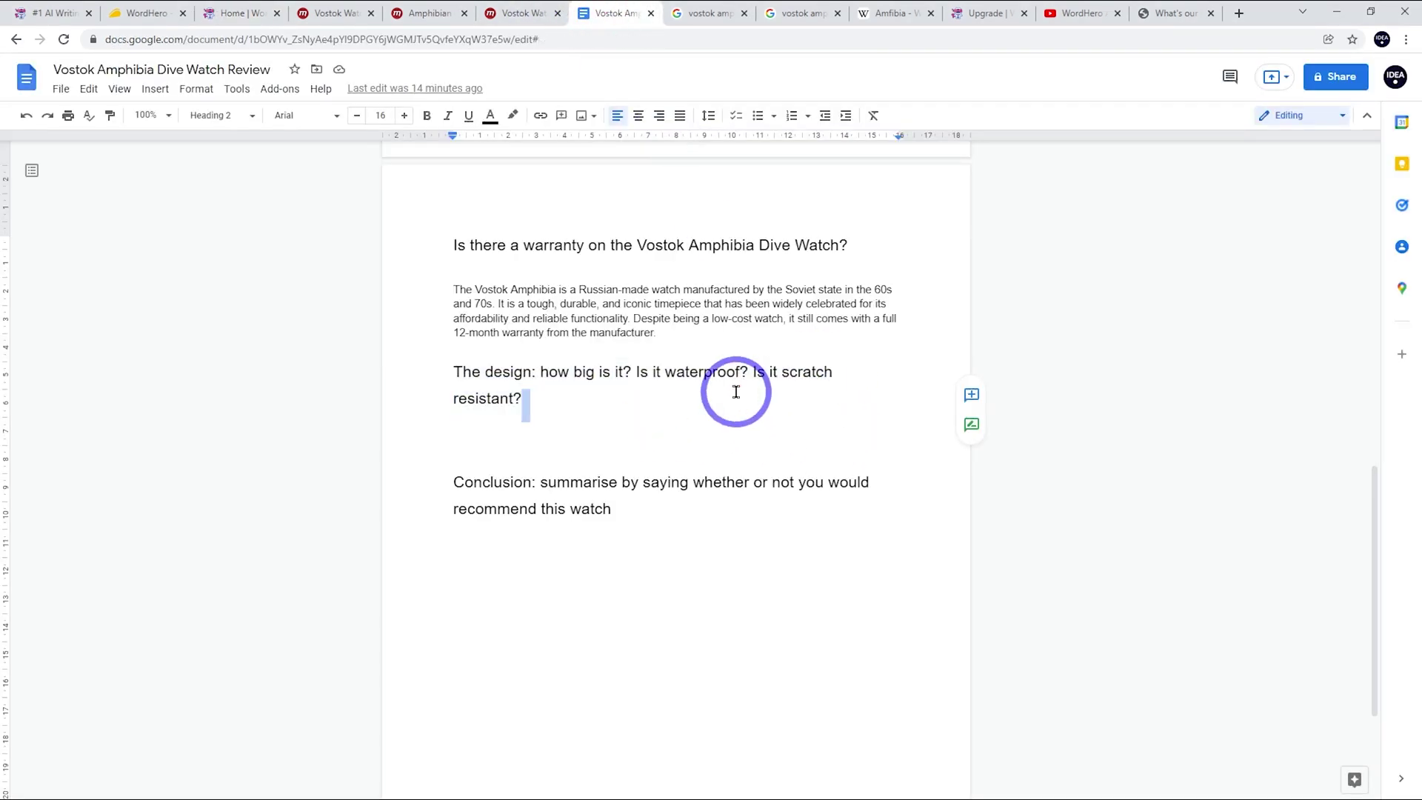
key(Return)
key(ctrl+v)
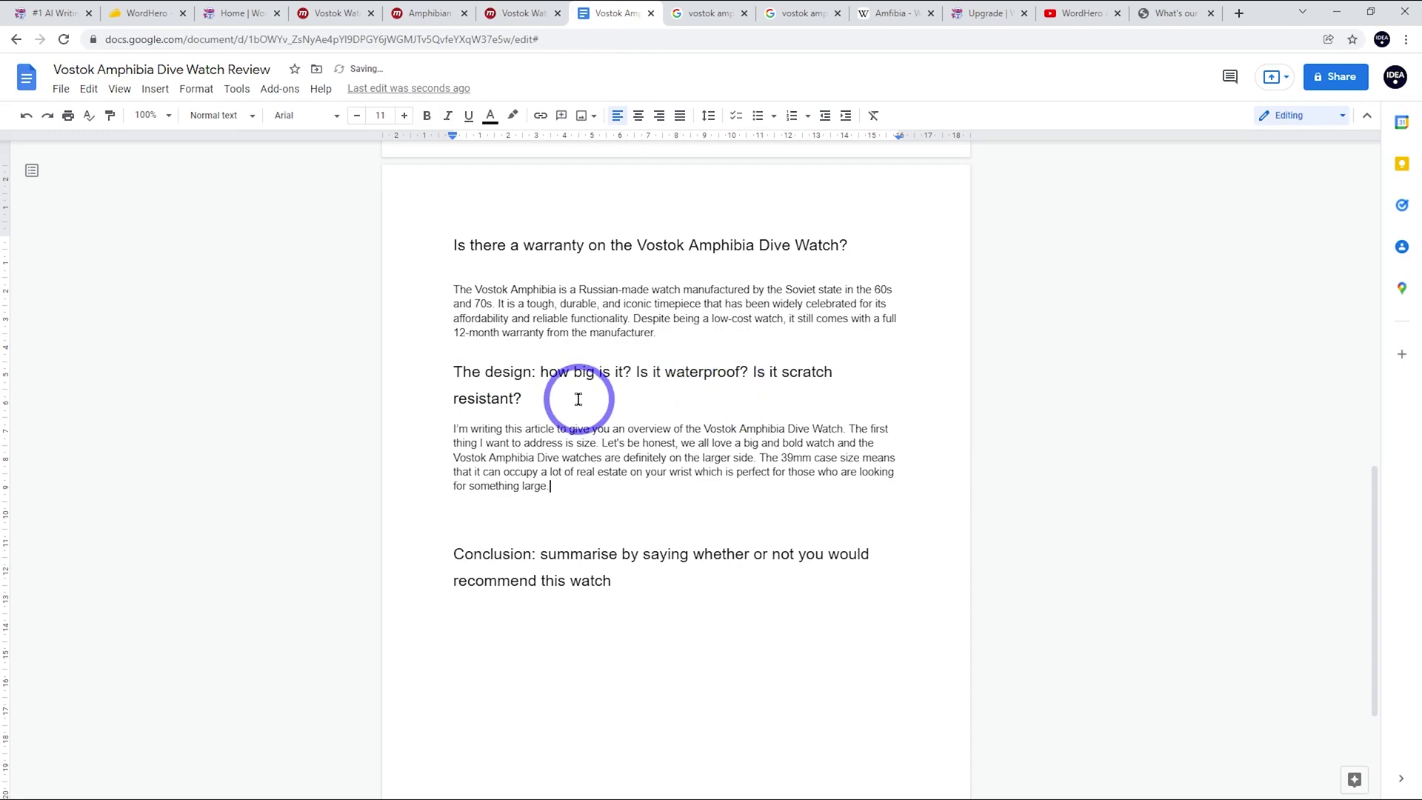
Move the waterproof and scratch questions out of the design heading to their own heading above Conclusion
drag(590, 393, 635, 371)
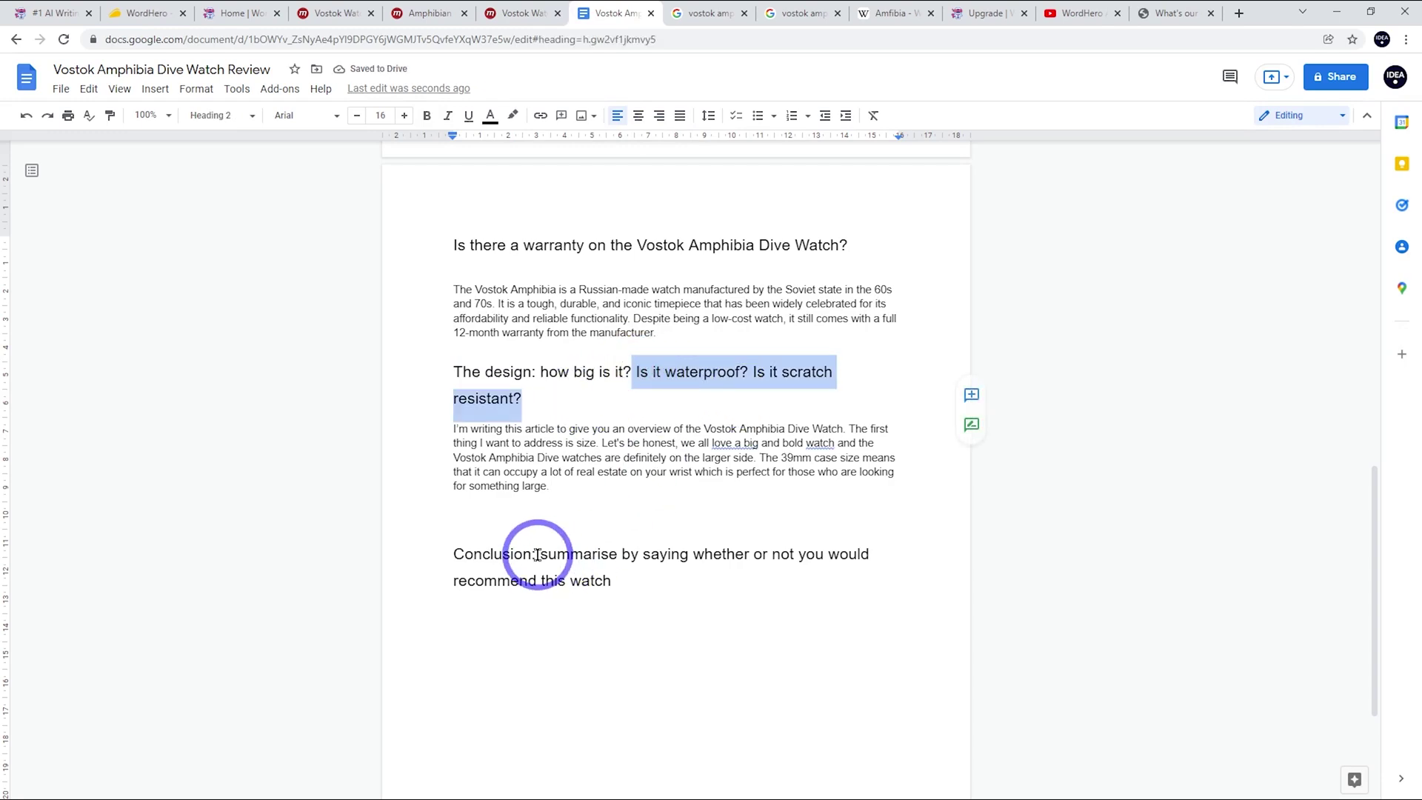
key(BackSpace)
click(559, 495)
key(ctrl+v)
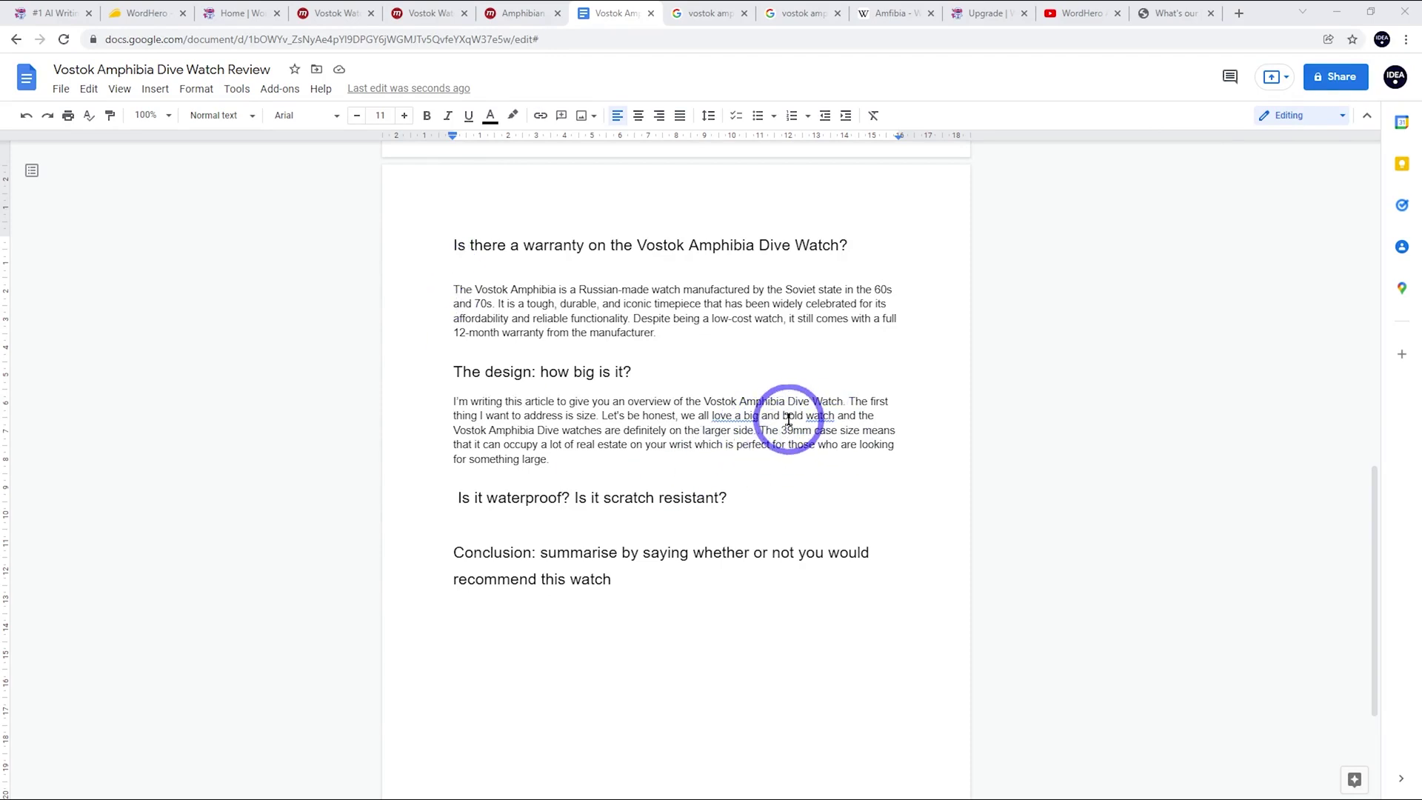
Check the Amphibian Classic listing's case sizes, then select the end of the design paragraph
click(523, 13)
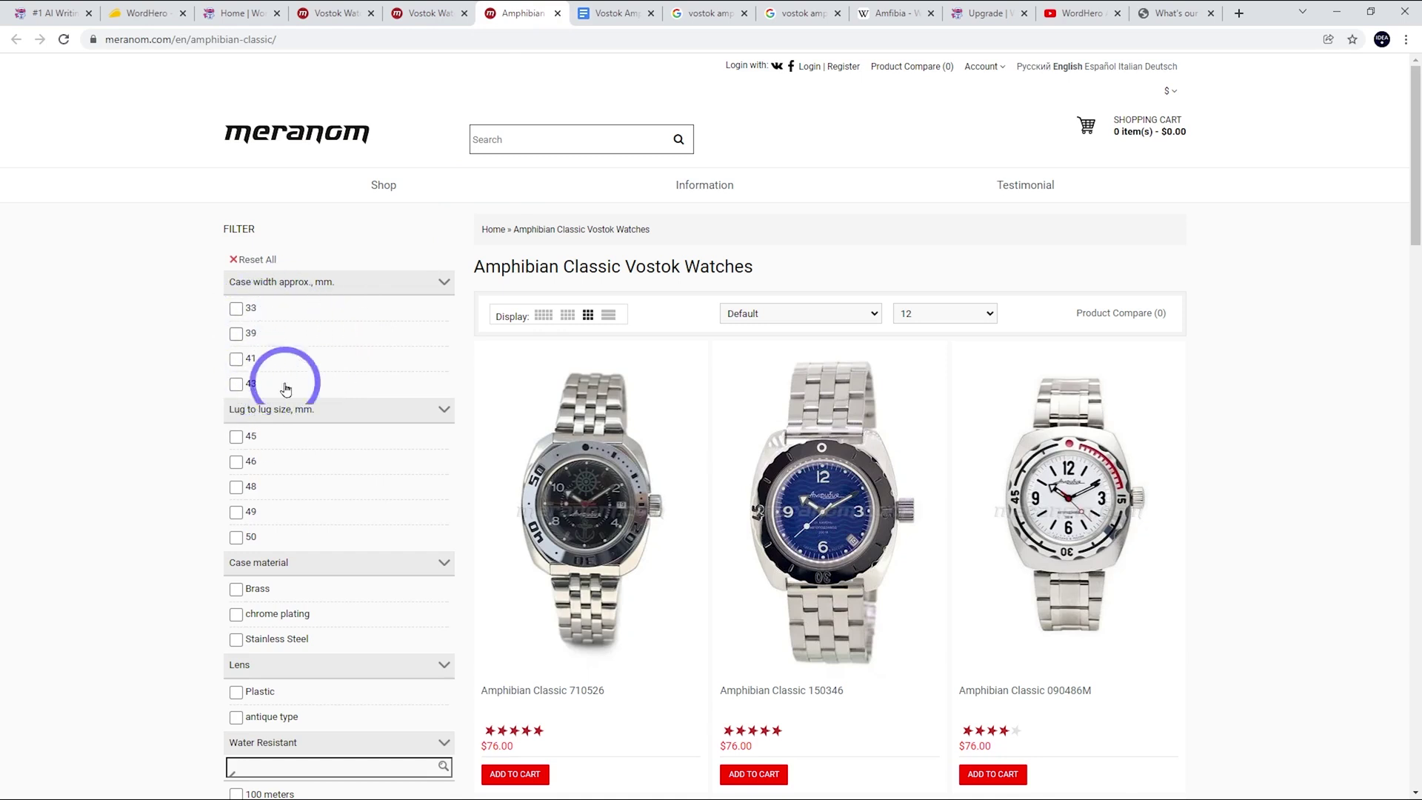
click(618, 9)
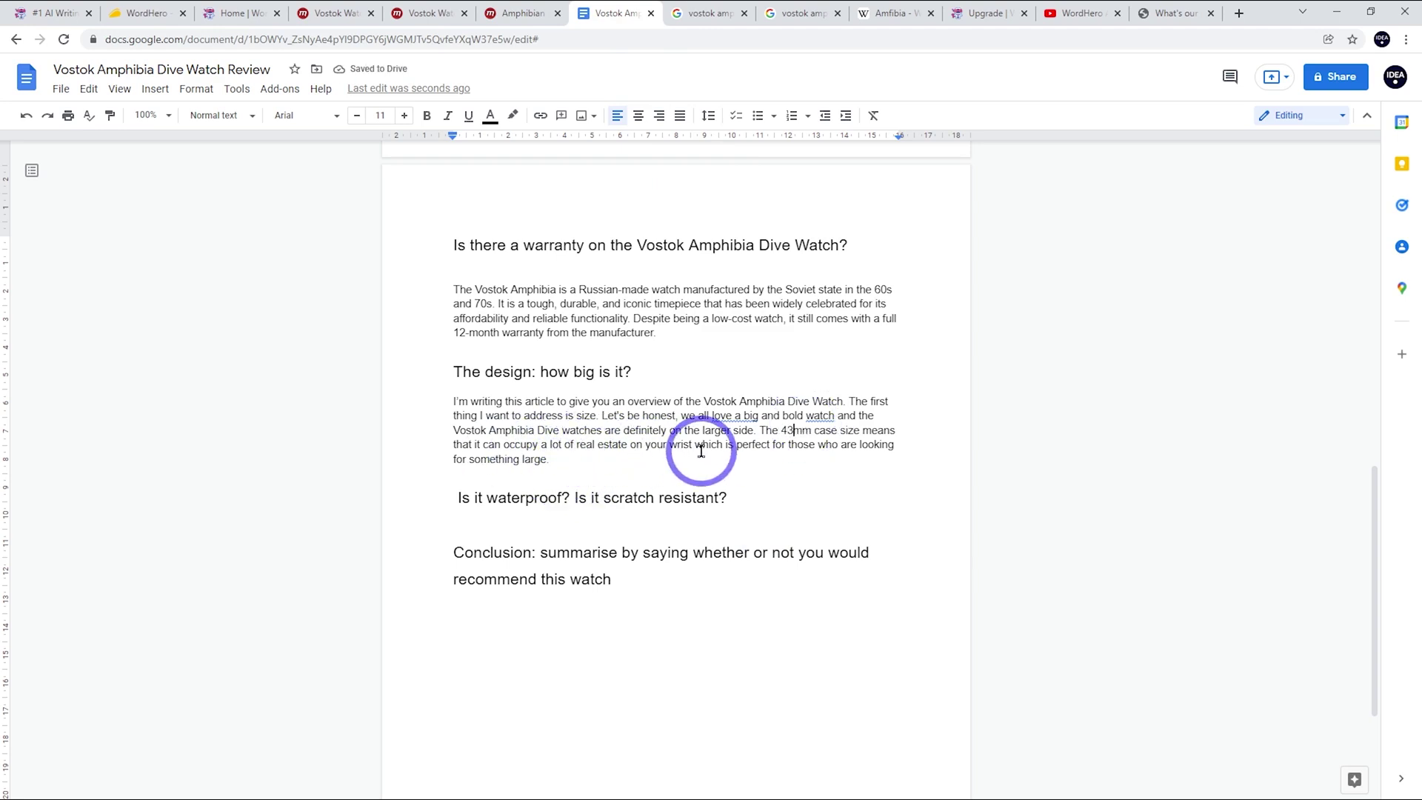
drag(549, 458, 611, 457)
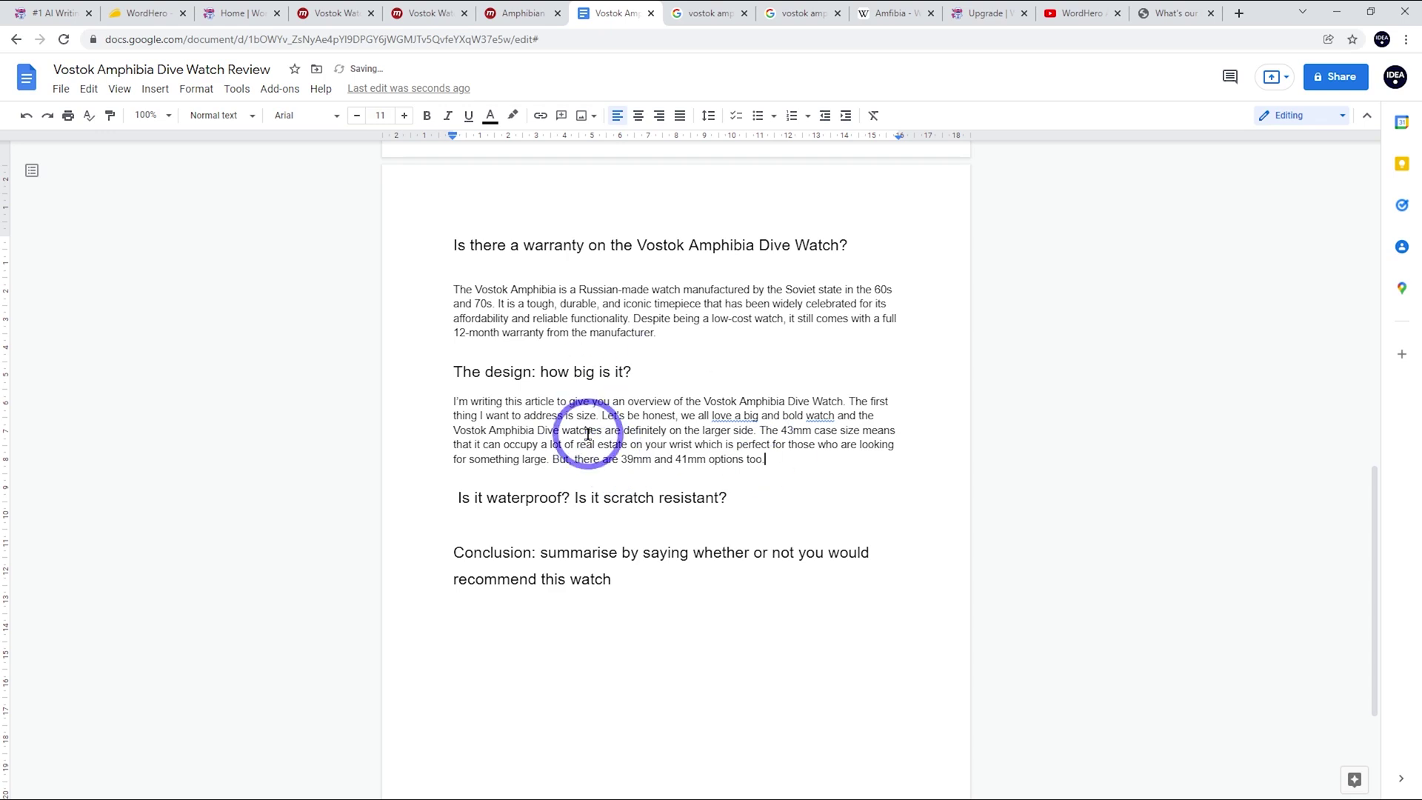
Copy the 'Is it waterproof?' question from the doc into the Blog Intros topic
drag(569, 498, 438, 497)
key(ctrl+c)
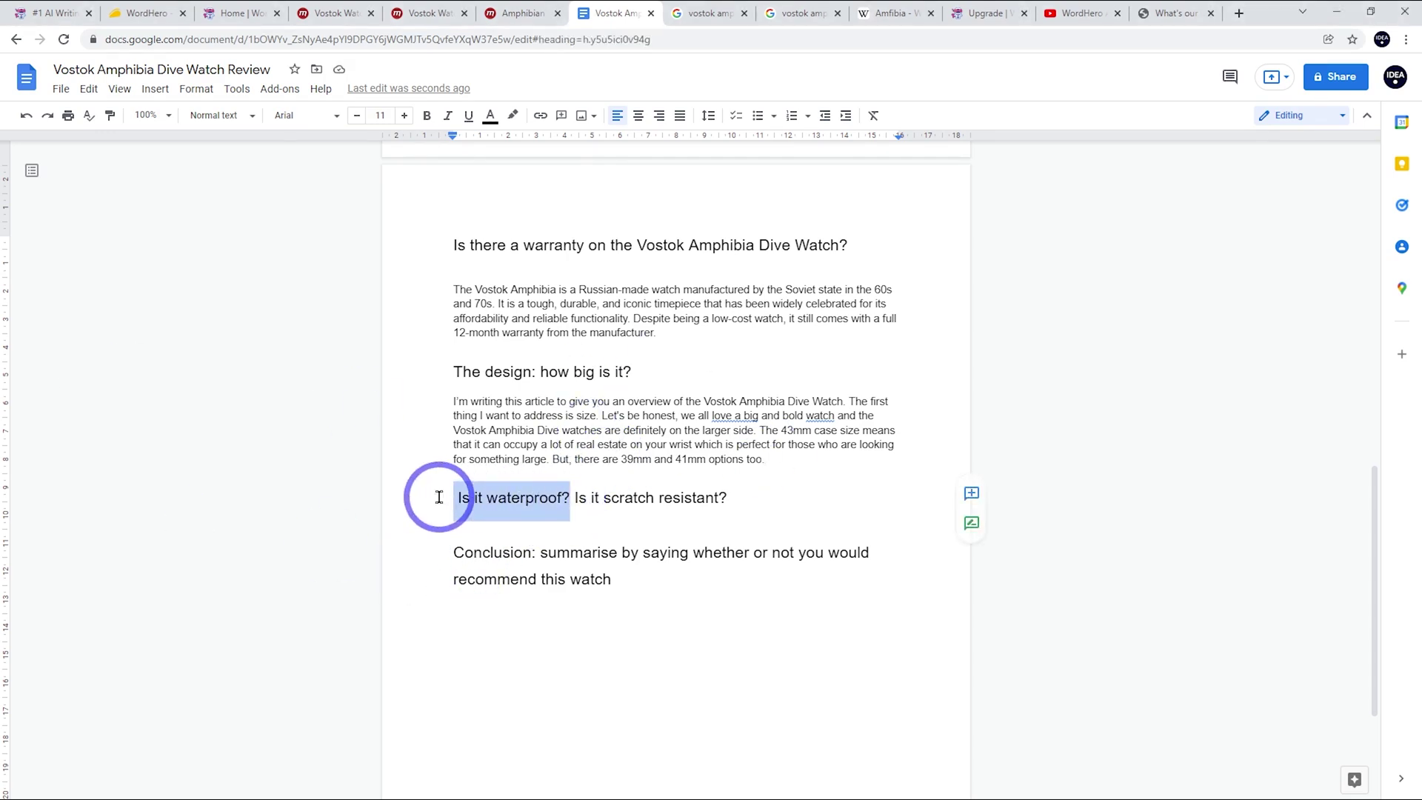
click(524, 10)
click(241, 13)
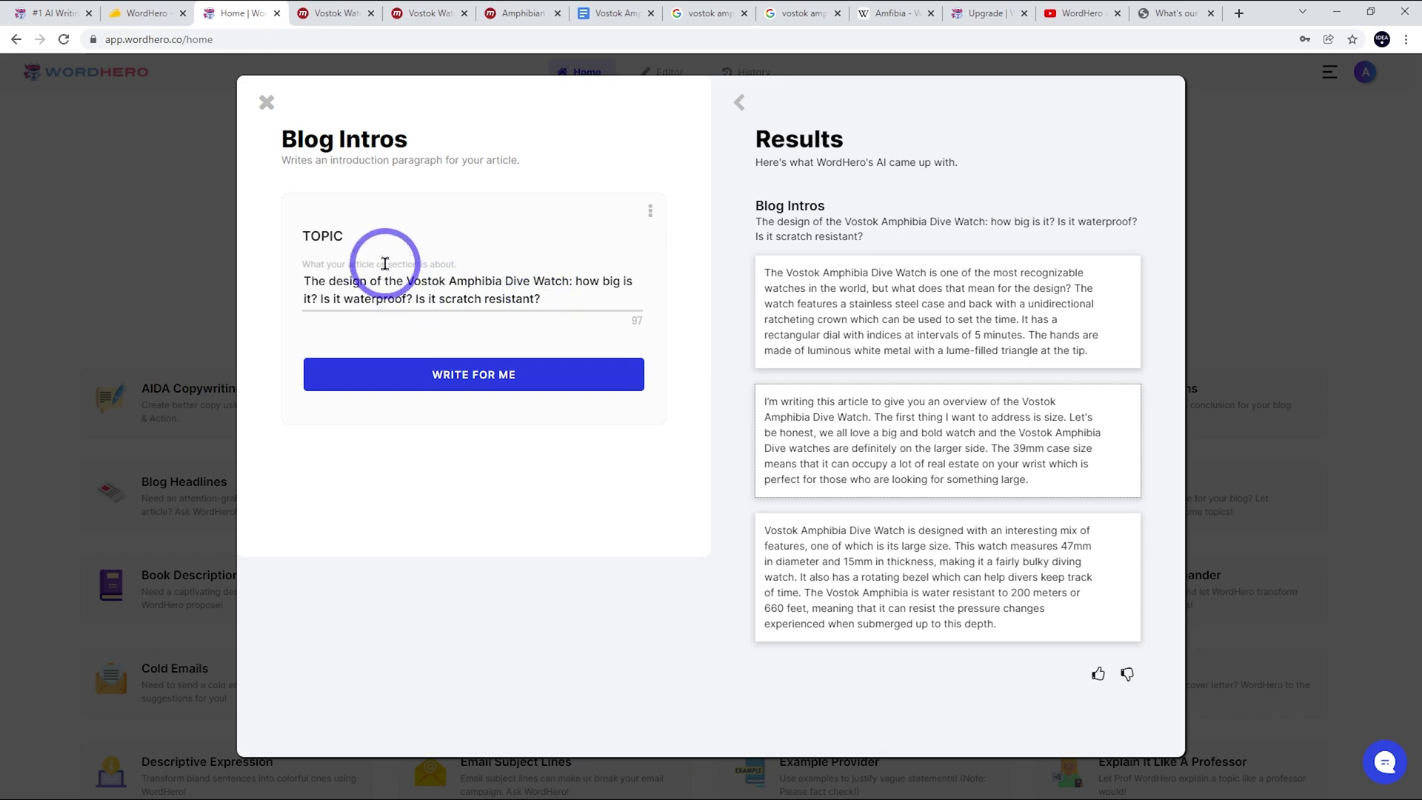
click(575, 291)
drag(575, 292, 578, 278)
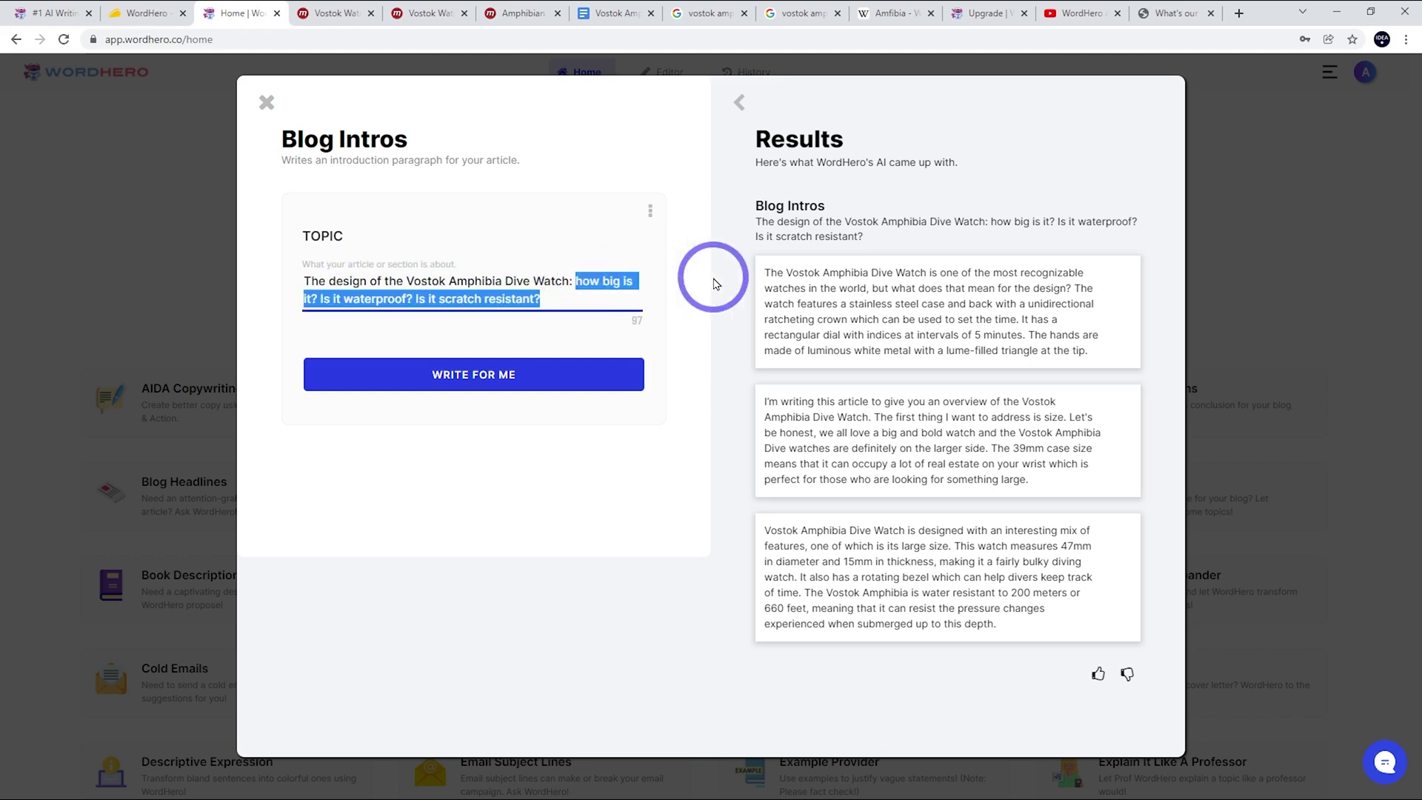
key(ctrl+v)
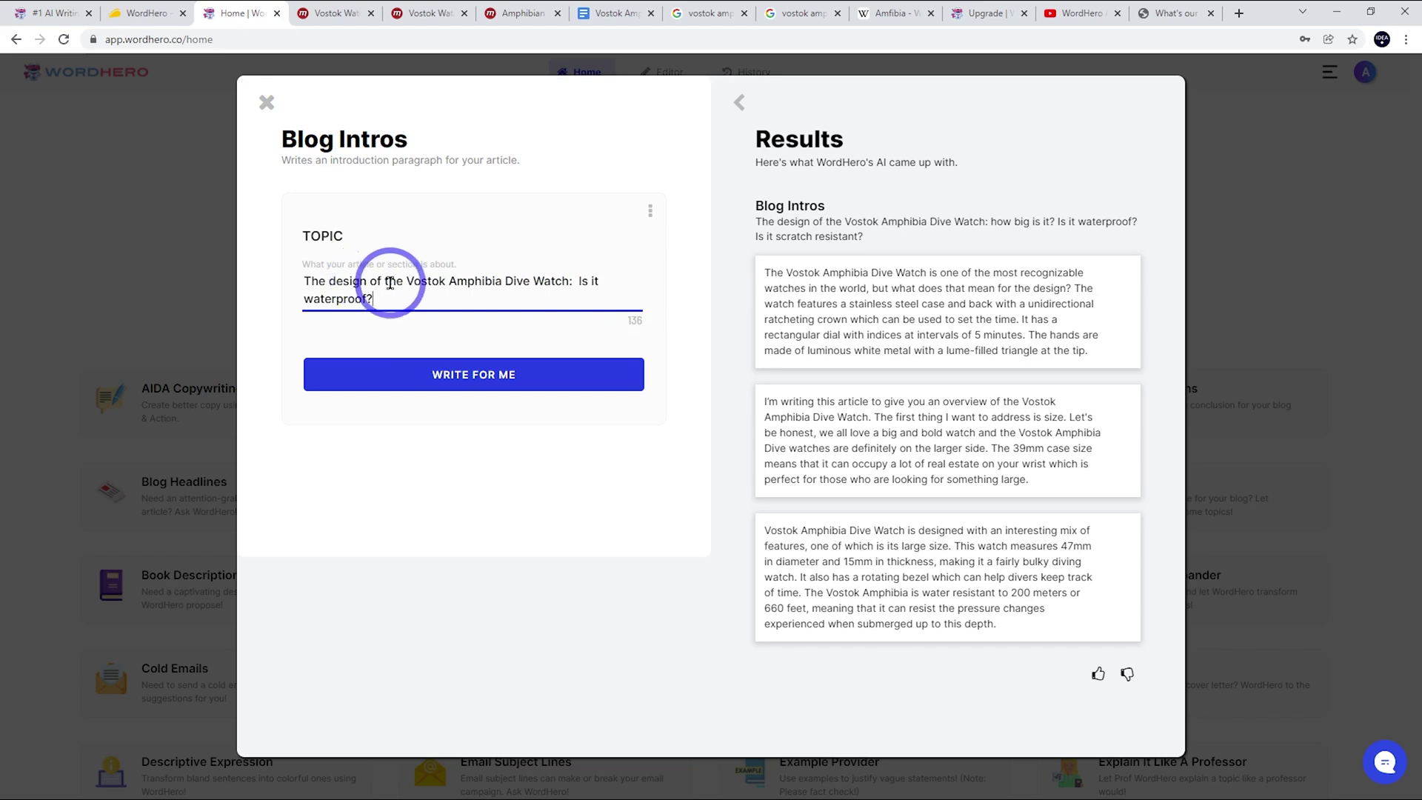
Trim the topic to 'Water Resistance of the Vostok Amphibia Dive Watch', generate intros, copy the third
click(381, 280)
key(BackSpace)
key(BackSpace)
key(BackSpace)
key(BackSpace)
key(BackSpace)
key(BackSpace)
key(BackSpace)
key(BackSpace)
key(BackSpace)
key(BackSpace)
key(BackSpace)
key(BackSpace)
key(BackSpace)
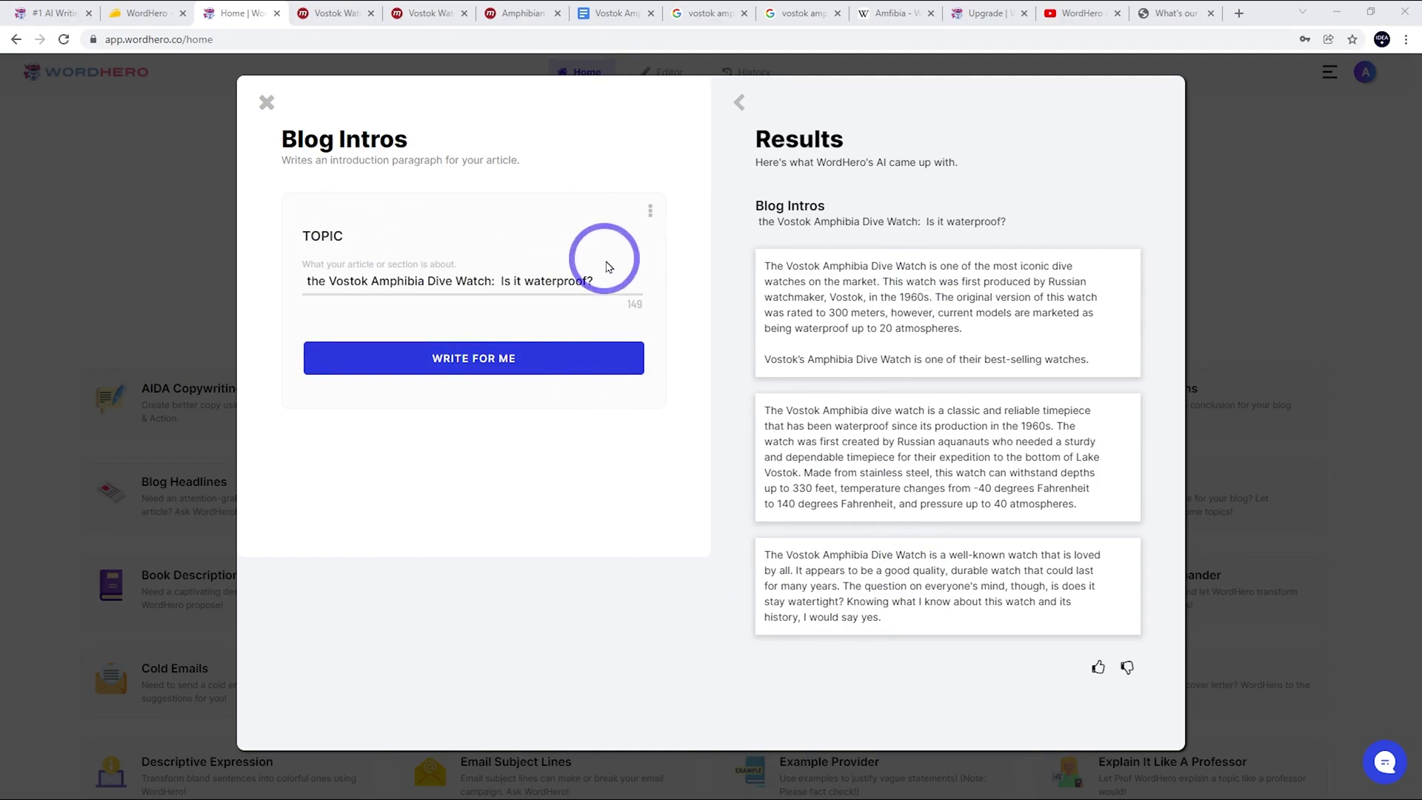
drag(615, 280, 506, 282)
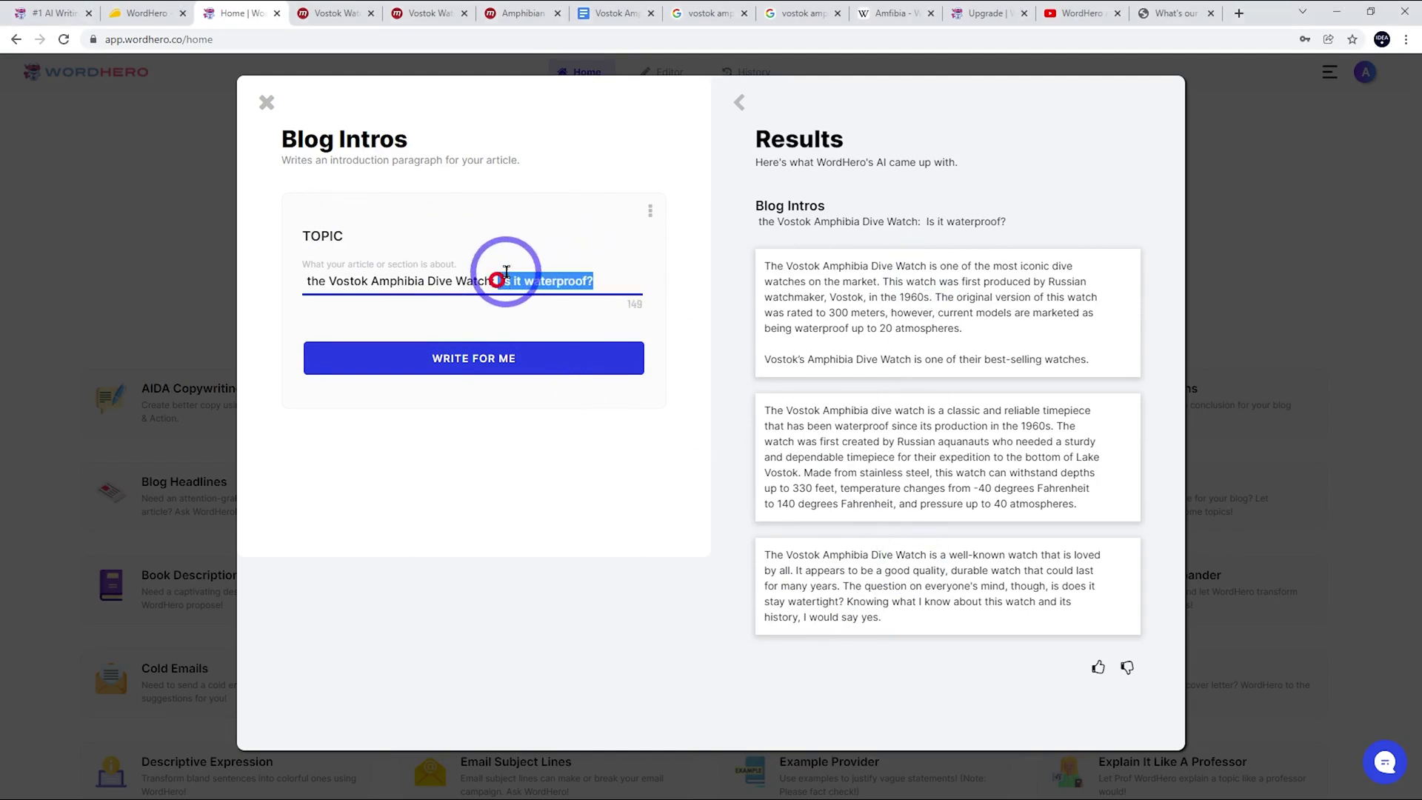
key(BackSpace)
key(BackSpace)
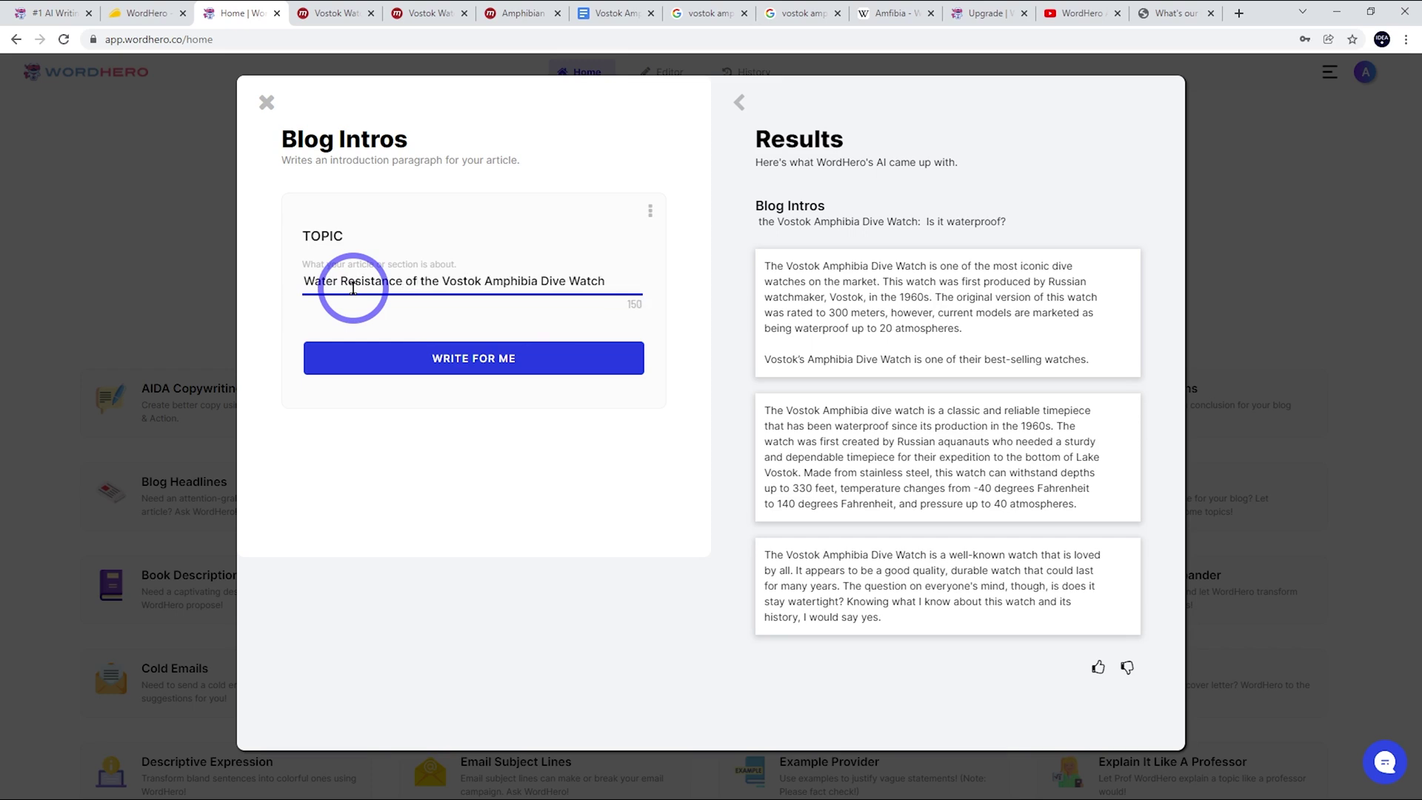
click(483, 378)
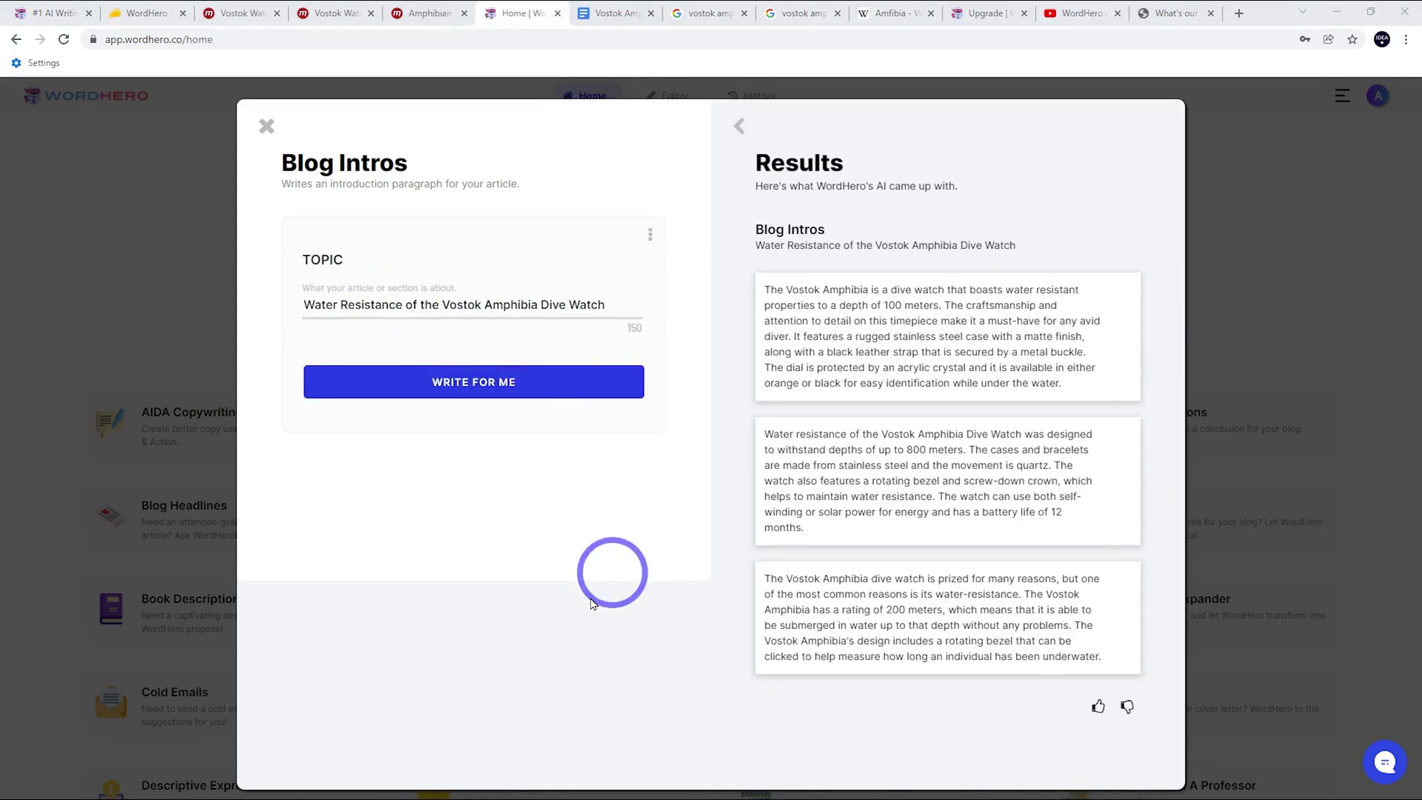
click(870, 621)
Paste the 200-meter water-resistance paragraph below the 'Is it waterproof?' heading
click(624, 14)
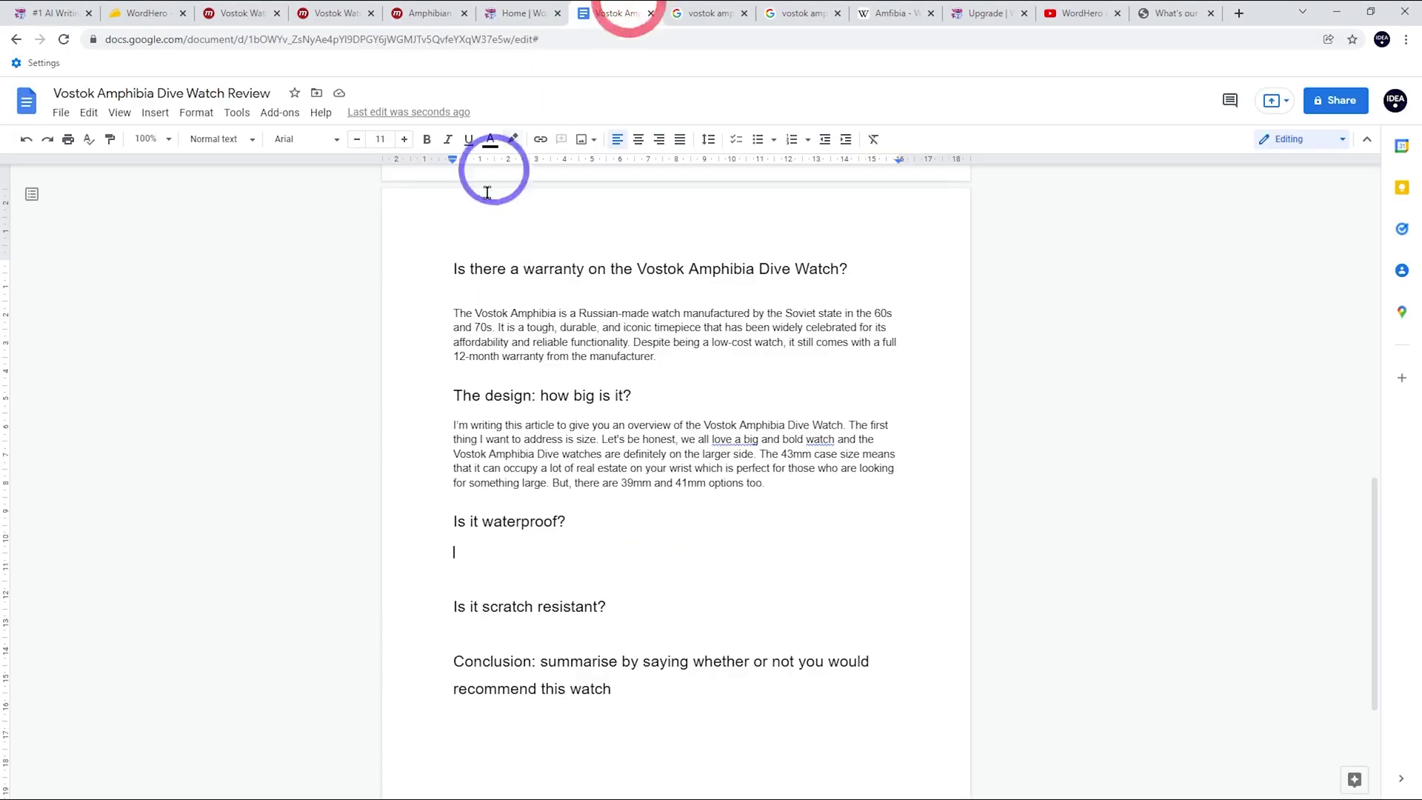
key(ctrl+v)
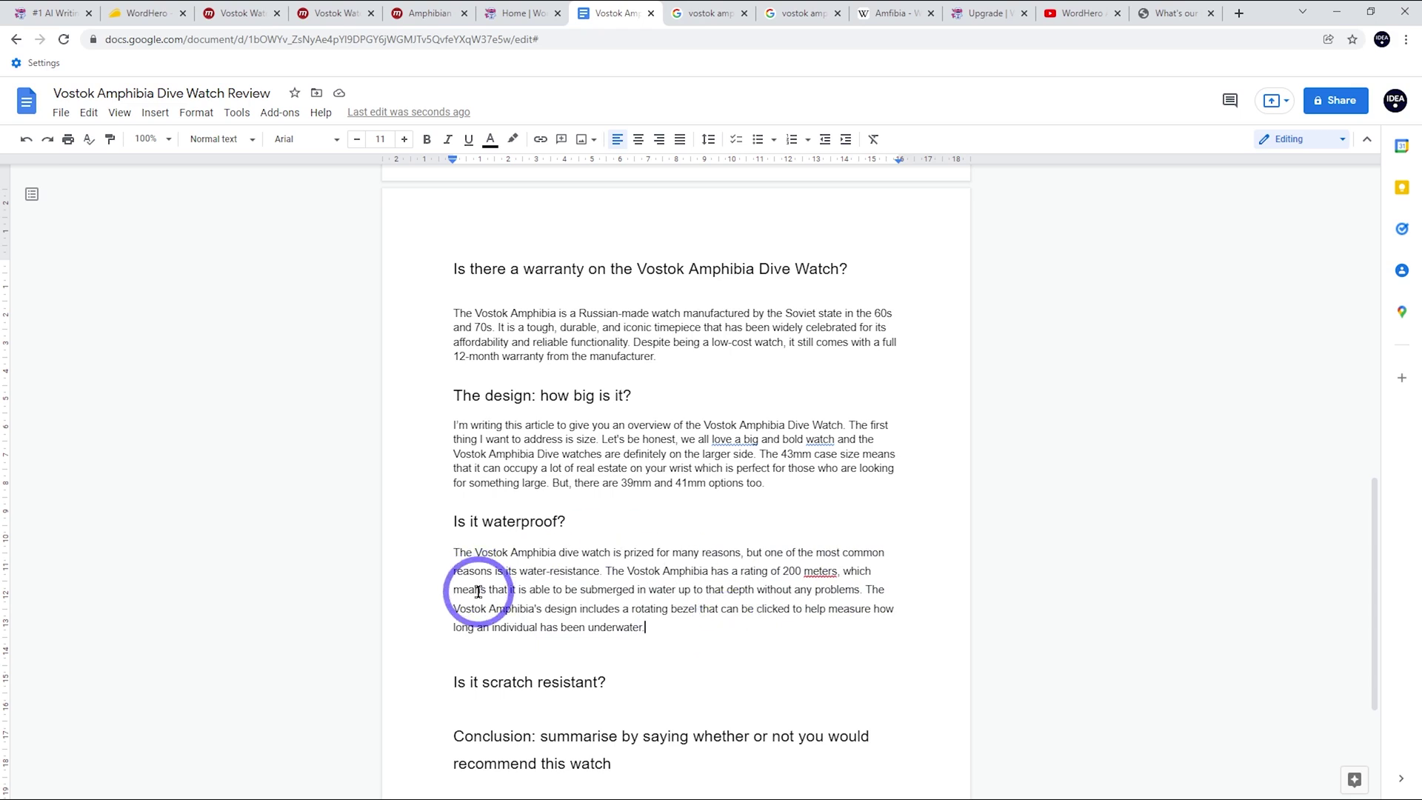
scroll(581, 609, down, 2)
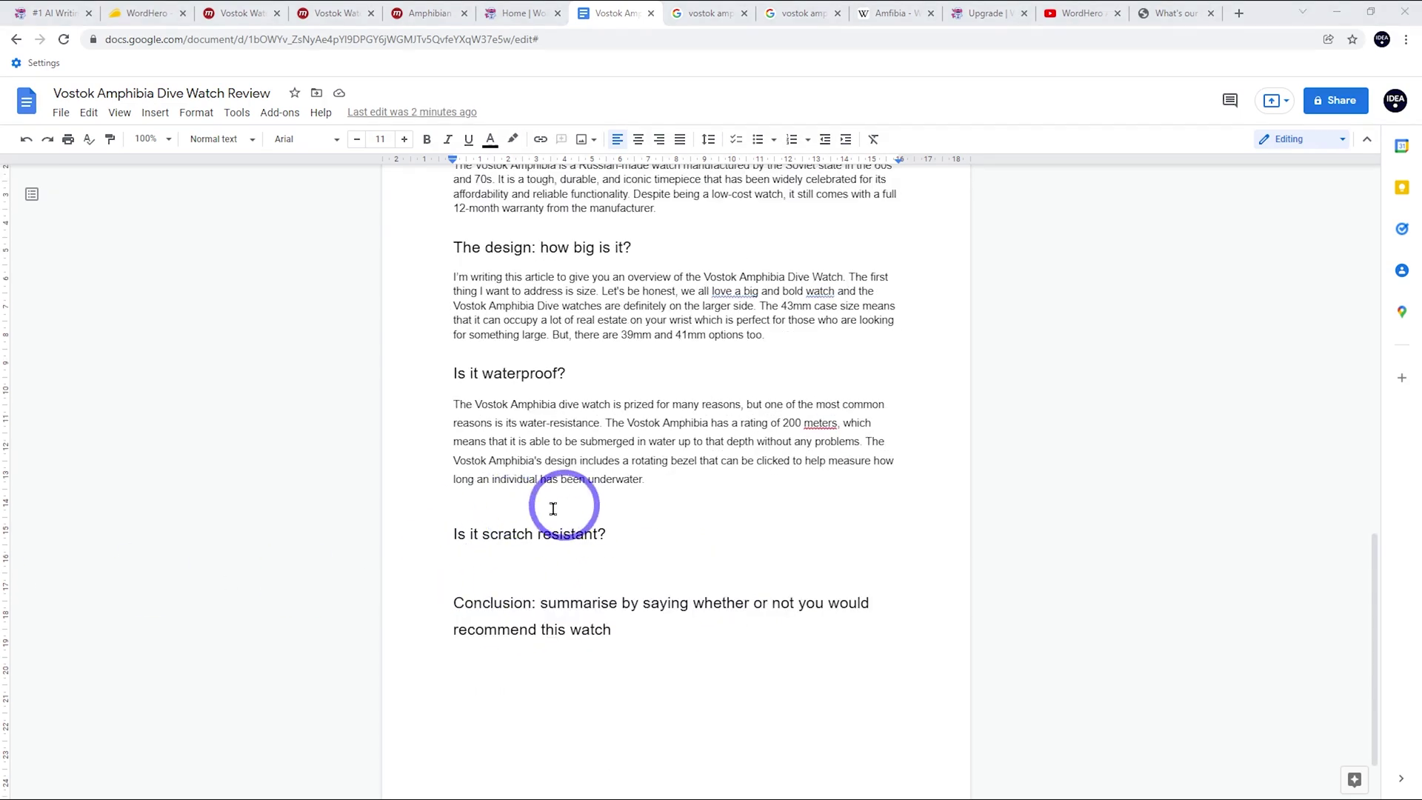
Reword the scratch heading to 'Is the acrylic face scratch resistant?' and paste it as WordHero's topic
click(463, 536)
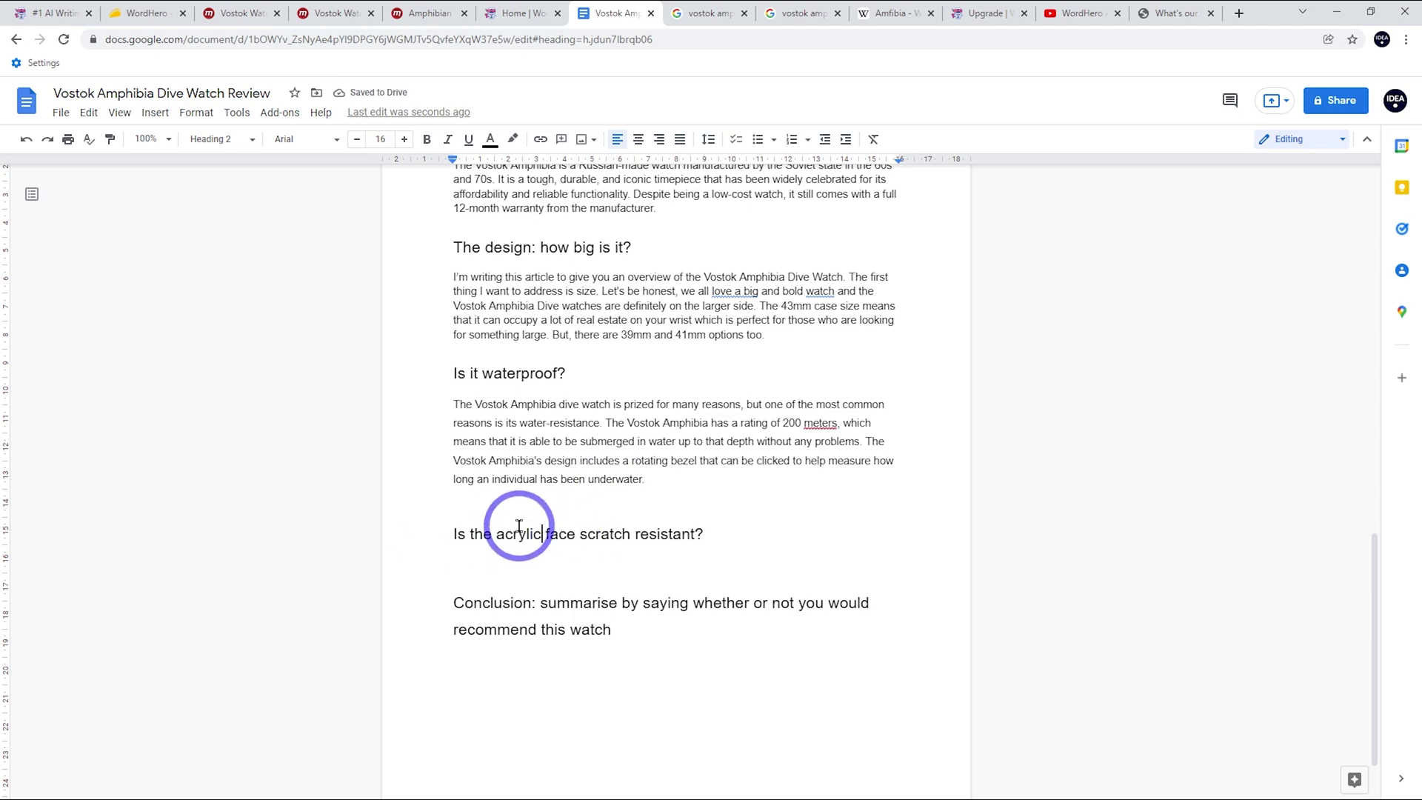
drag(752, 551, 400, 534)
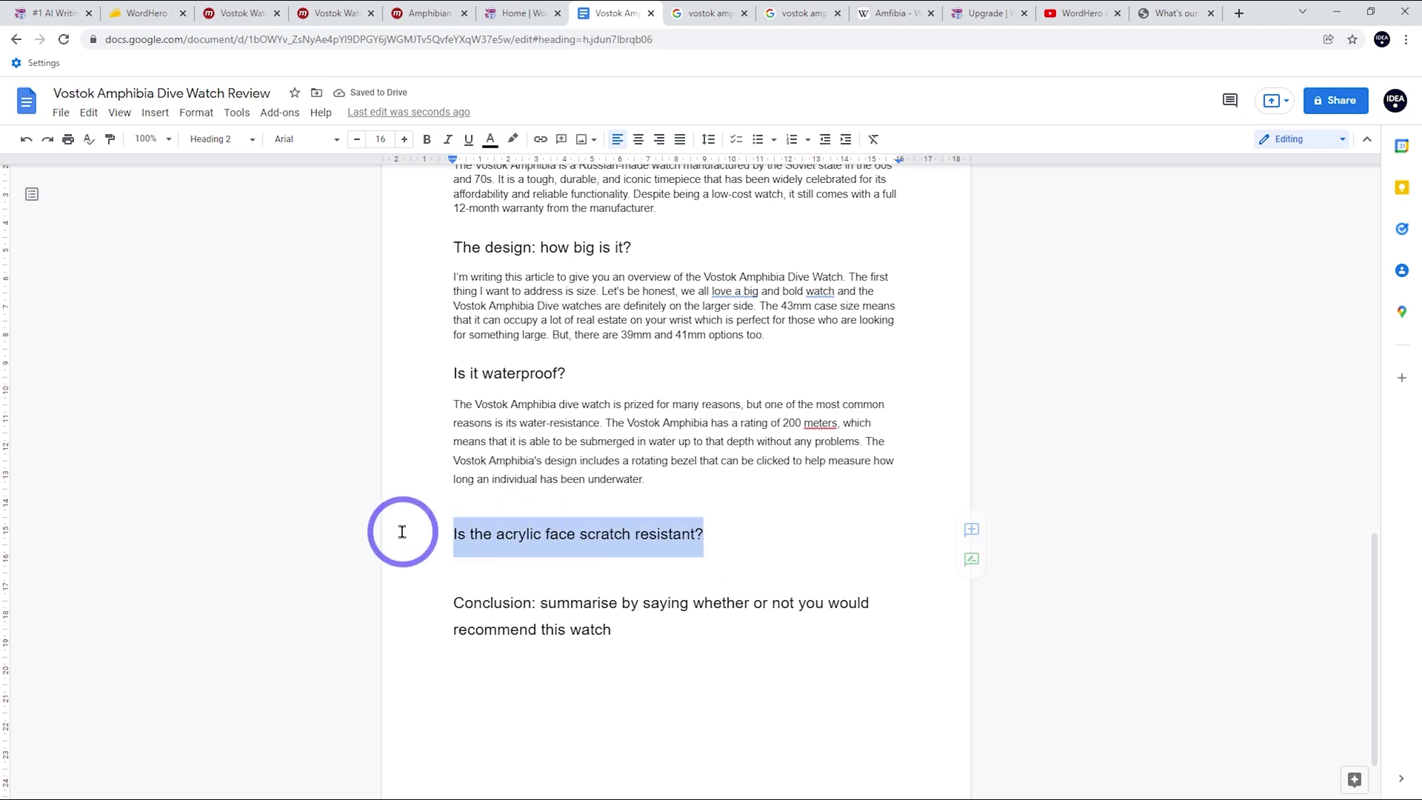
click(510, 11)
click(460, 311)
key(ctrl+v)
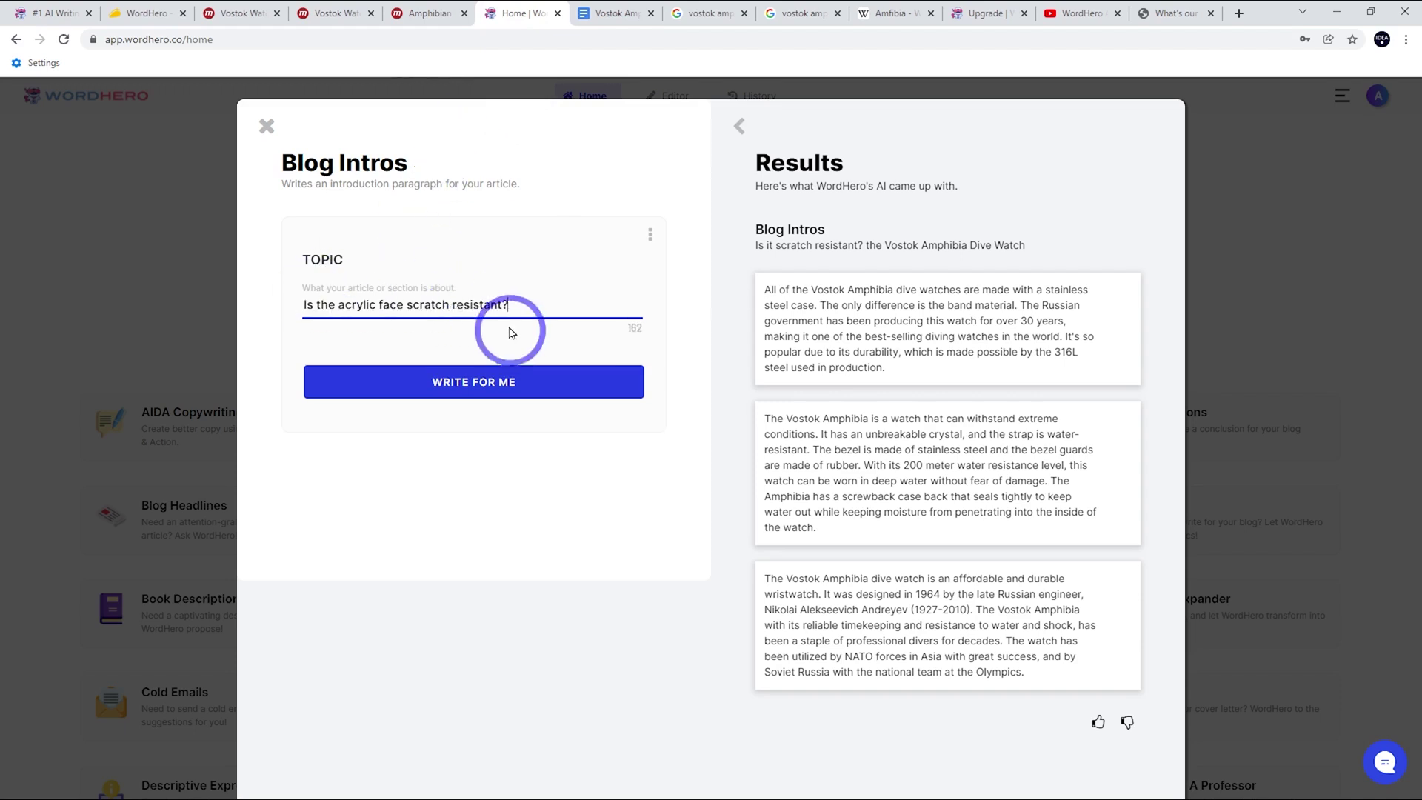
Prefix the topic with 'Vostok Amphiba - ', generate intros and copy the first one
click(303, 305)
text(Vostok Amphiba -)
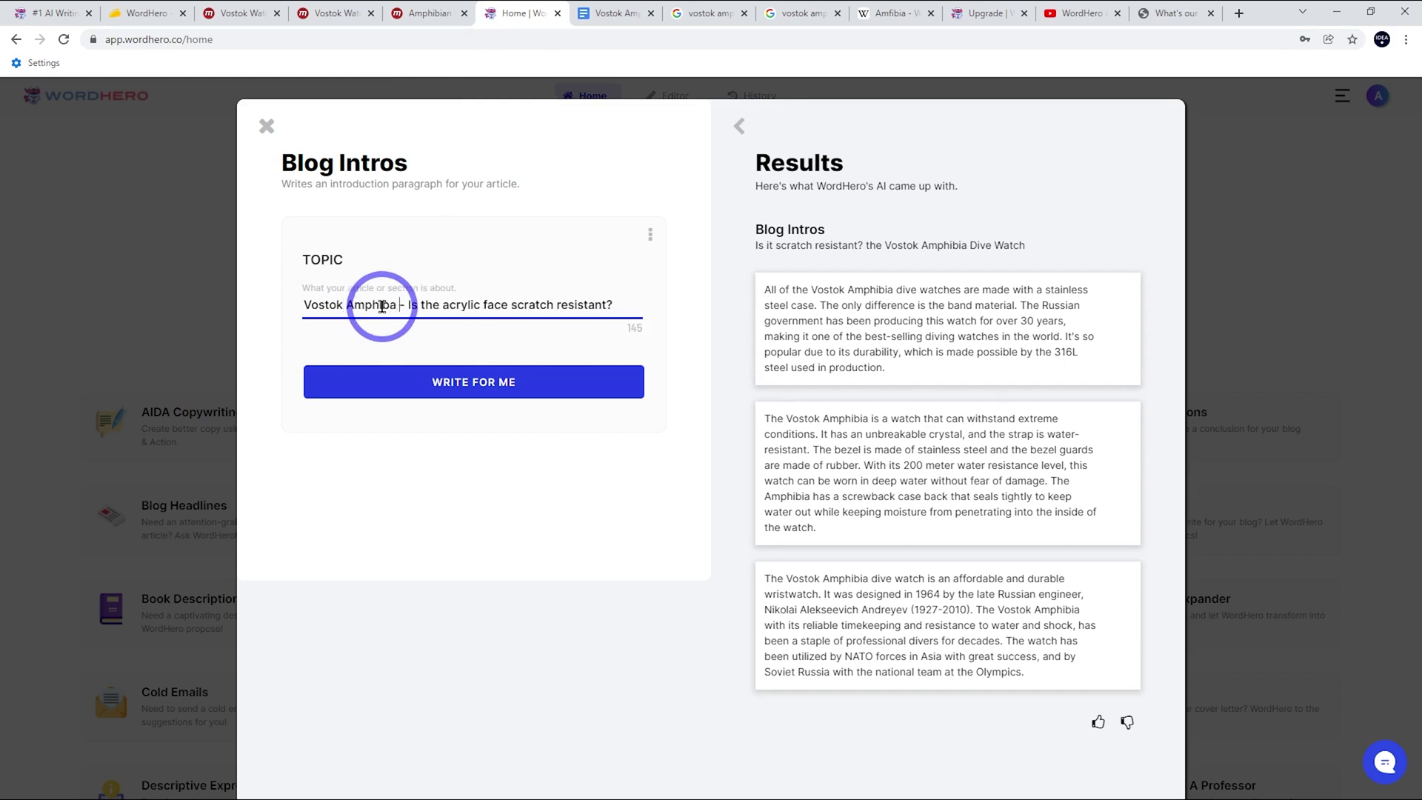
click(543, 391)
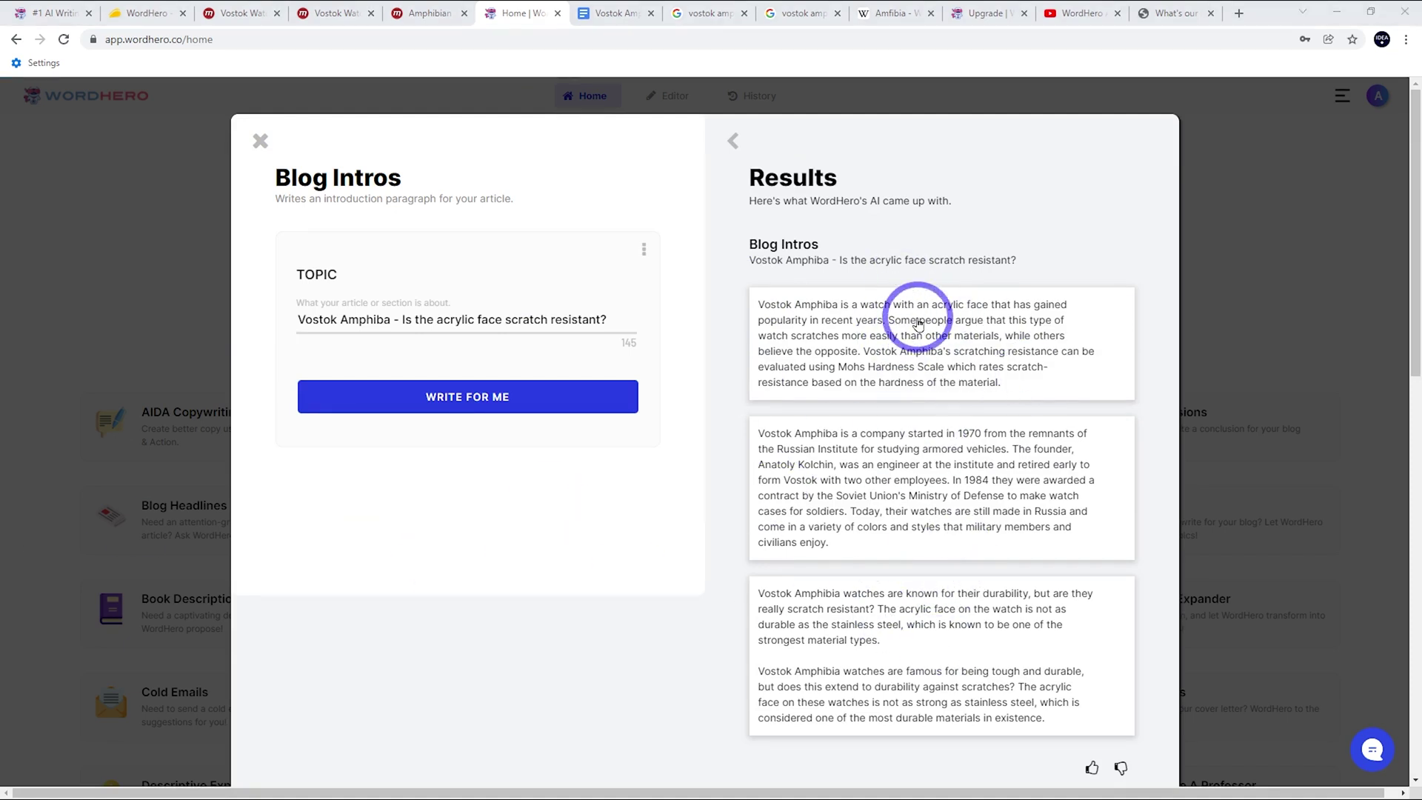
click(875, 338)
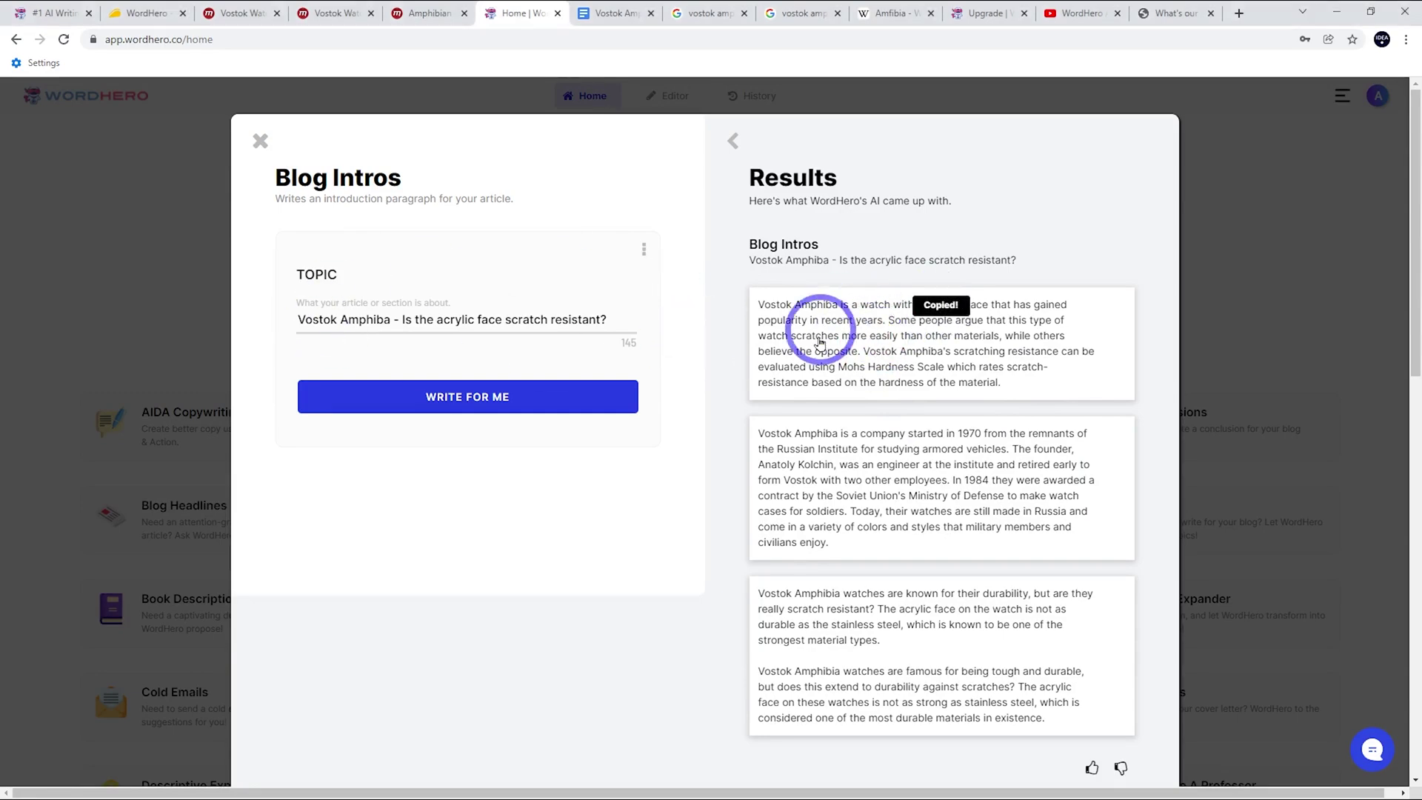
Paste the acrylic face paragraph under its heading and delete the Mohs hardness sentence
click(613, 13)
click(763, 547)
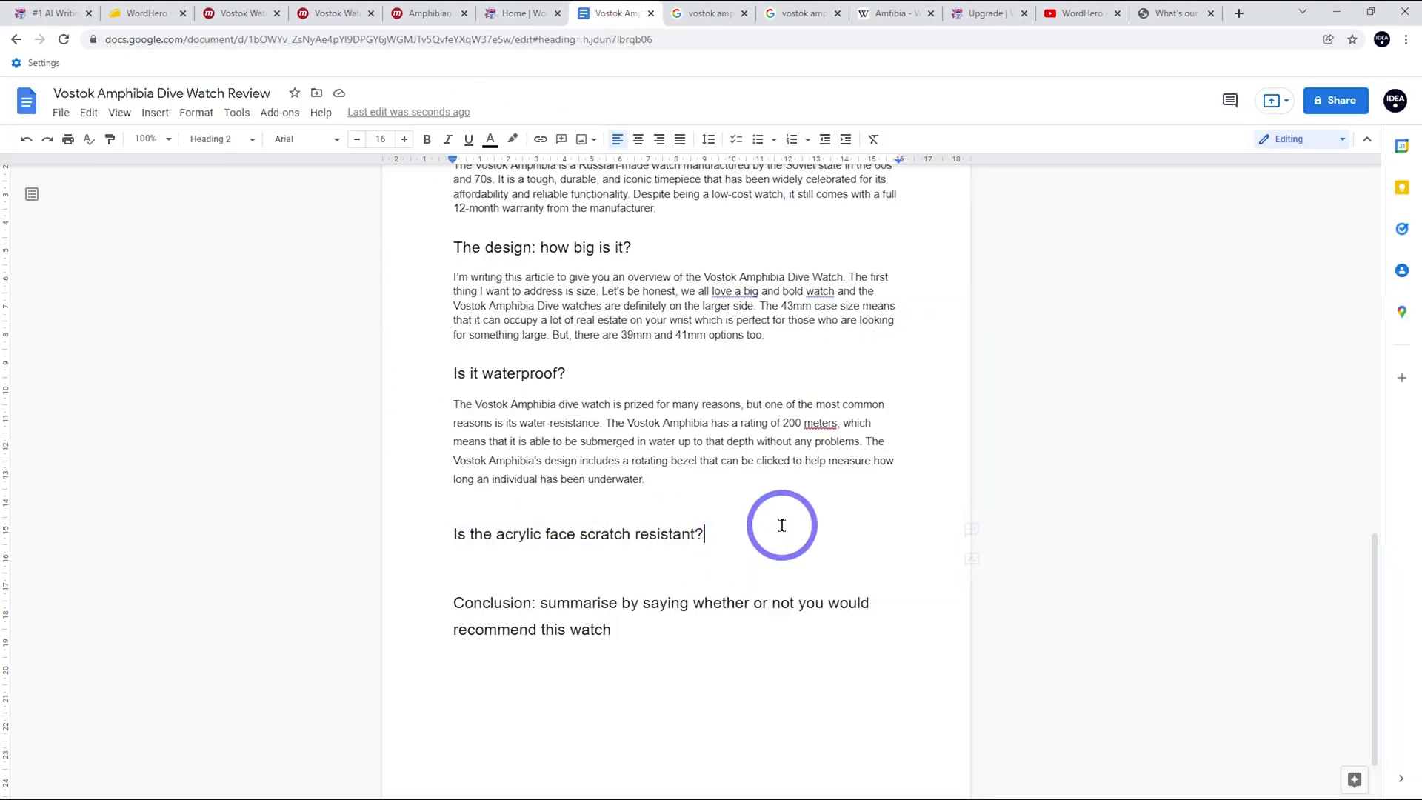
key(Return)
key(ctrl+v)
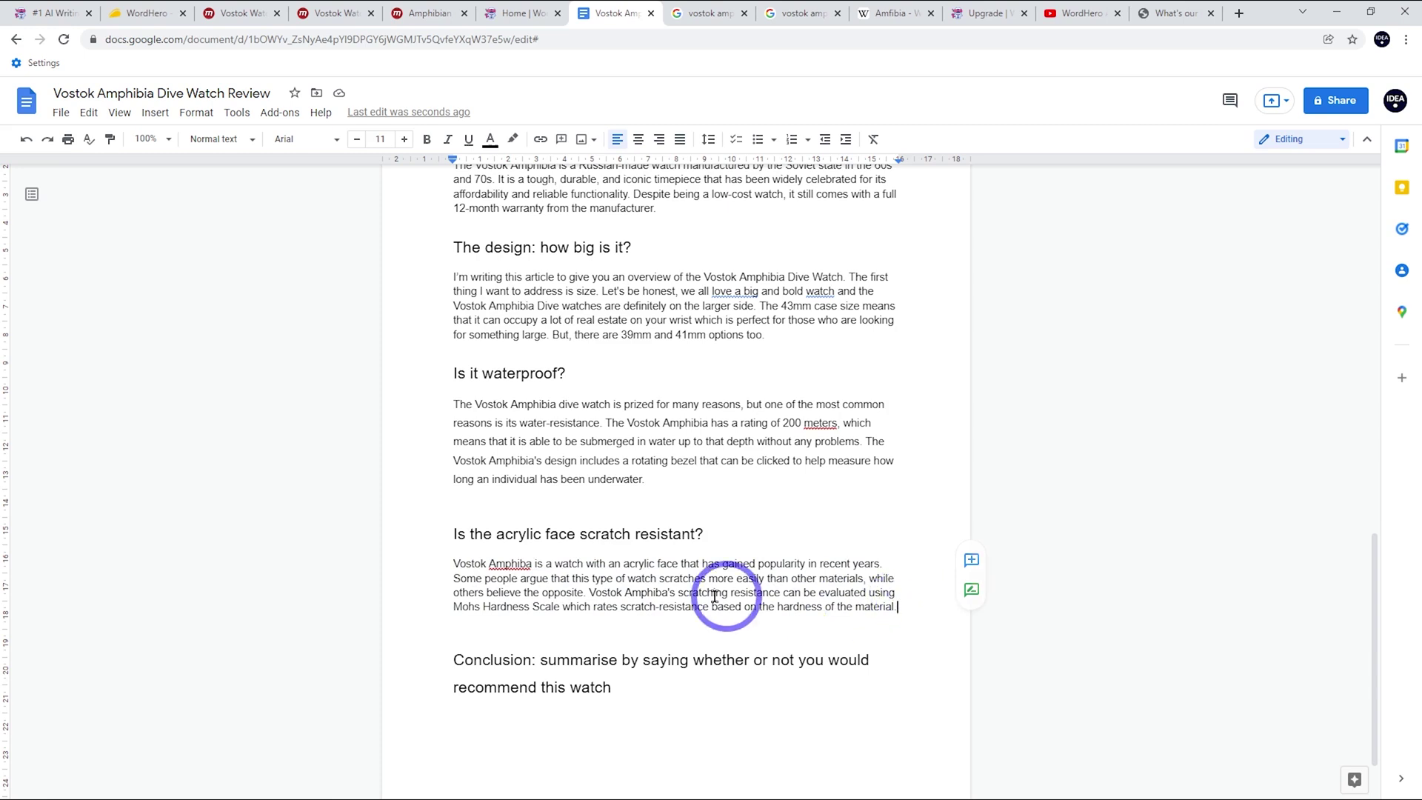
drag(896, 607, 589, 593)
key(BackSpace)
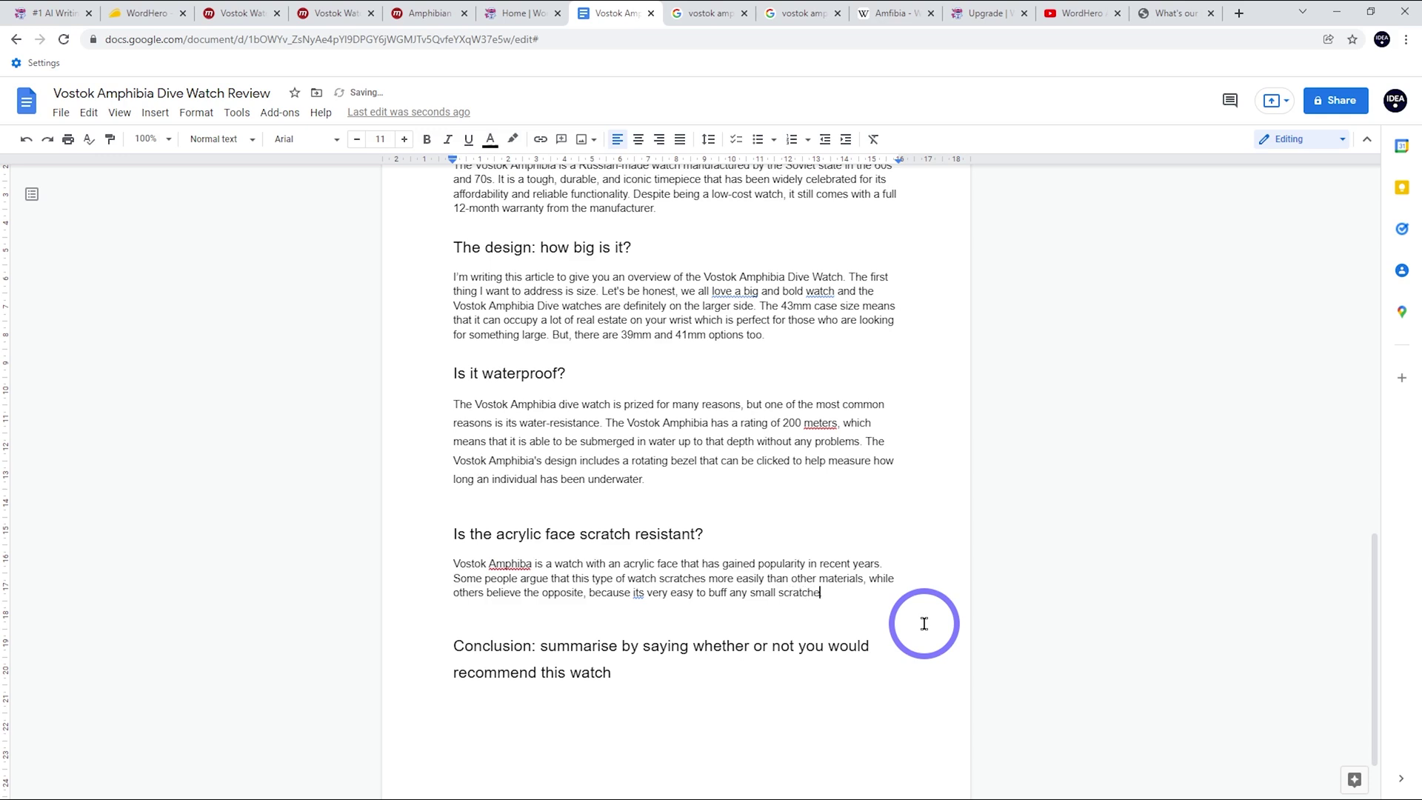
Close the paragraph noting small scratches buff out easily, and remove the blank line above the heading
text(.)
click(537, 510)
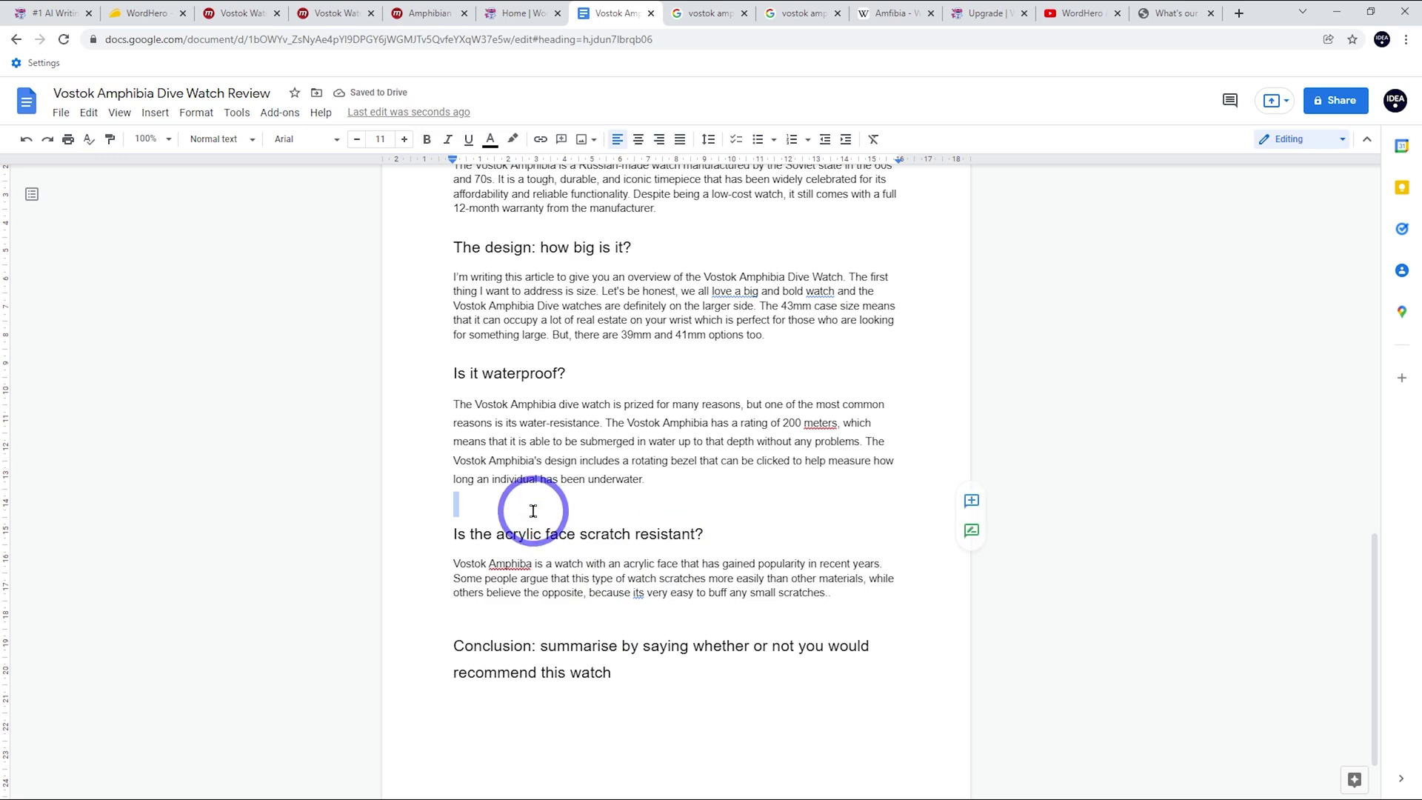
key(Delete)
scroll(626, 491, down, 1)
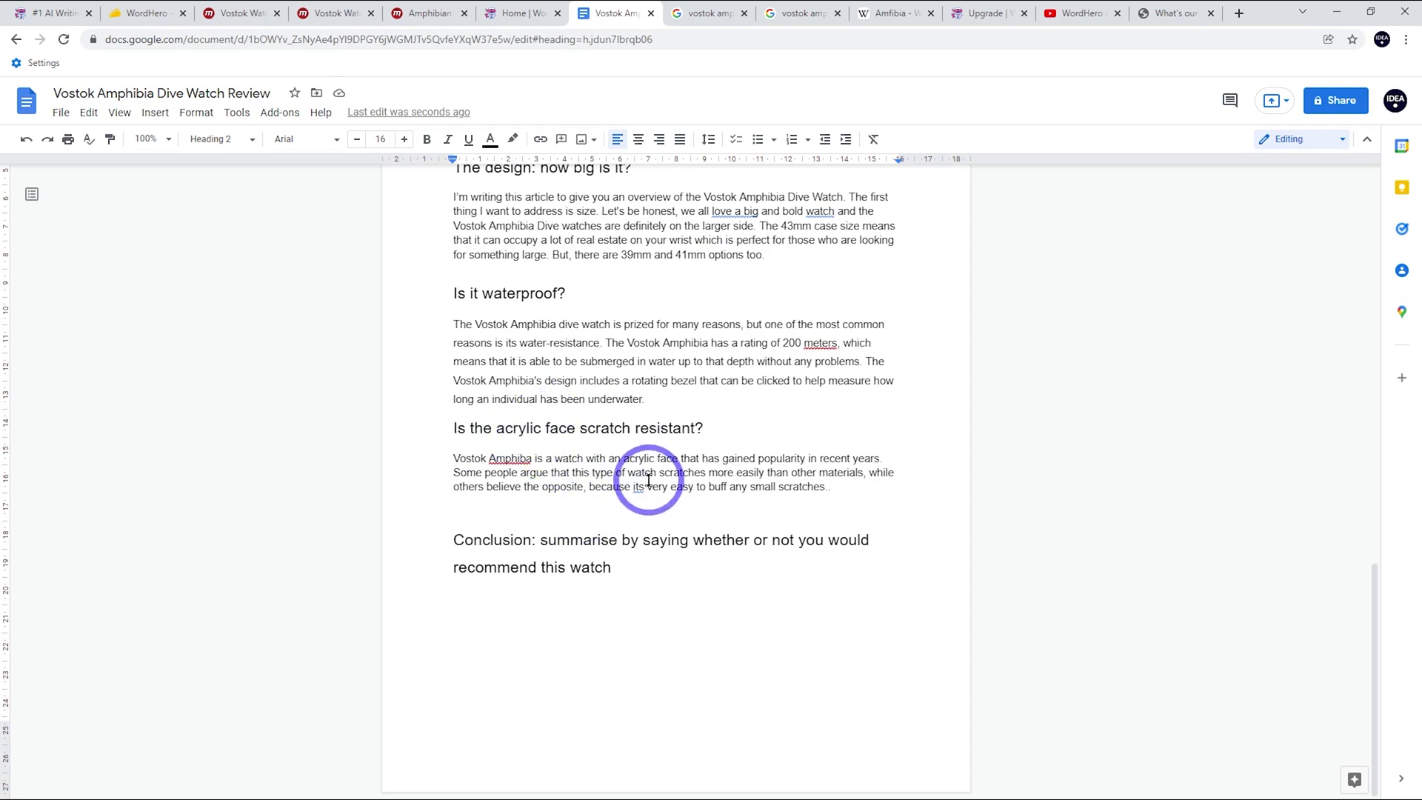
click(456, 561)
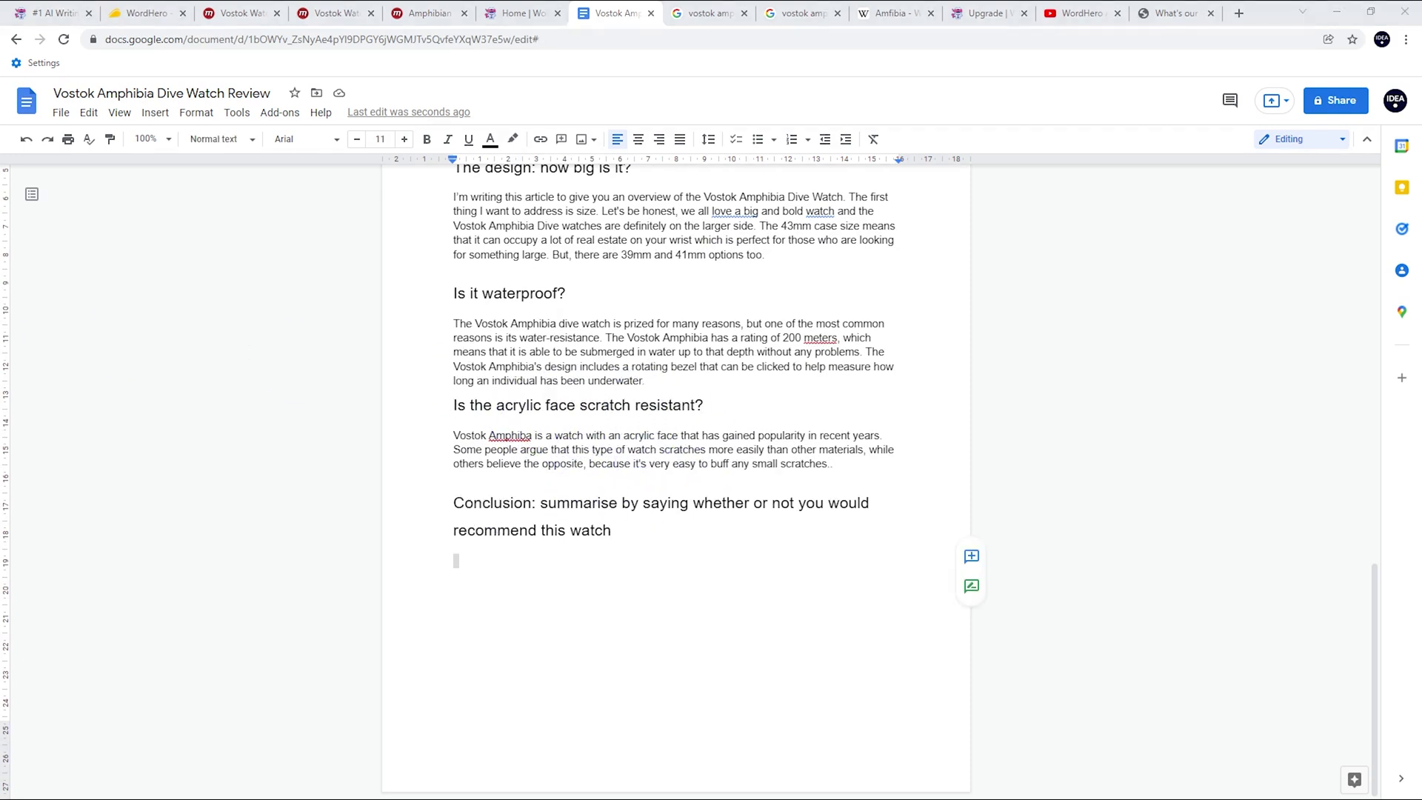
Copy the conclusion heading and switch WordHero from Blog Intros to Blog Conclusions
drag(679, 541, 381, 501)
key(ctrl+c)
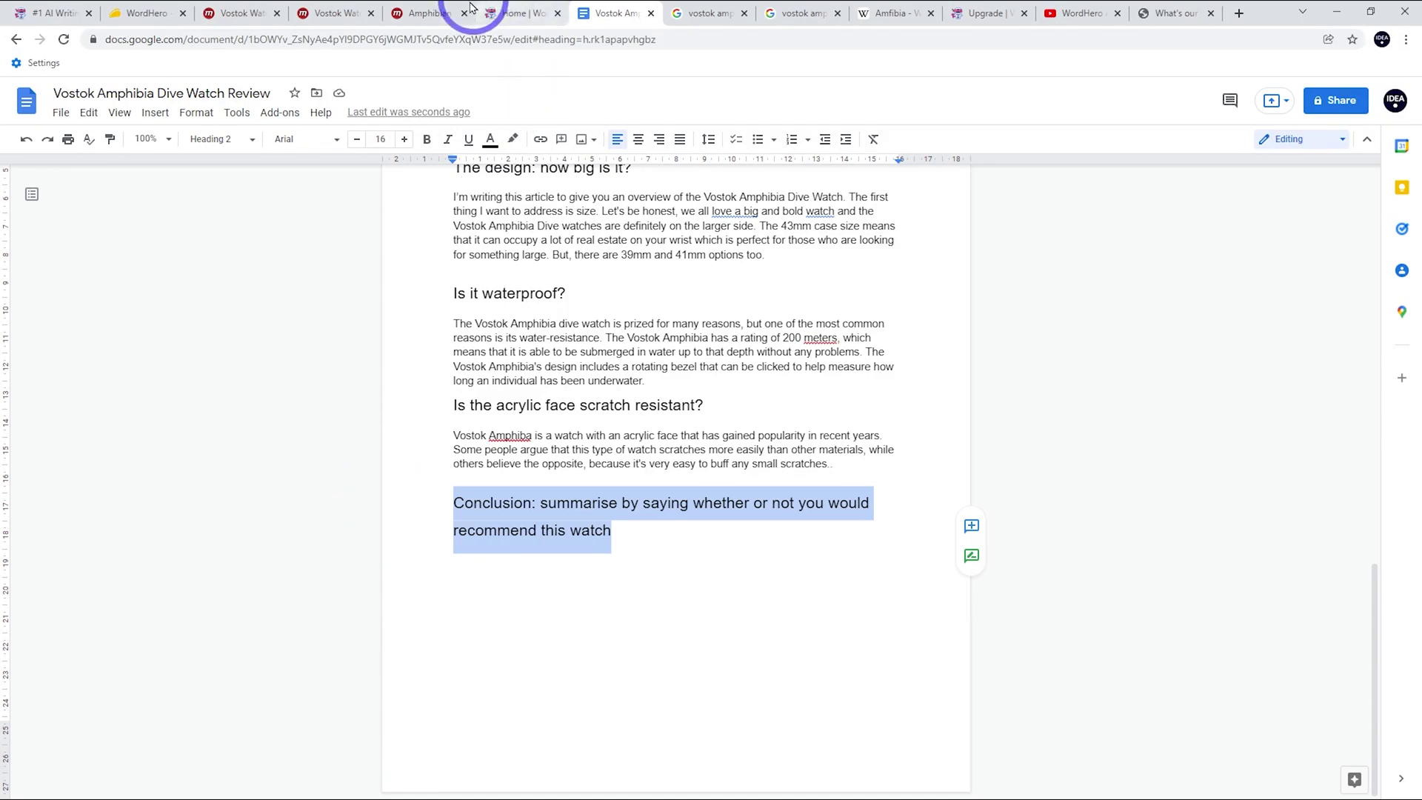
click(425, 10)
click(319, 11)
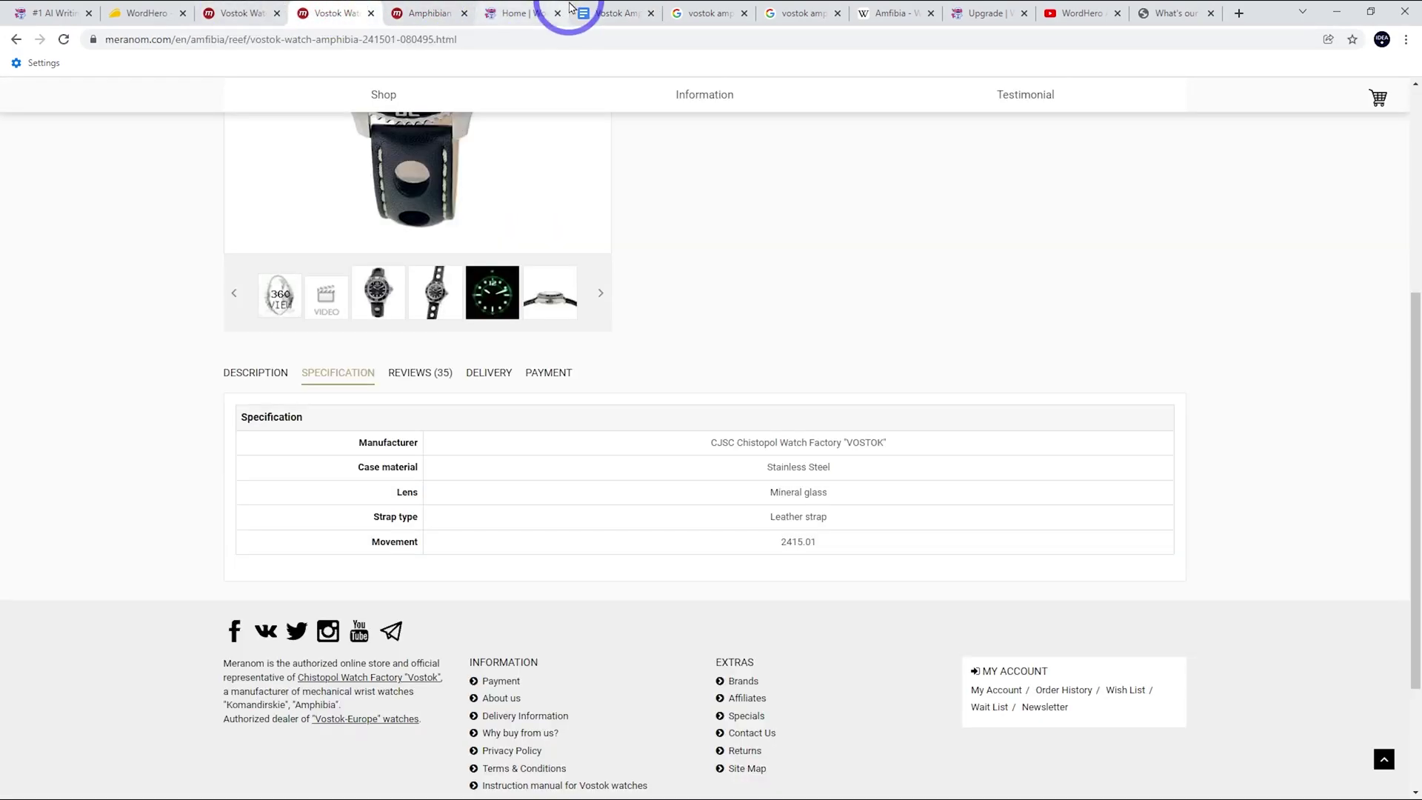
click(524, 10)
click(256, 139)
click(1150, 433)
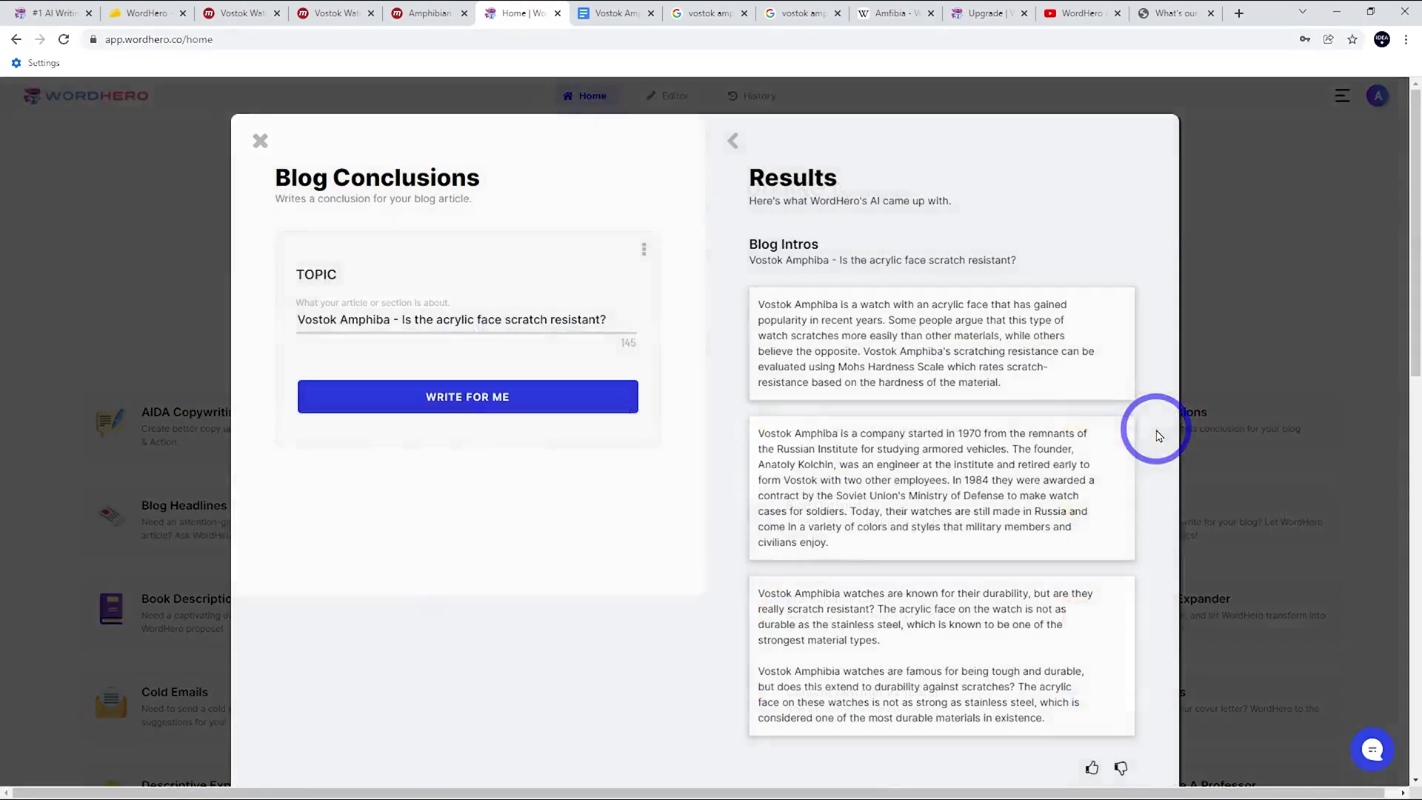
Use the conclusion heading as Short Description, generate conclusions and copy the first
drag(621, 320, 393, 319)
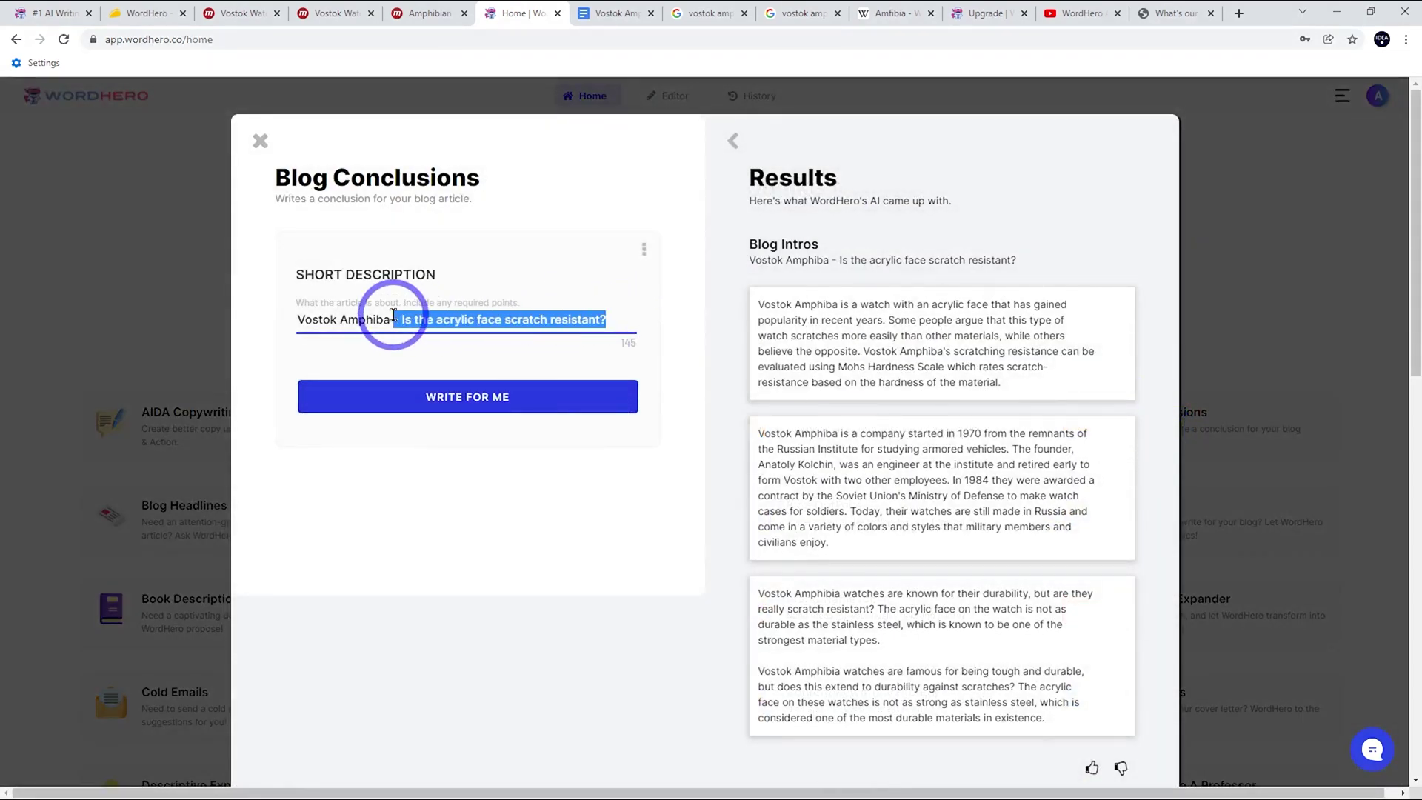
key(ctrl+v)
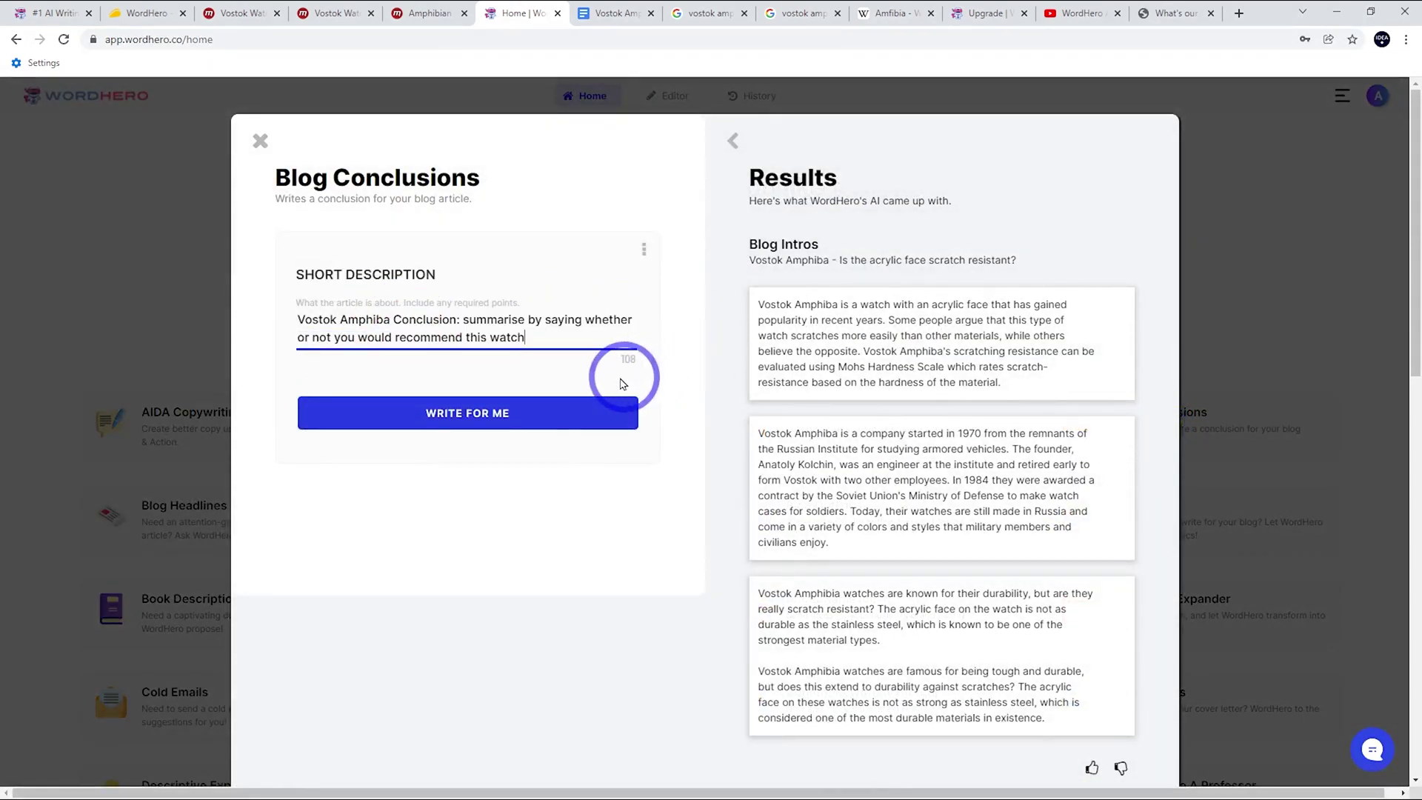
click(460, 397)
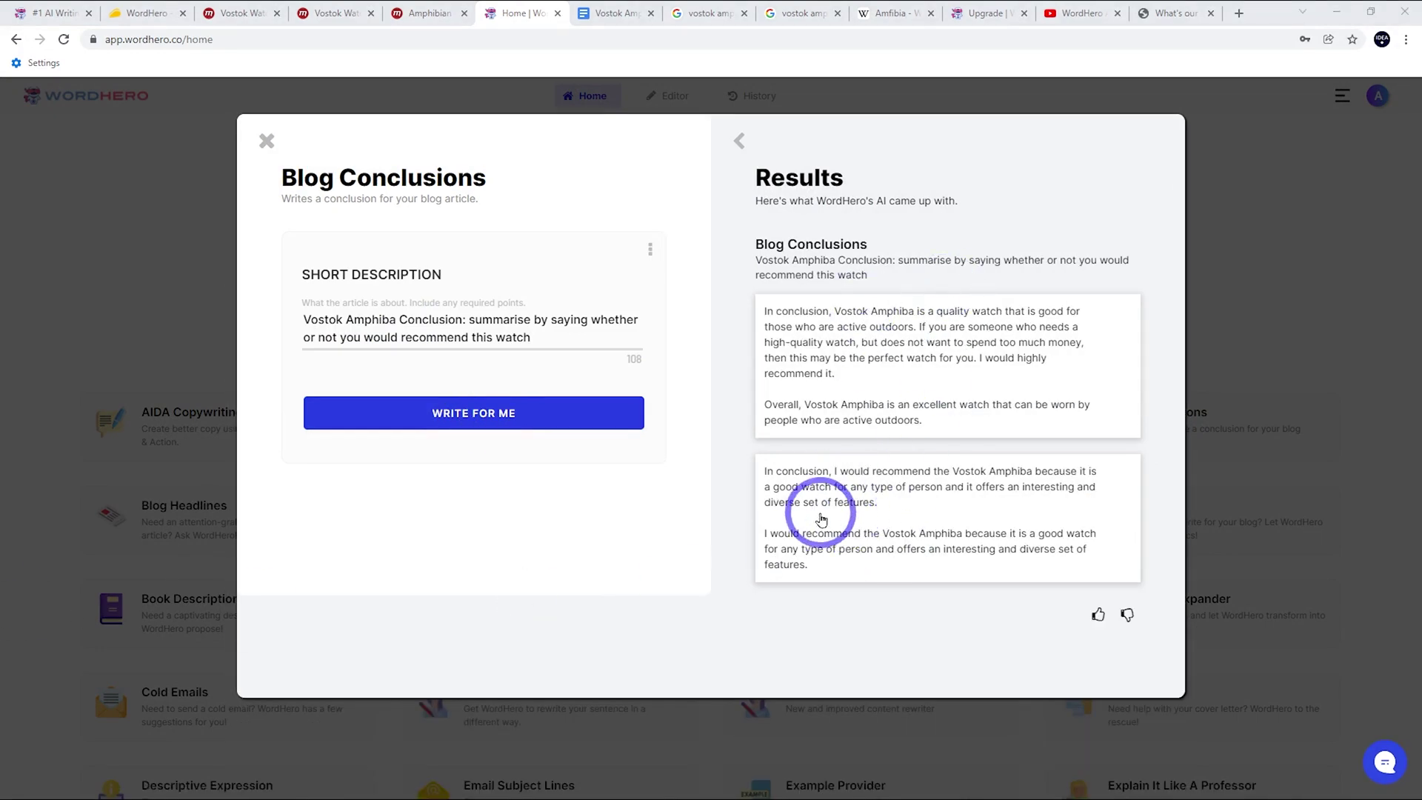
click(927, 335)
click(609, 13)
Paste the two-paragraph conclusion under Conclusion and confirm the word count reads 691
click(681, 592)
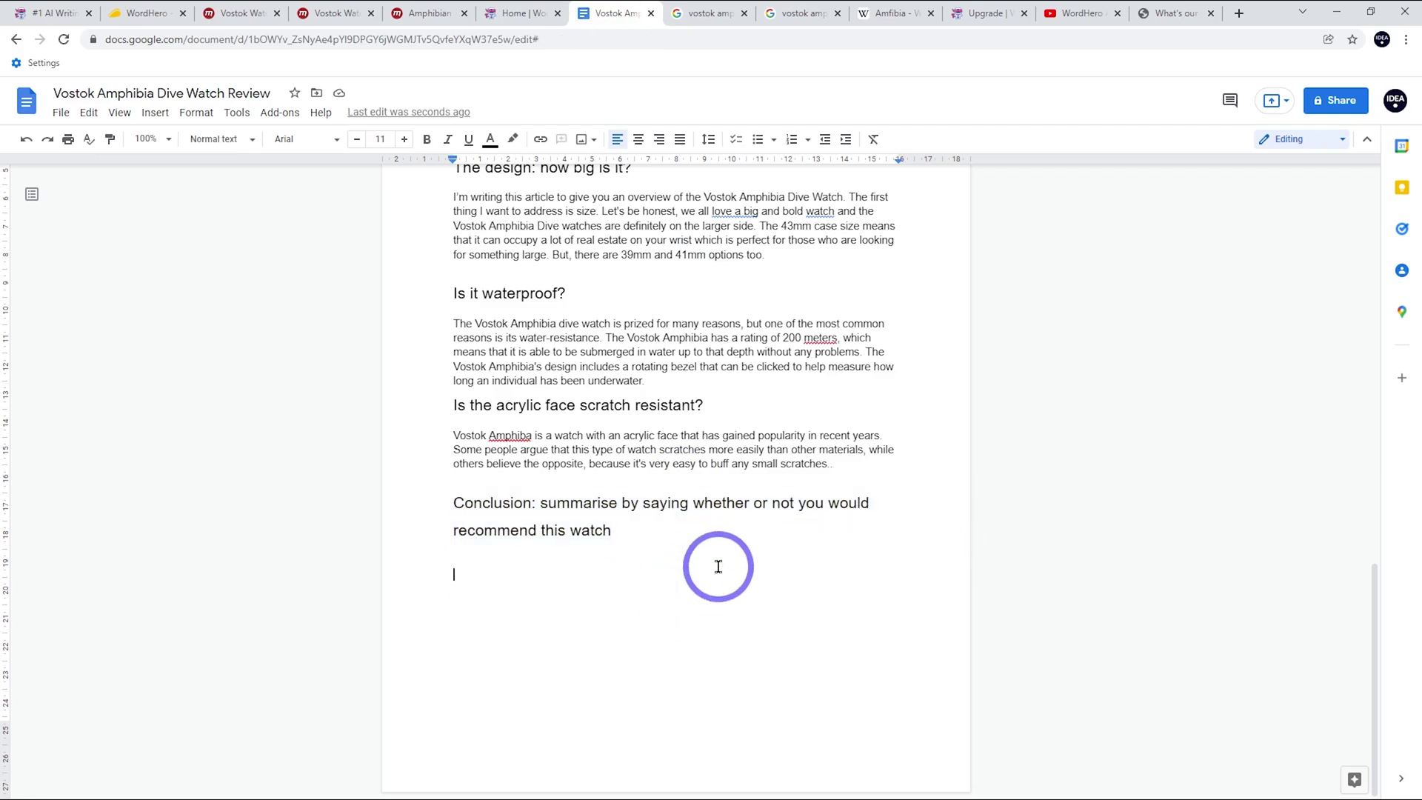
key(ctrl+v)
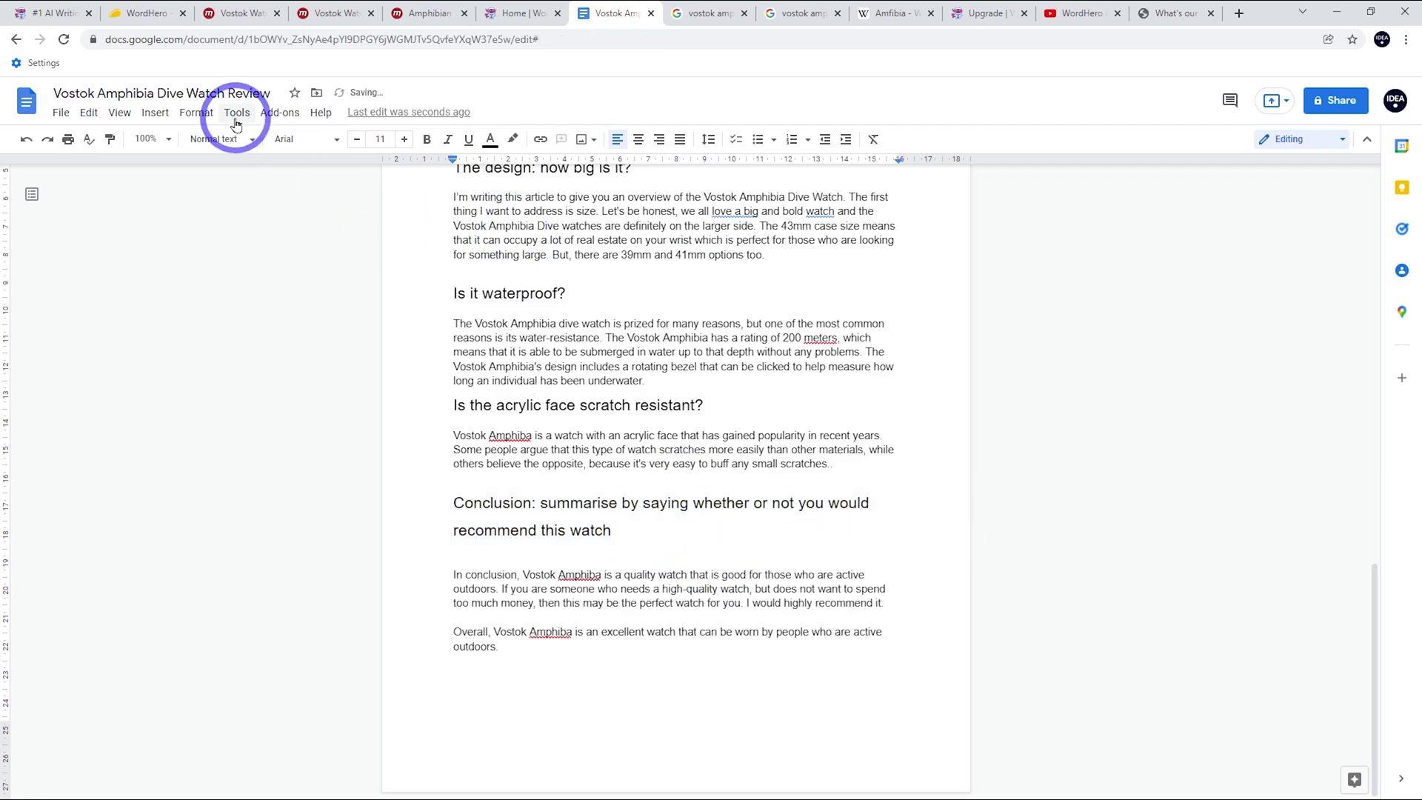
click(236, 112)
click(283, 161)
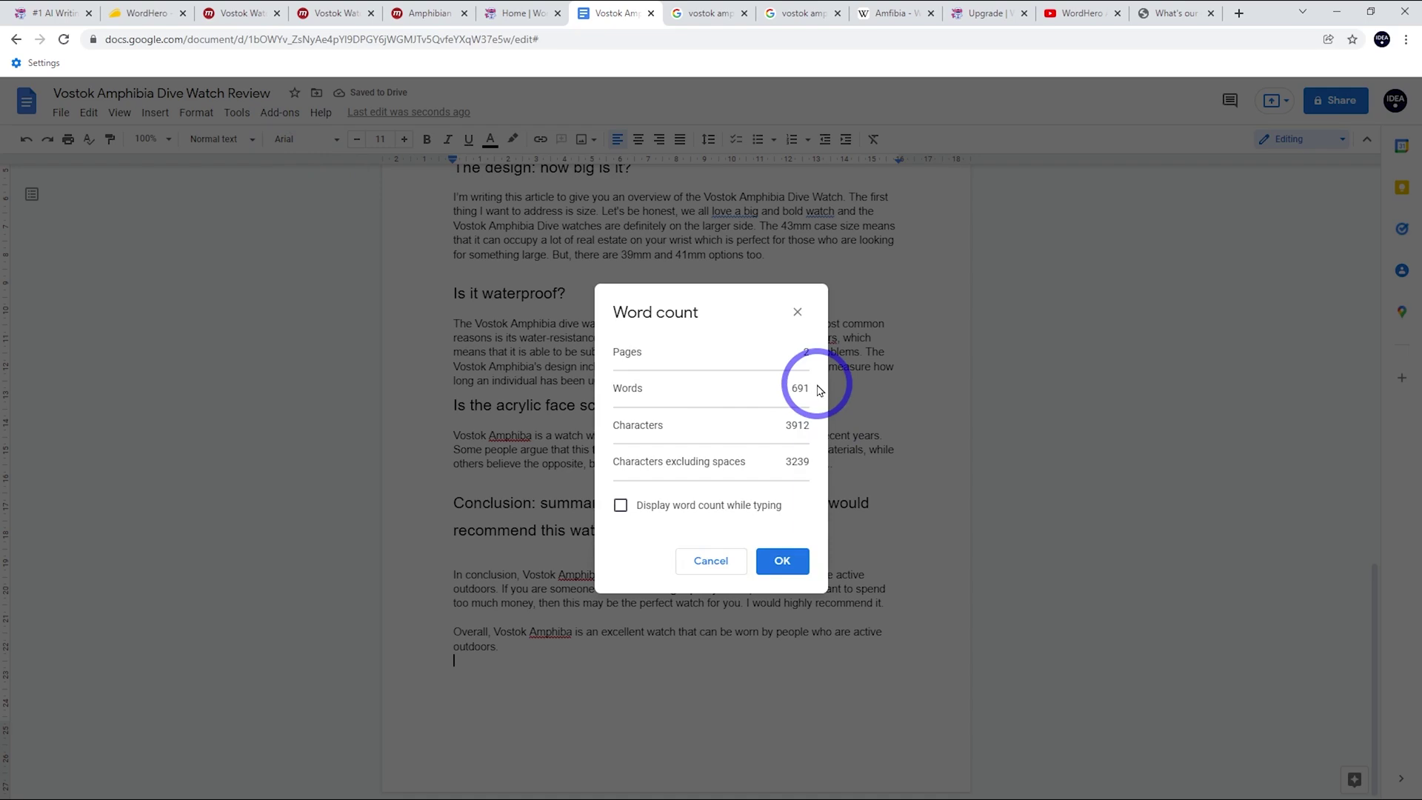
click(797, 311)
Scroll through the review from the title and Soviet-era subtitle to the History, Who is it for? and bracelet sections
scroll(763, 615, up, 15)
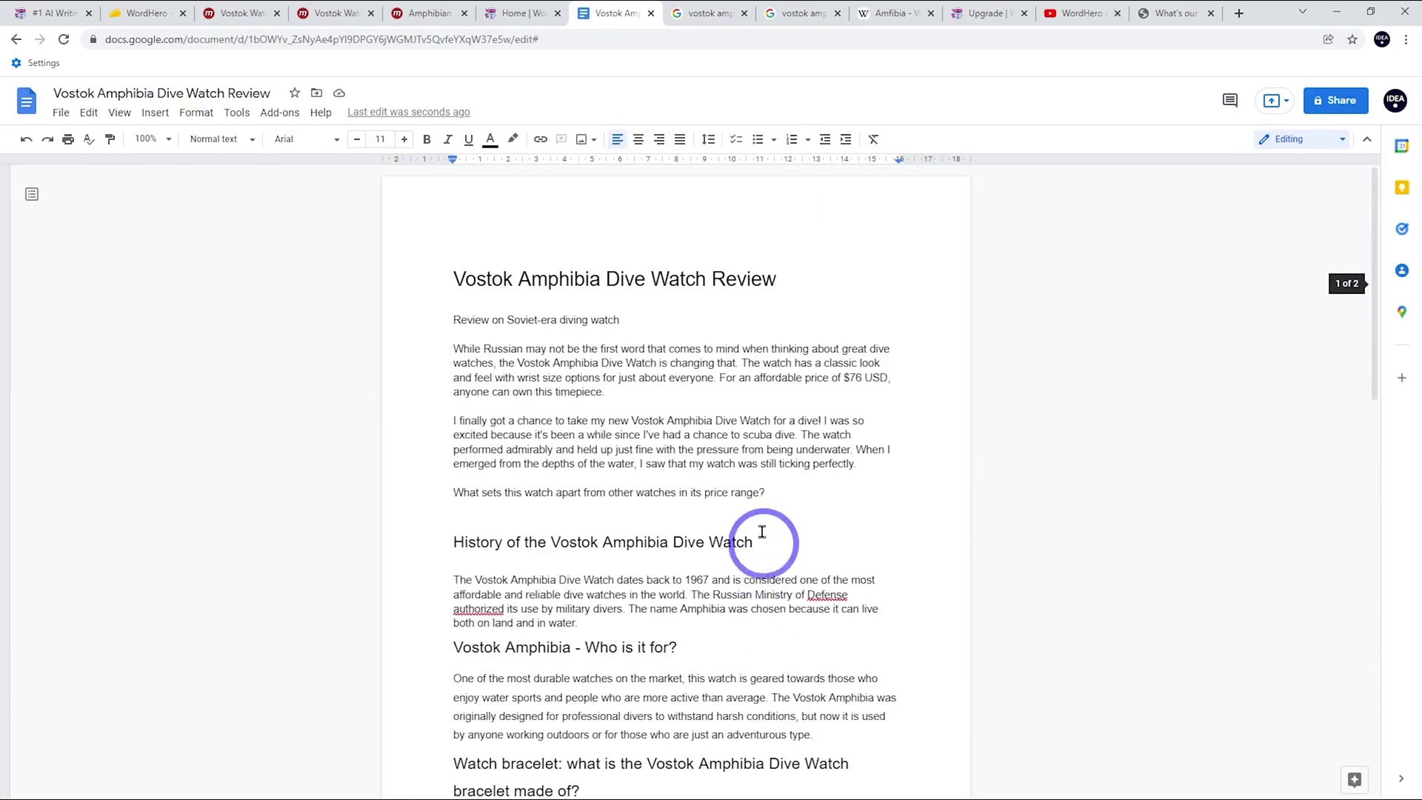
scroll(753, 518, down, 4)
scroll(766, 516, up, 3)
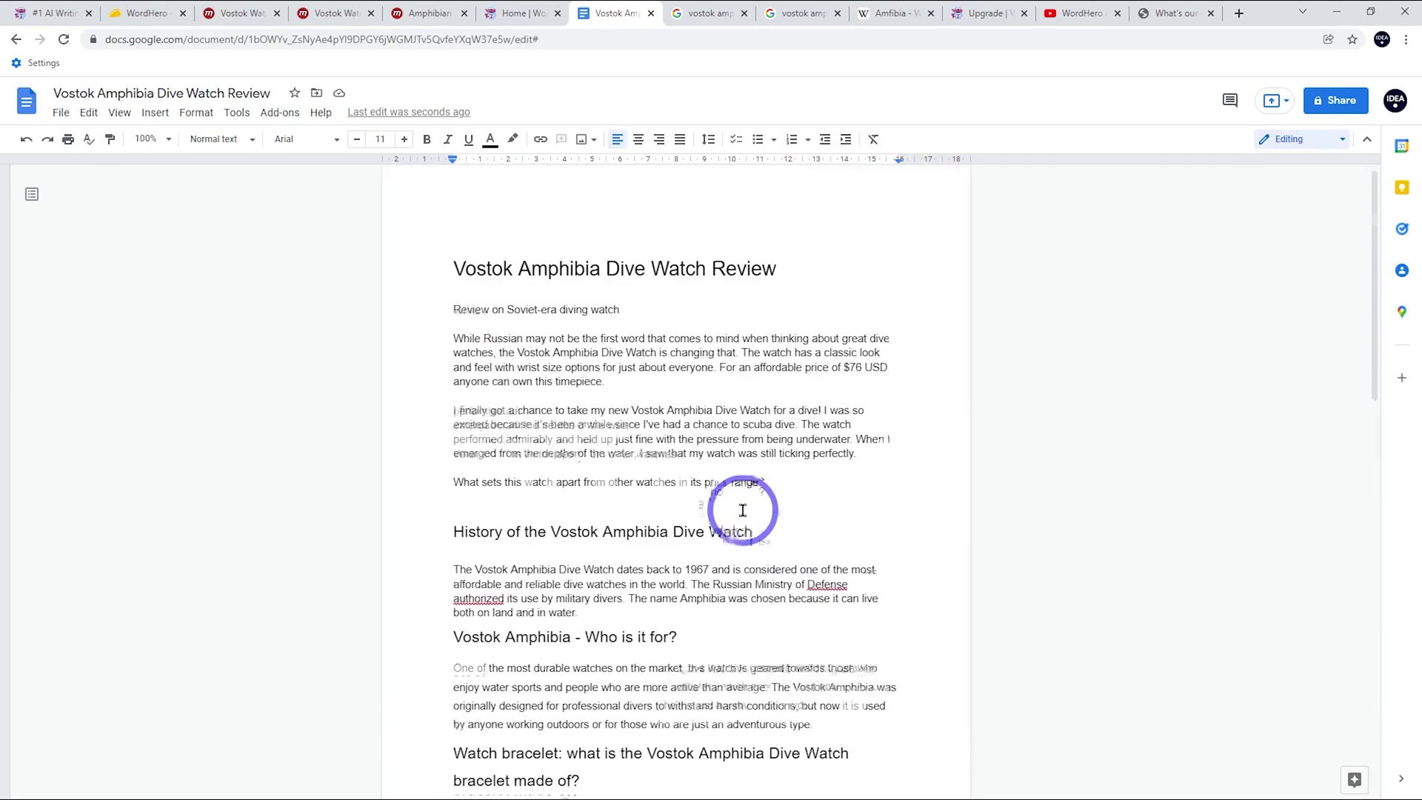
scroll(740, 508, down, 3)
scroll(673, 540, down, 9)
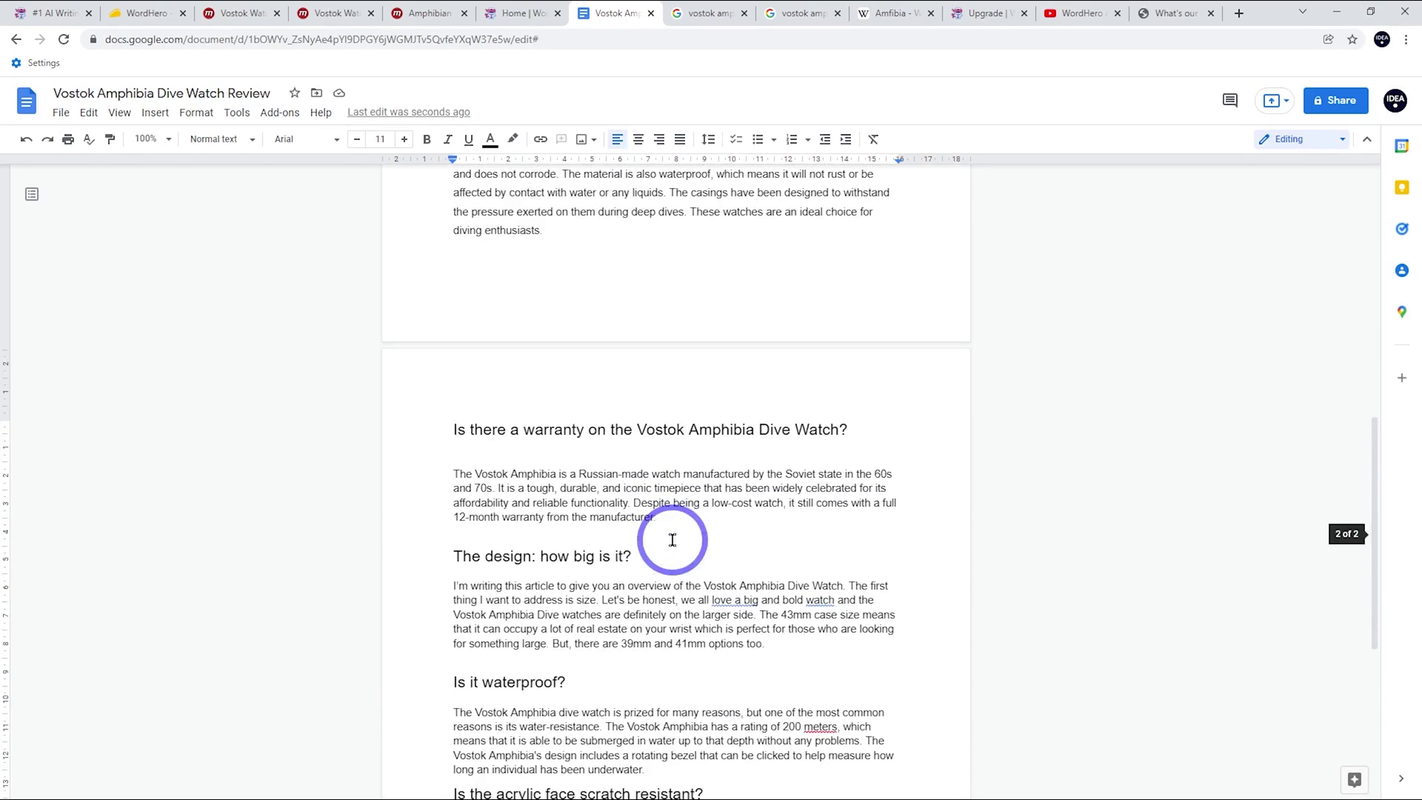
scroll(672, 540, down, 3)
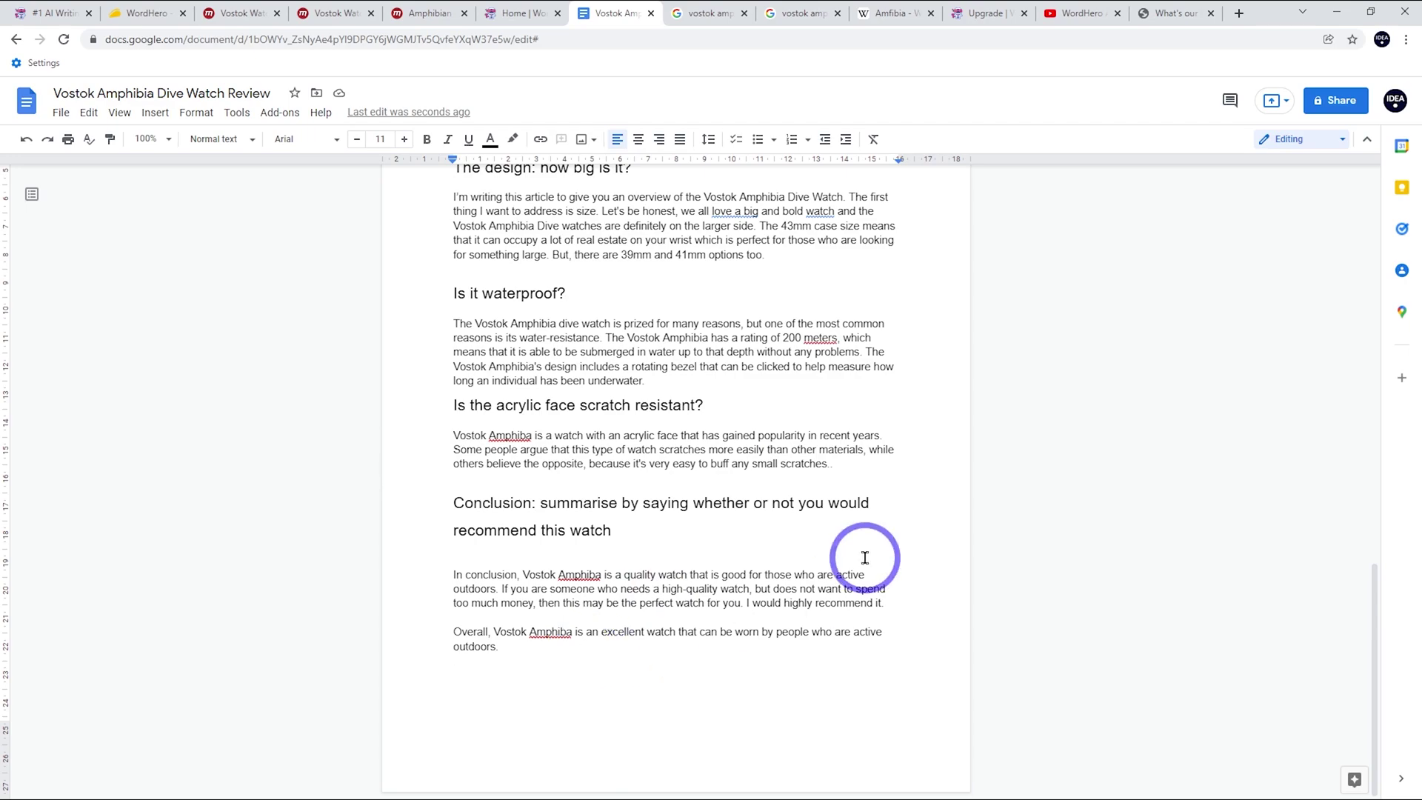
scroll(671, 445, down, 1)
click(673, 483)
scroll(672, 483, up, 20)
scroll(695, 493, down, 4)
scroll(695, 492, up, 4)
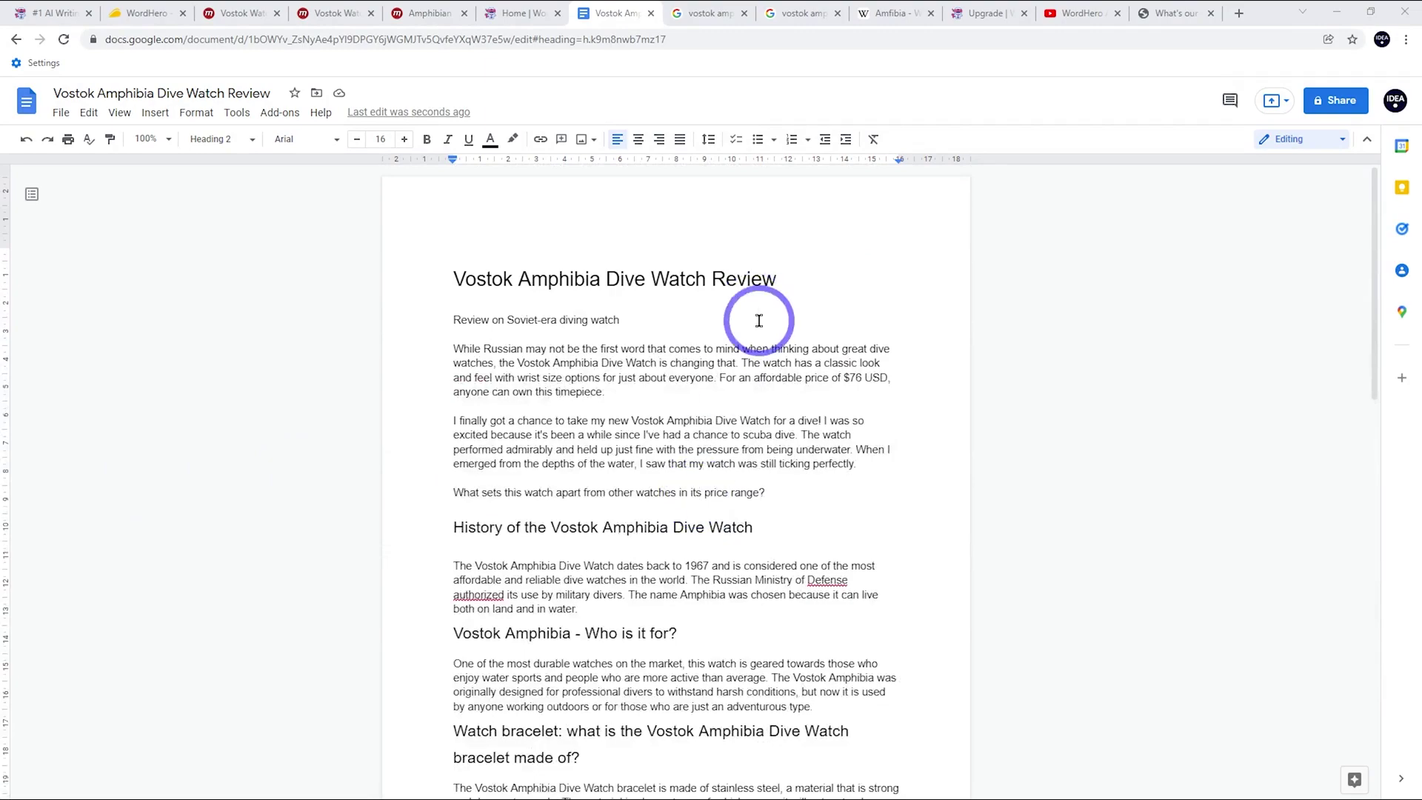
scroll(763, 422, down, 7)
scroll(768, 424, up, 7)
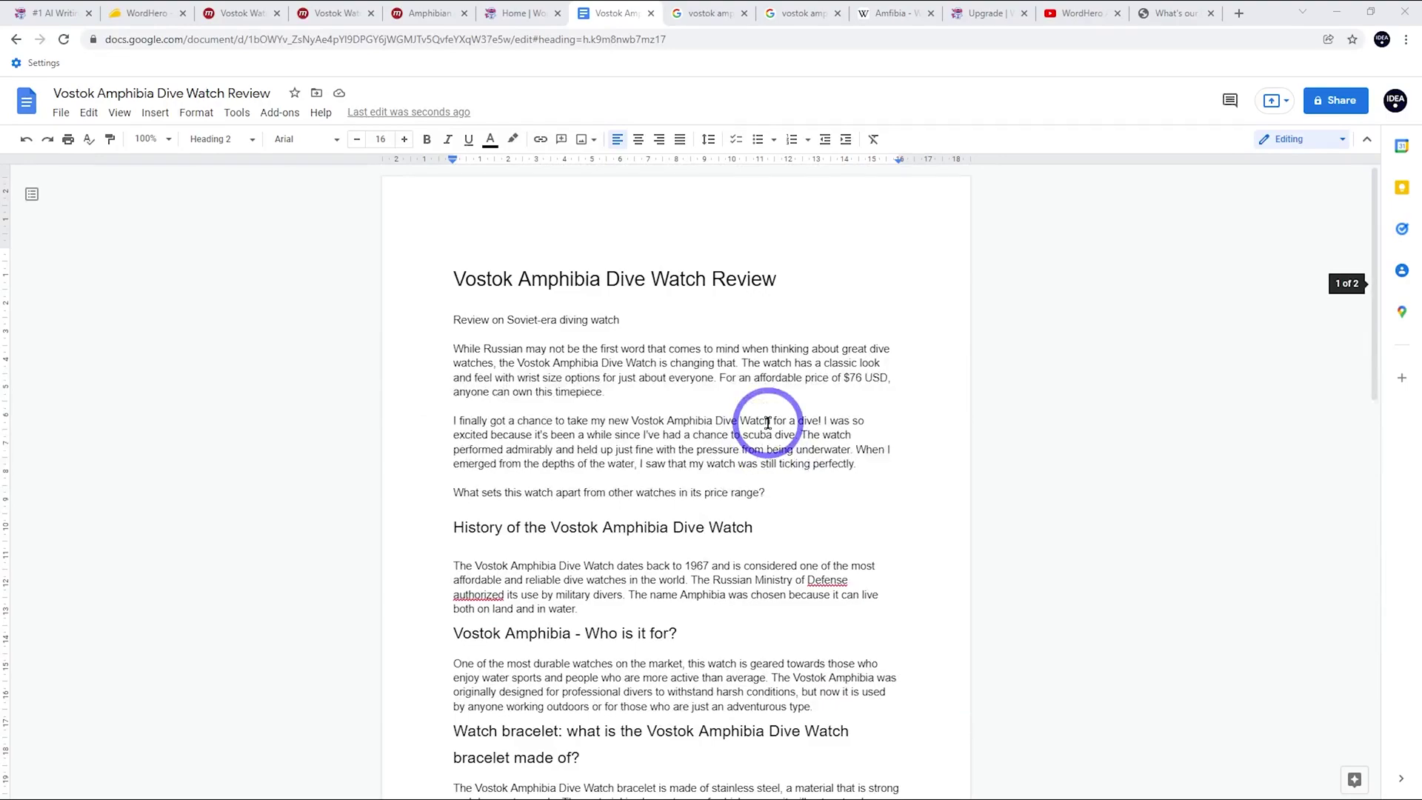
scroll(768, 424, down, 17)
scroll(670, 432, up, 16)
scroll(670, 431, up, 1)
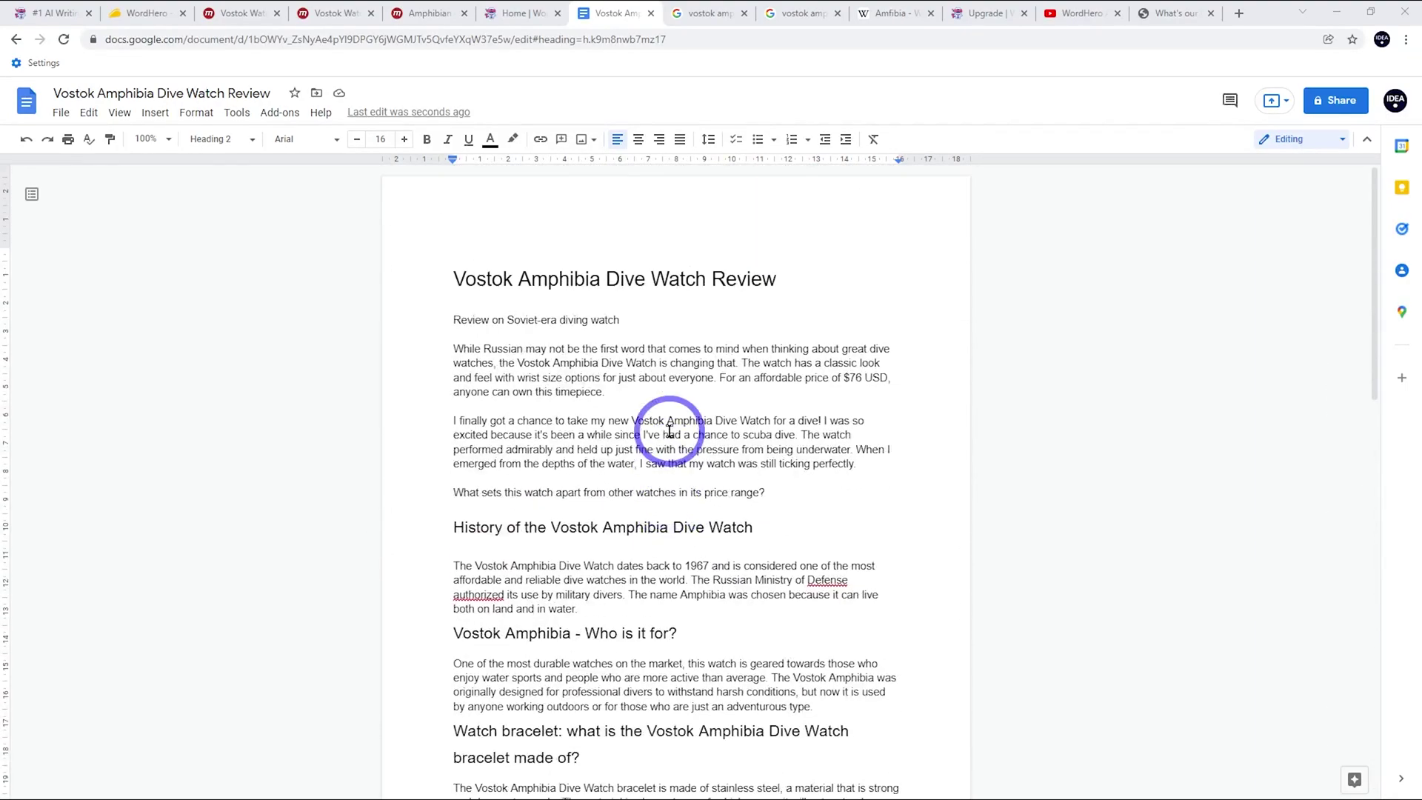
scroll(669, 431, down, 6)
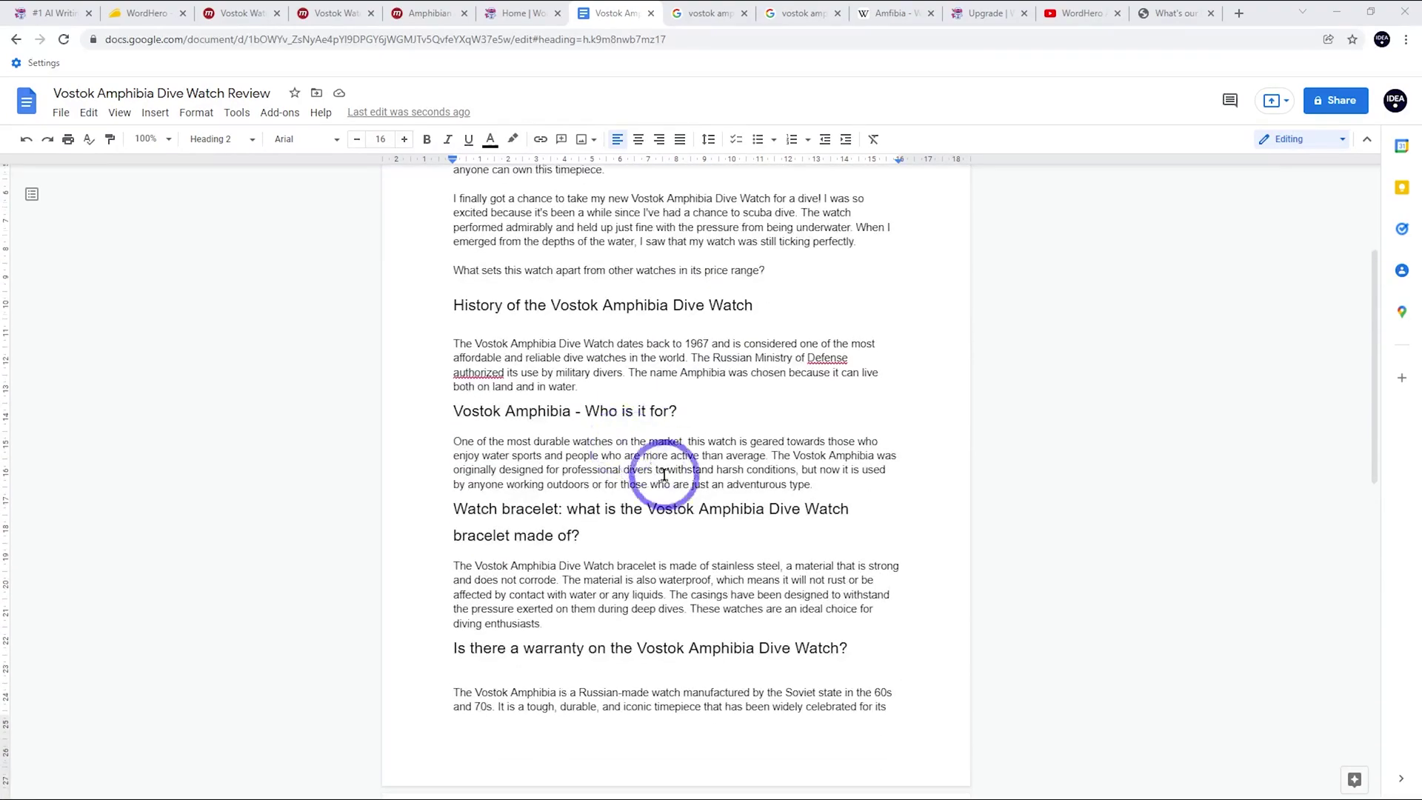
scroll(661, 495, up, 6)
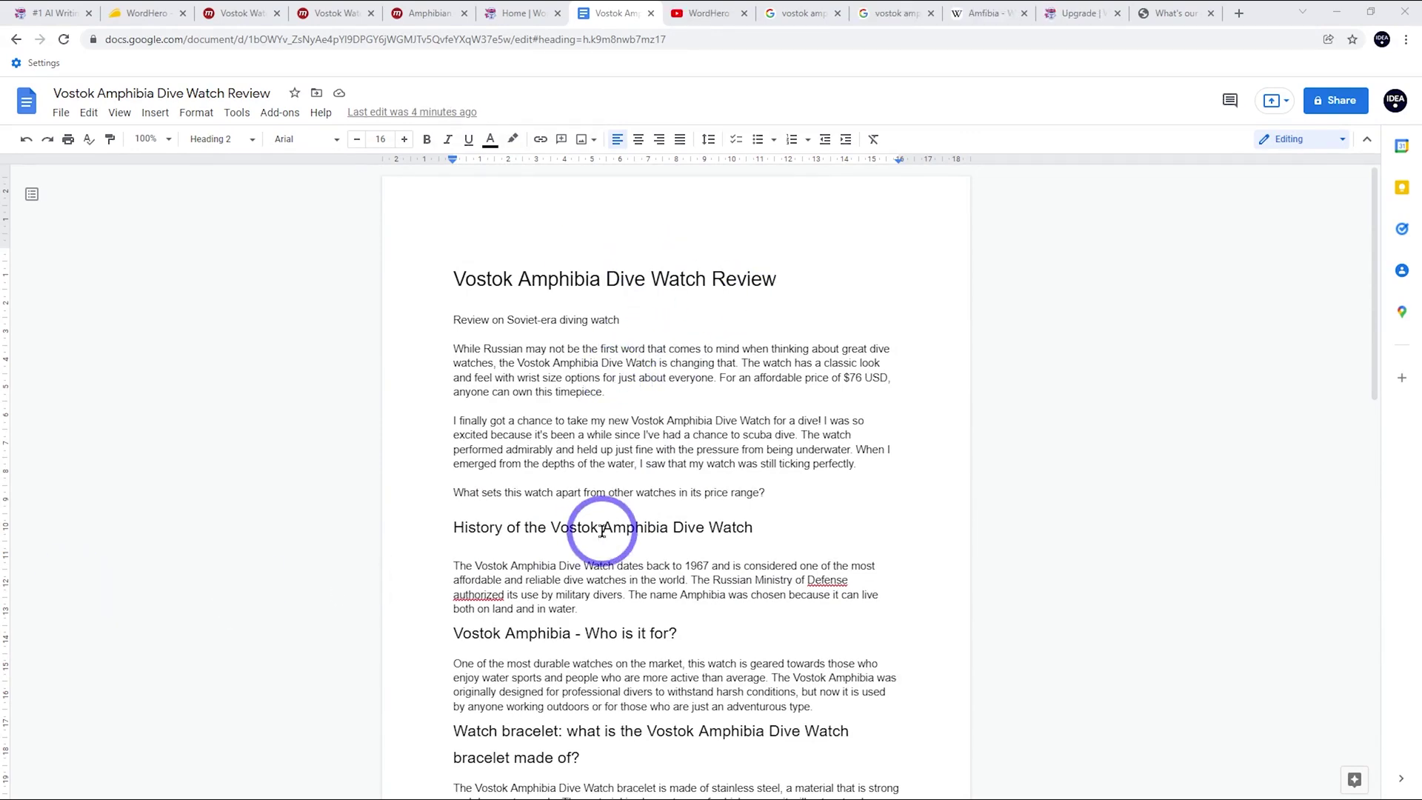
View WordHero's long-form Editor upgrade offer, glance at the review and tutorial video, then return Home
click(521, 12)
click(677, 102)
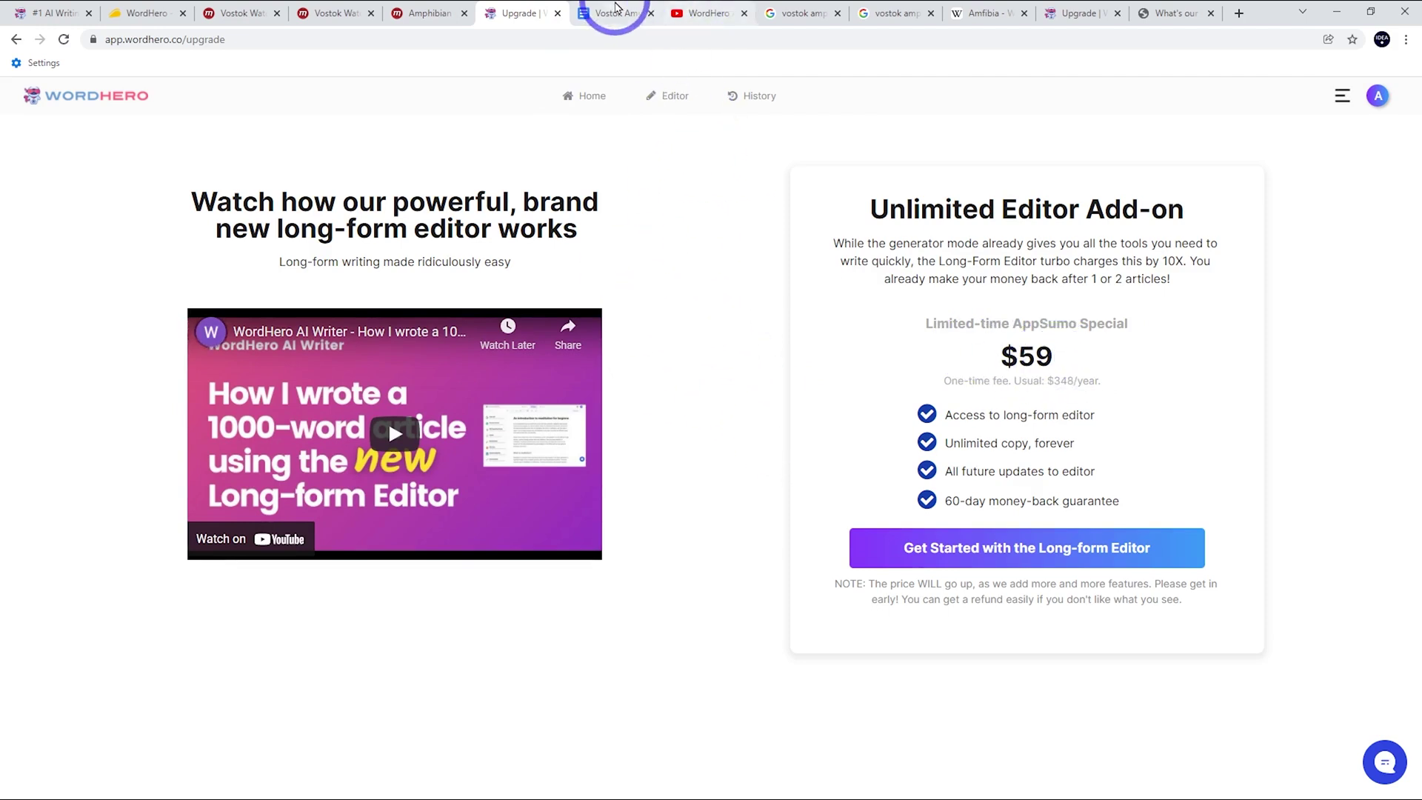
click(620, 13)
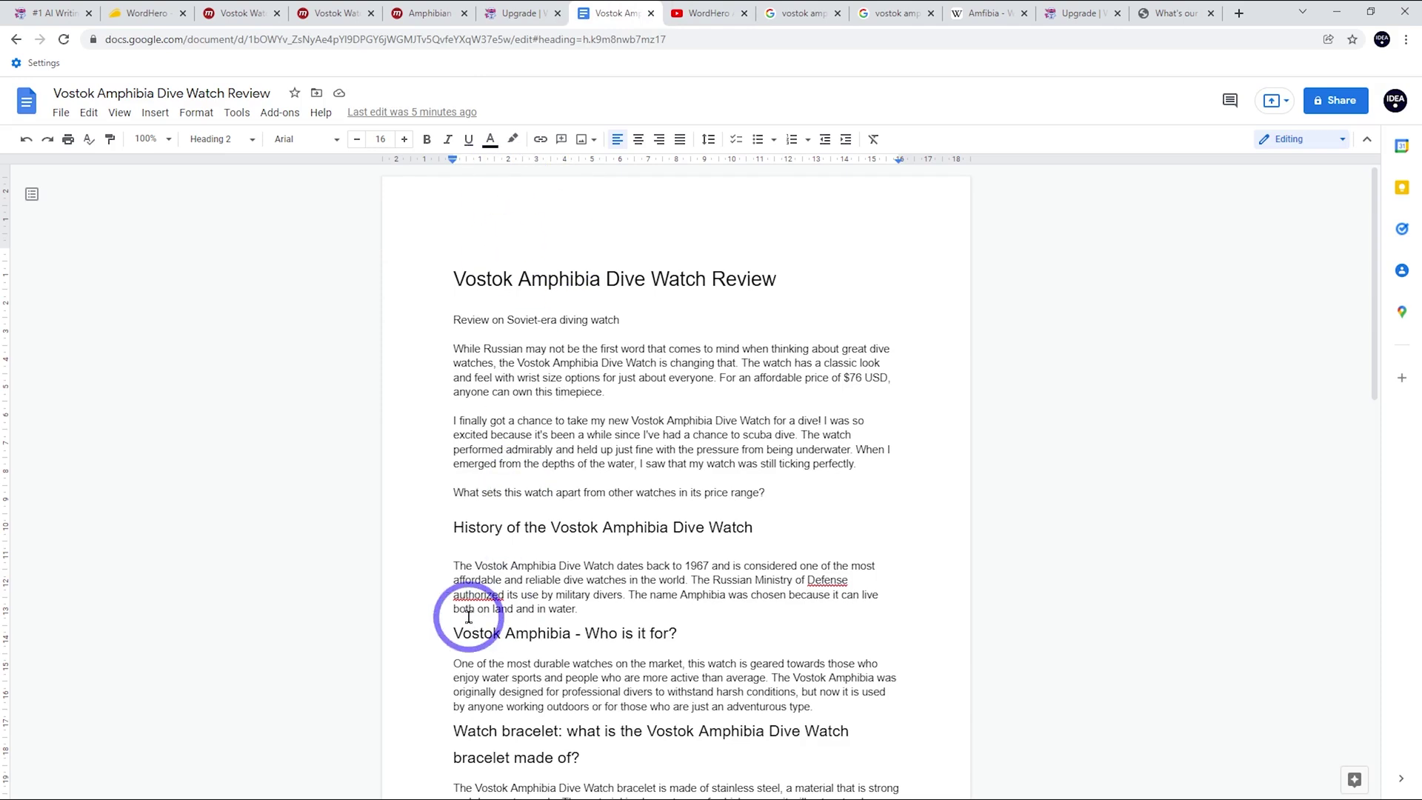
click(705, 13)
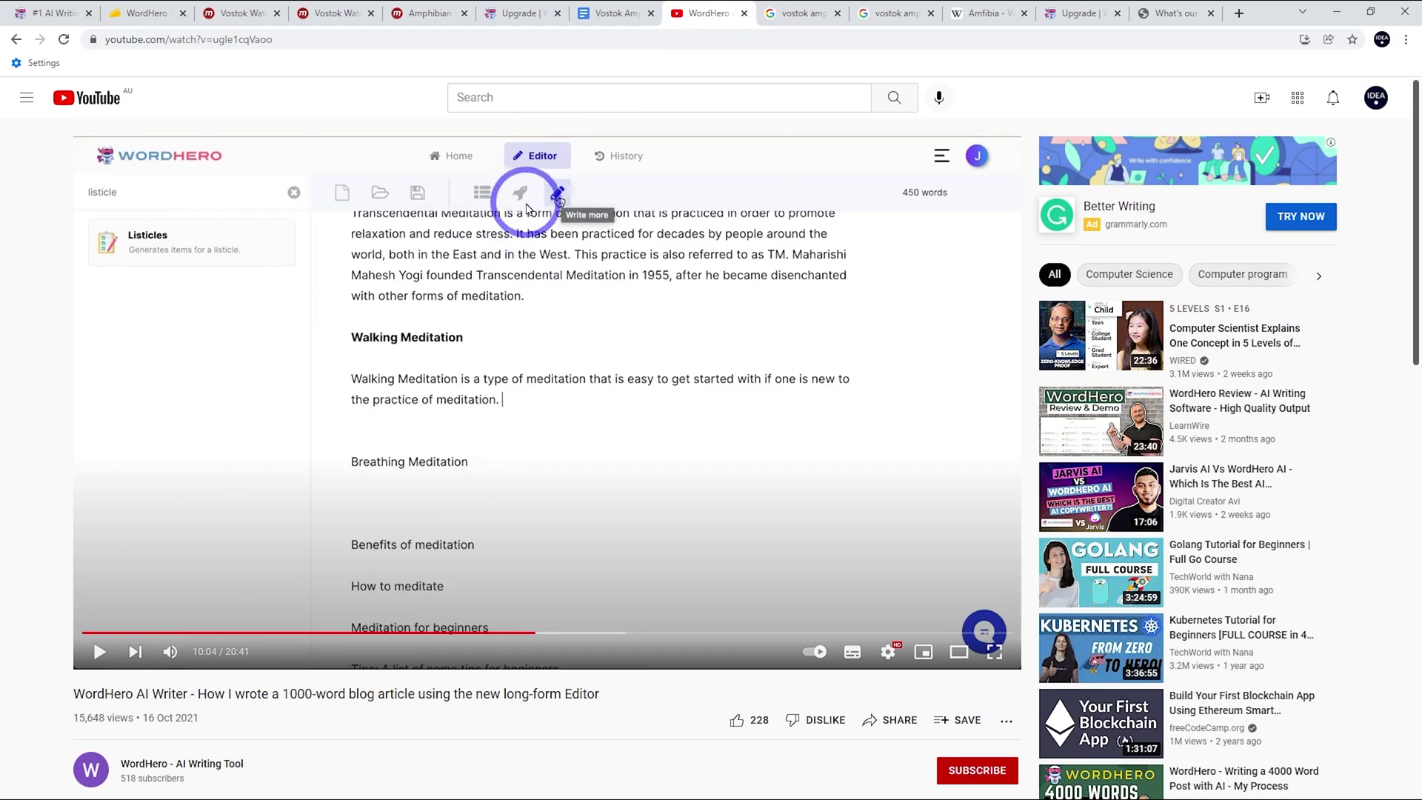
click(522, 11)
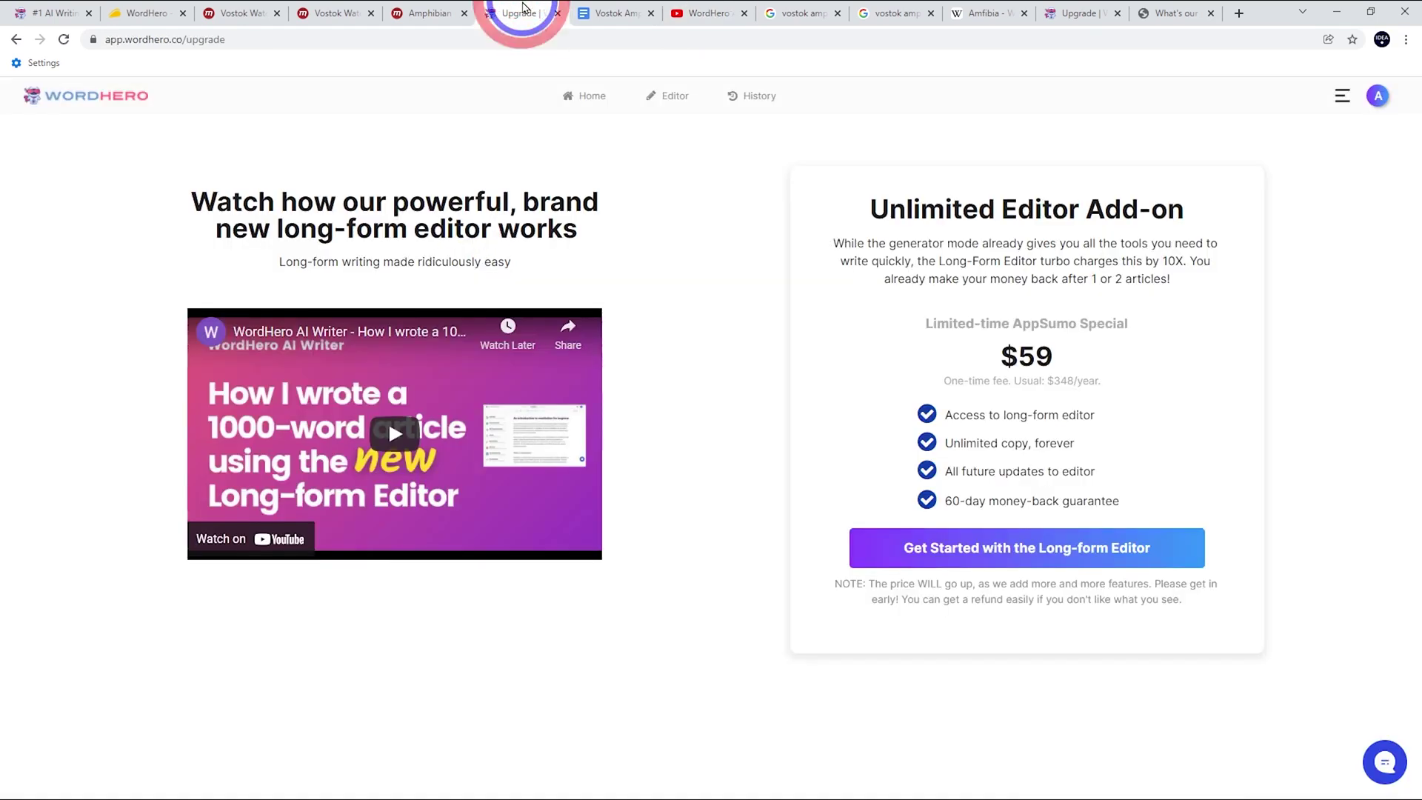
click(595, 98)
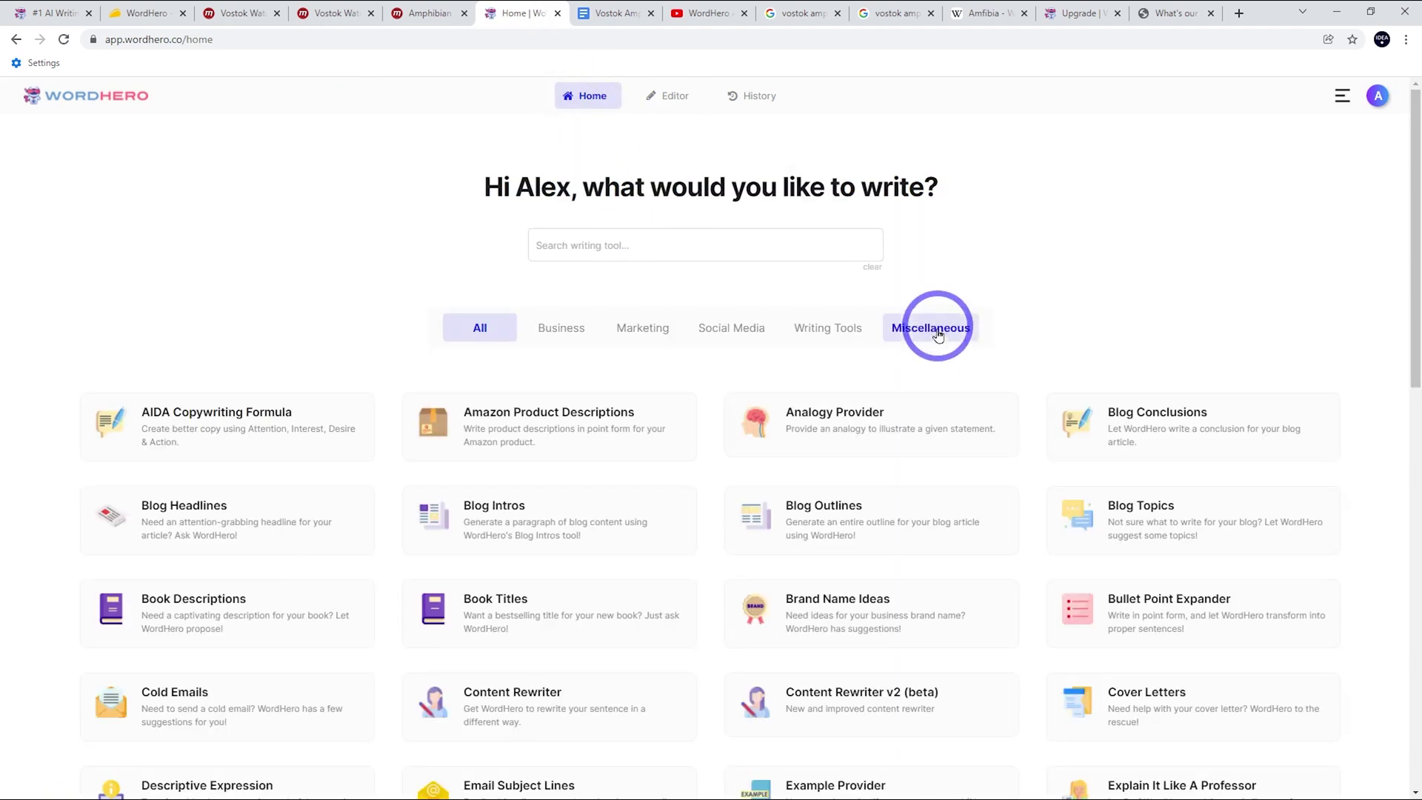
click(517, 523)
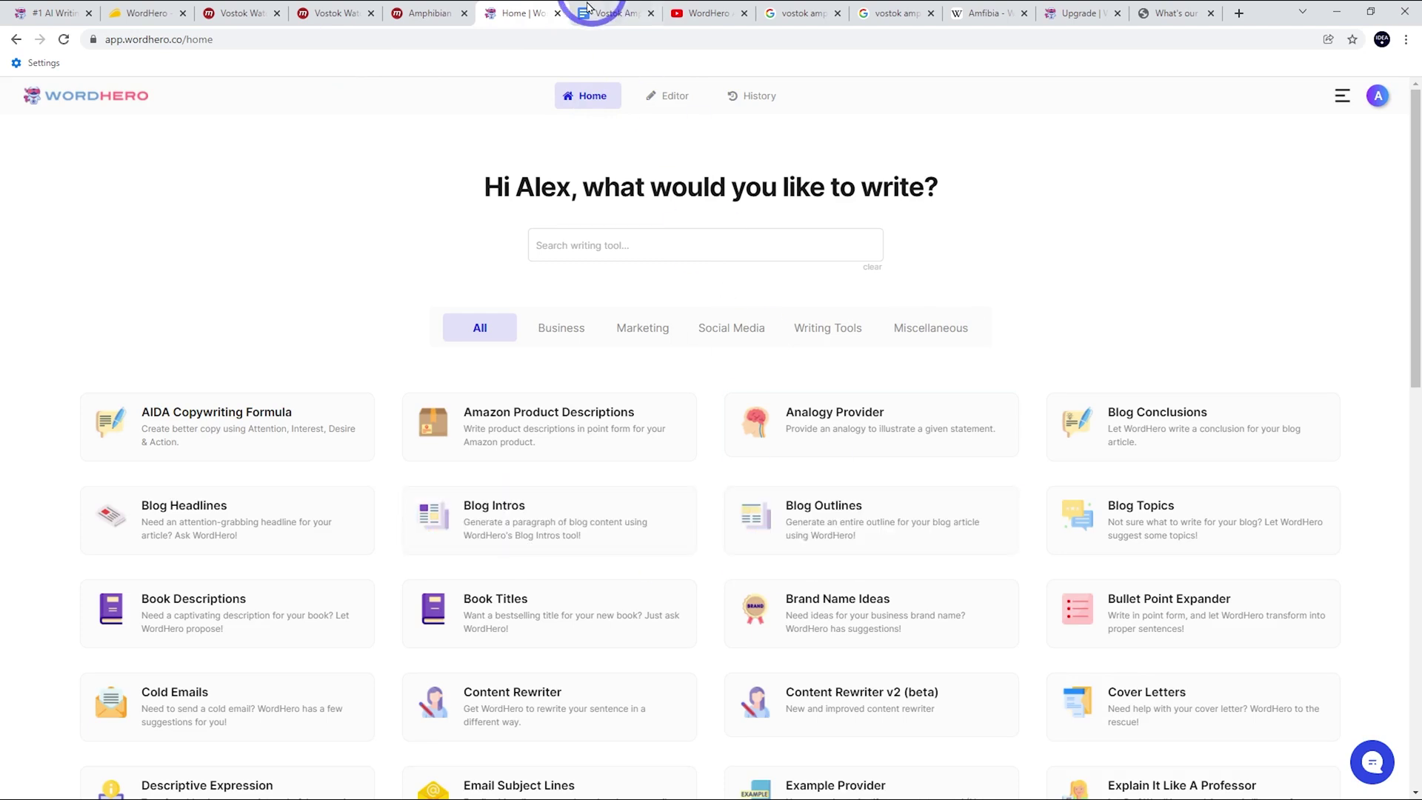
click(697, 13)
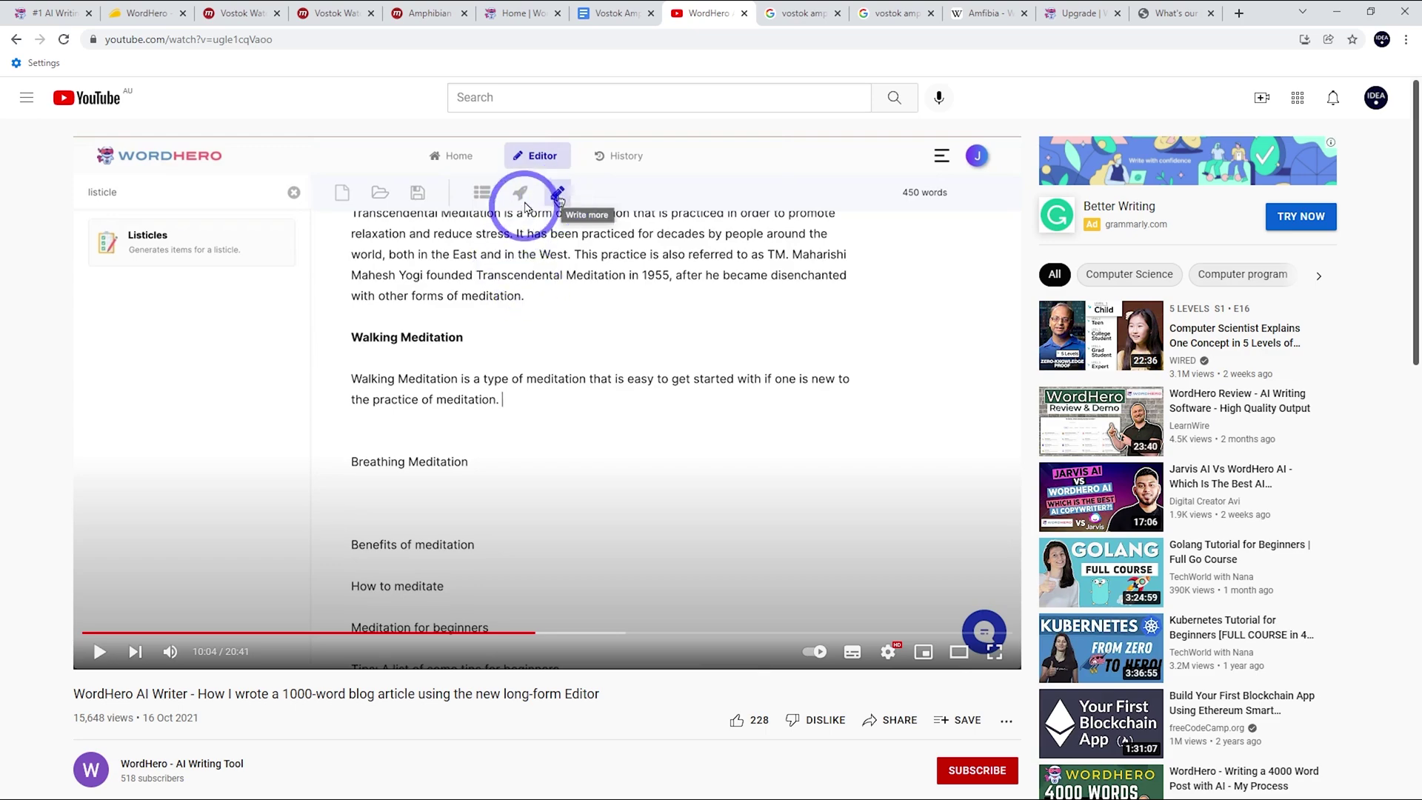
click(518, 13)
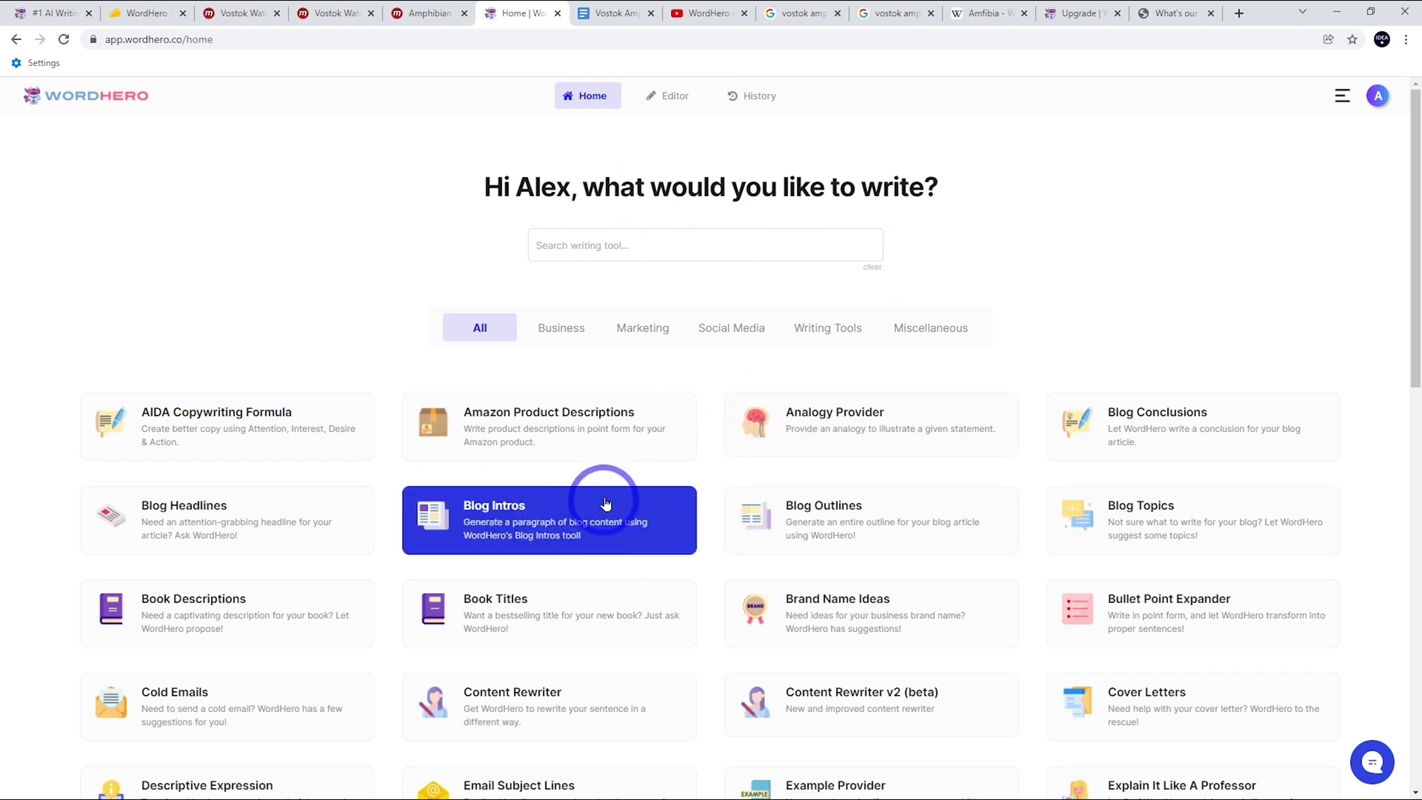
click(678, 13)
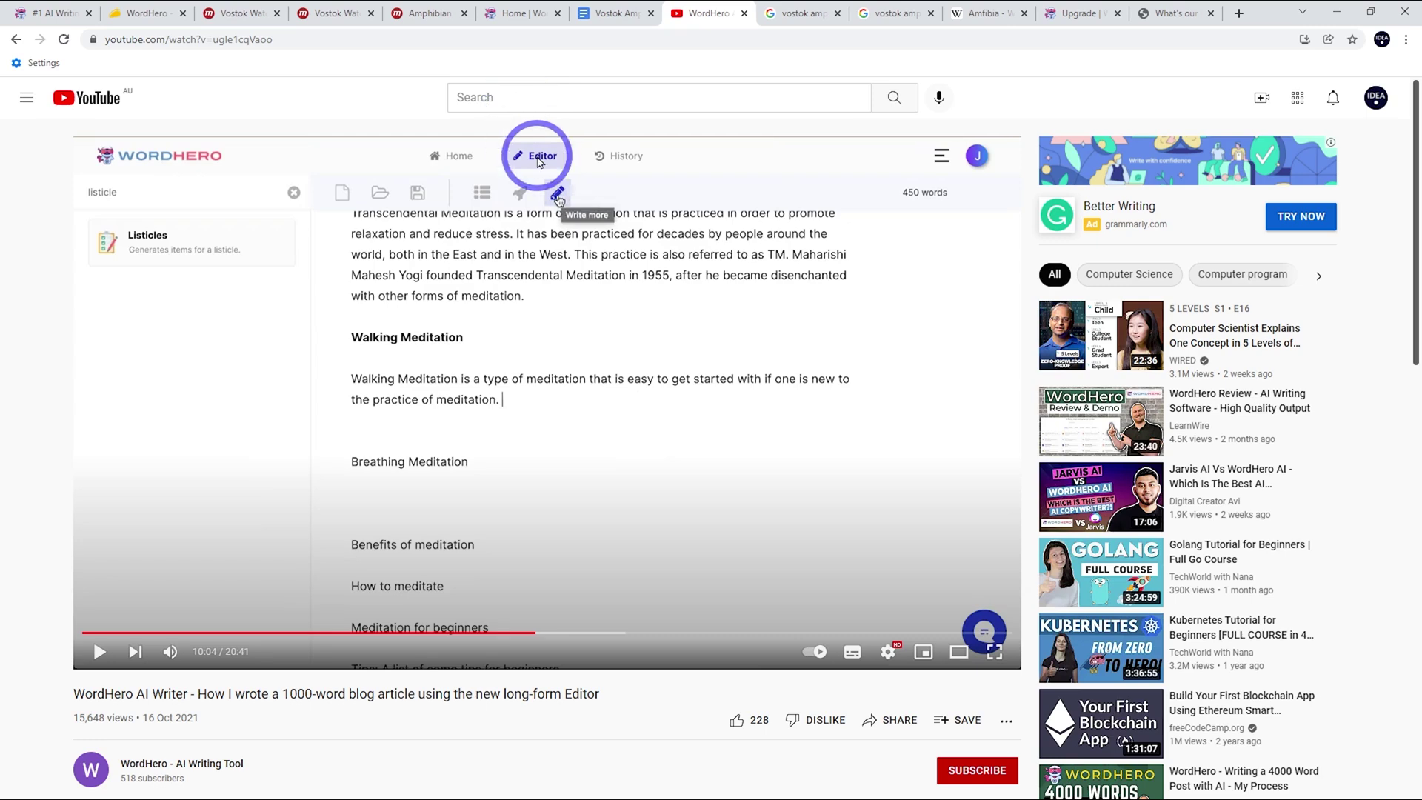
click(523, 12)
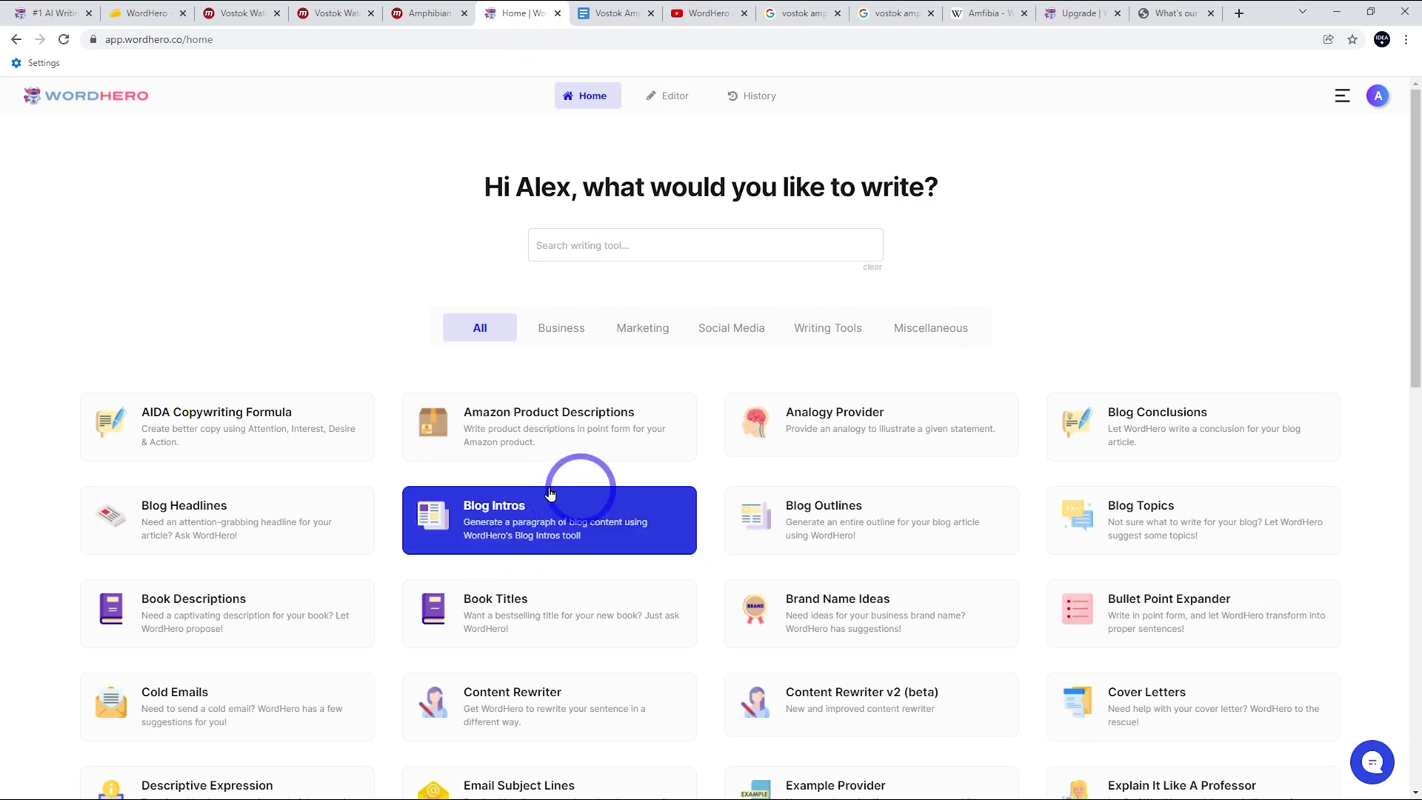
click(726, 244)
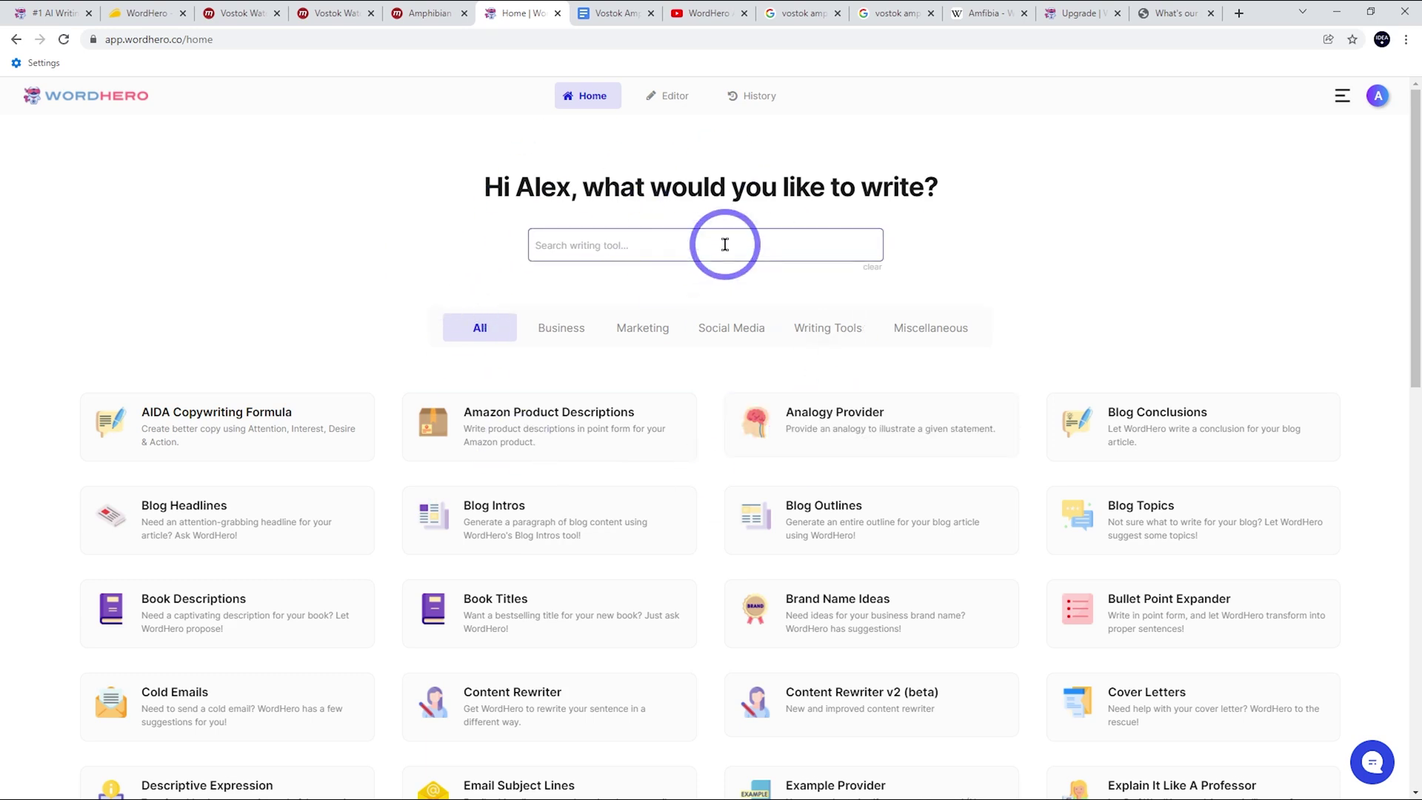
Scroll AppSumo's WordHero deal to Plans and Features showing the $89.00 one-time plan
click(147, 13)
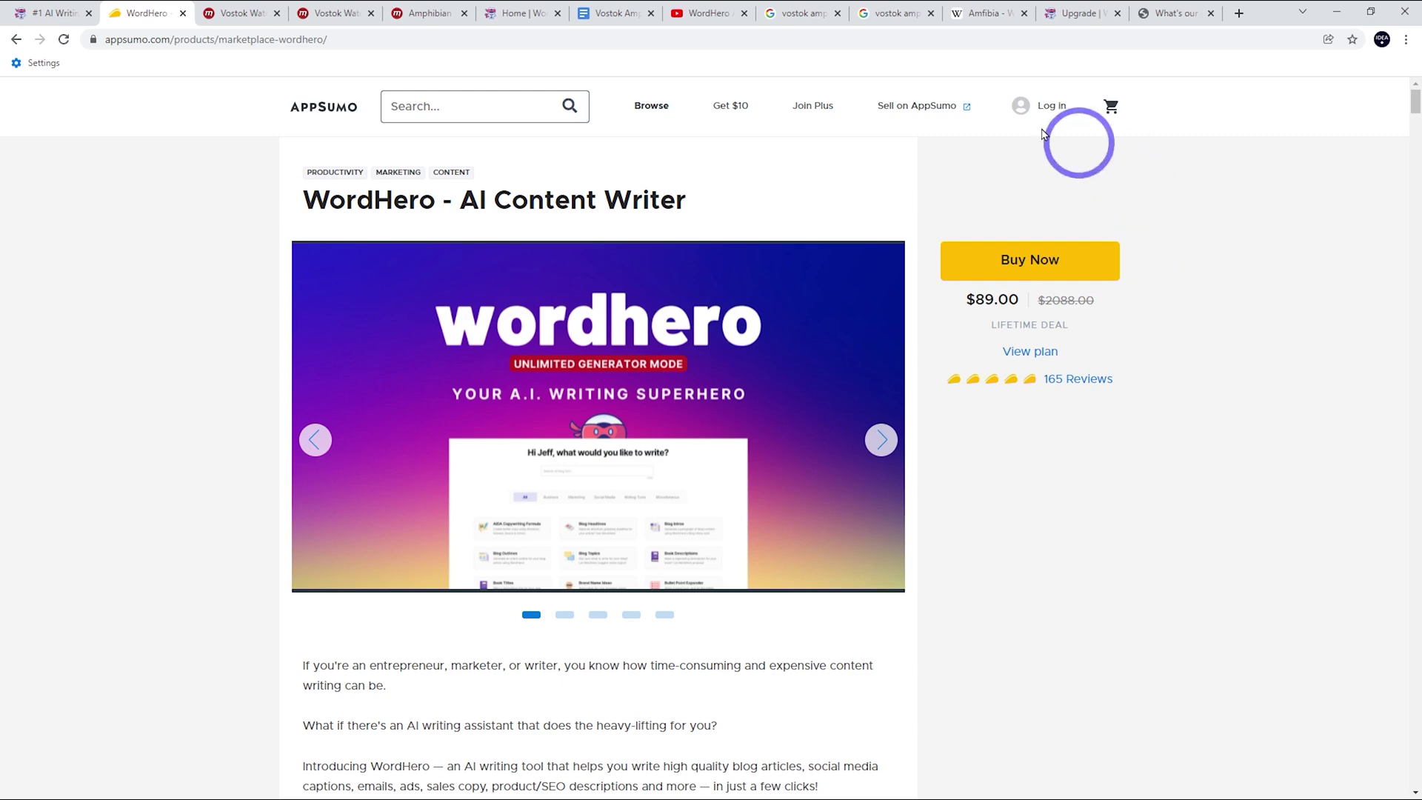
scroll(1104, 349, down, 12)
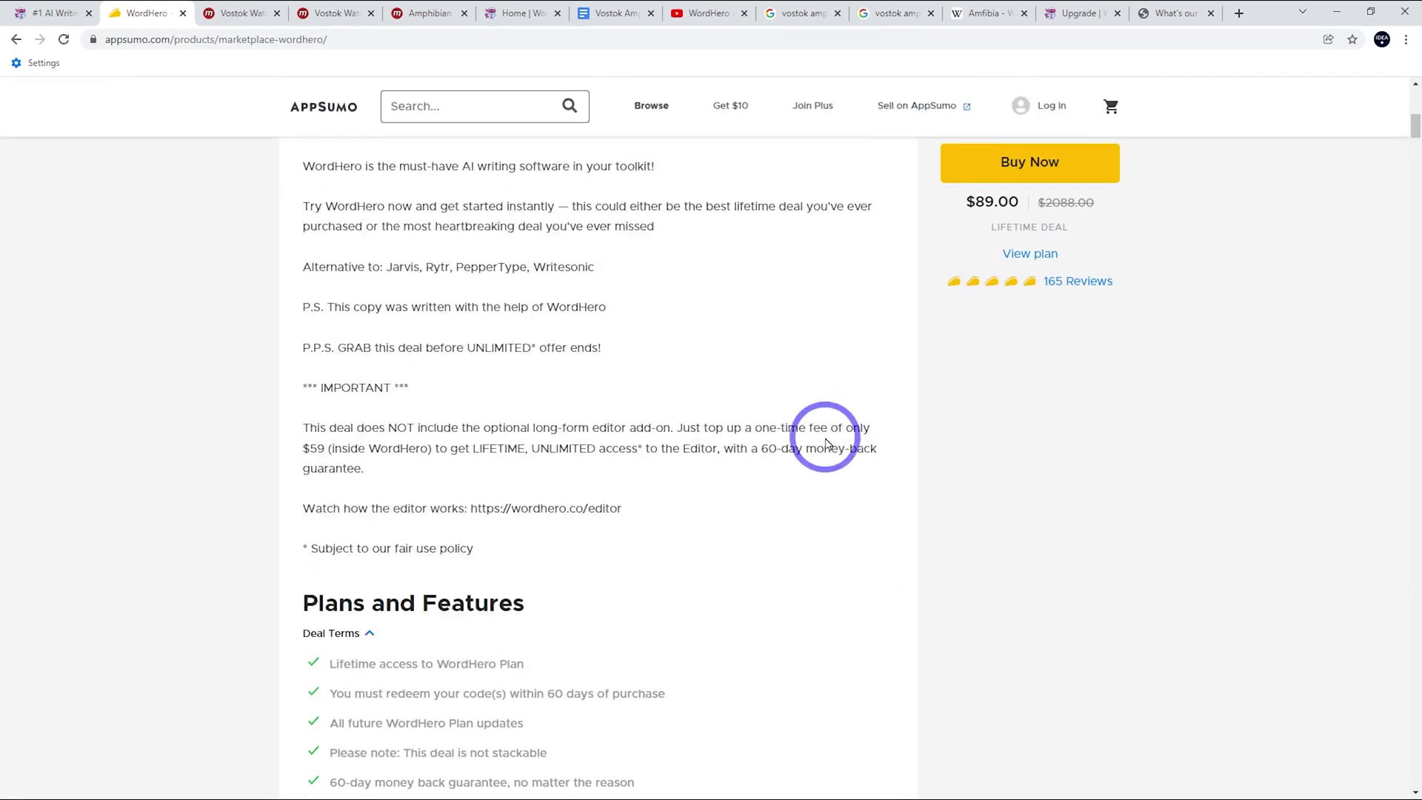
scroll(818, 444, down, 4)
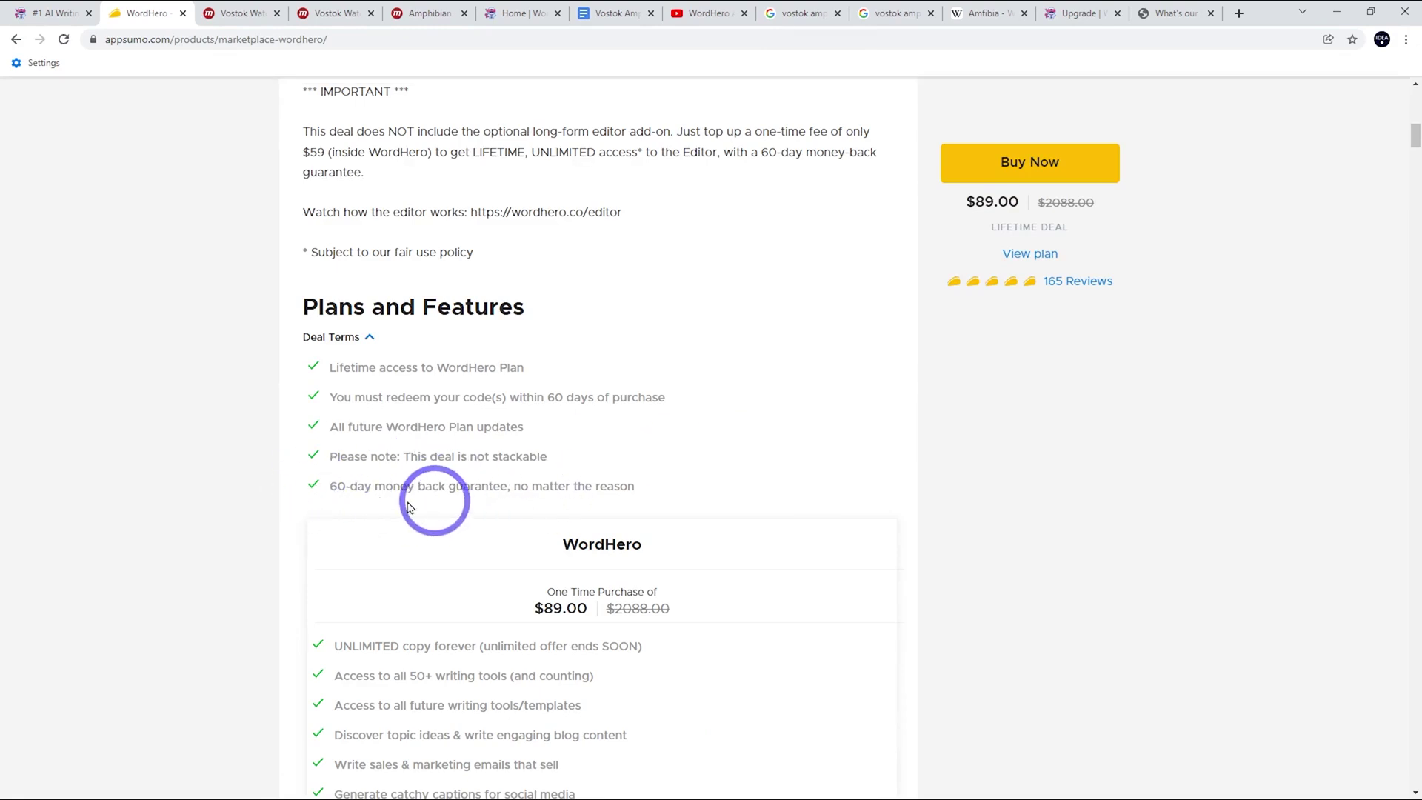